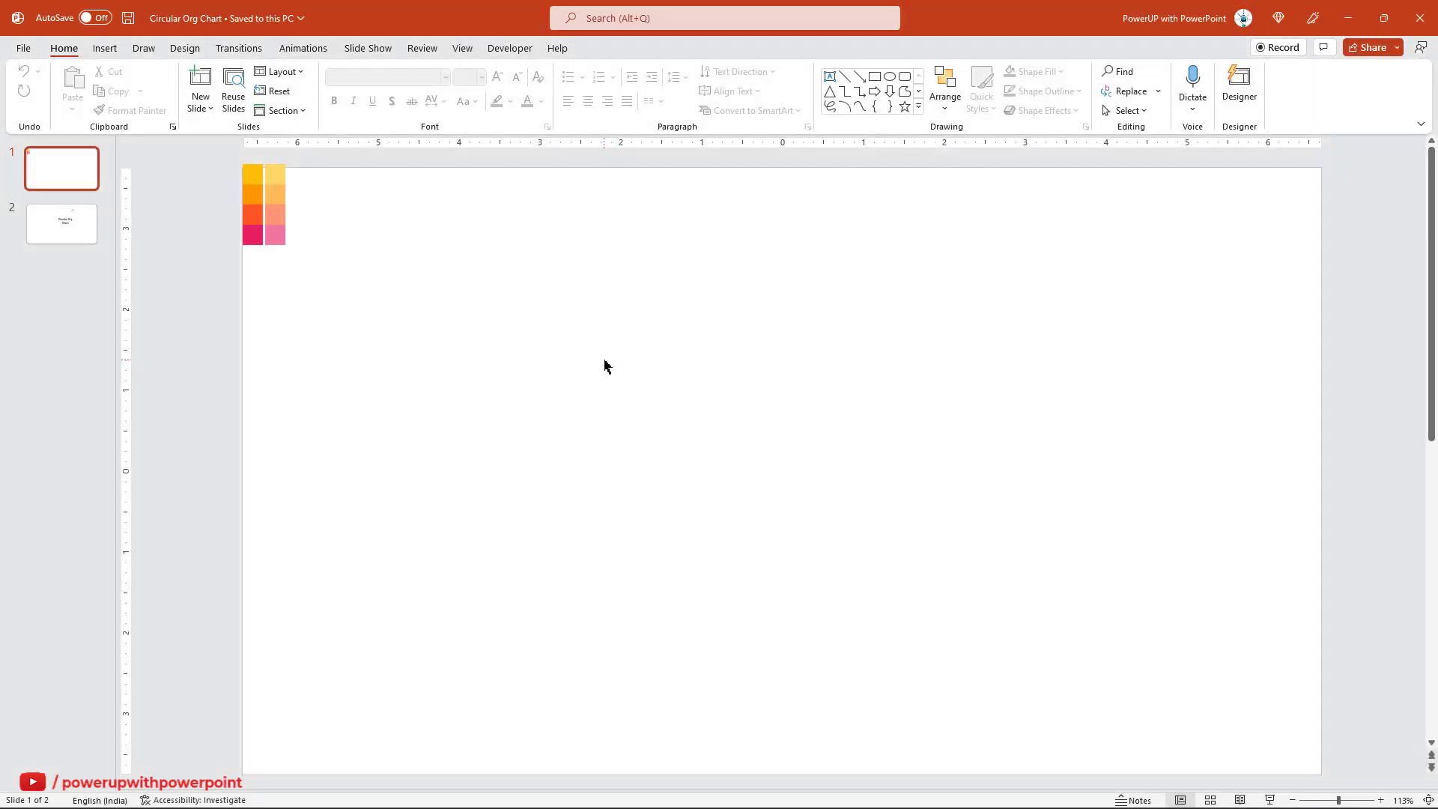
Step: Switch to Slide Master view and delete the blank layout's date, footer and slide-number placeholders
{"action": "left_click", "coordinate": [462, 48]}
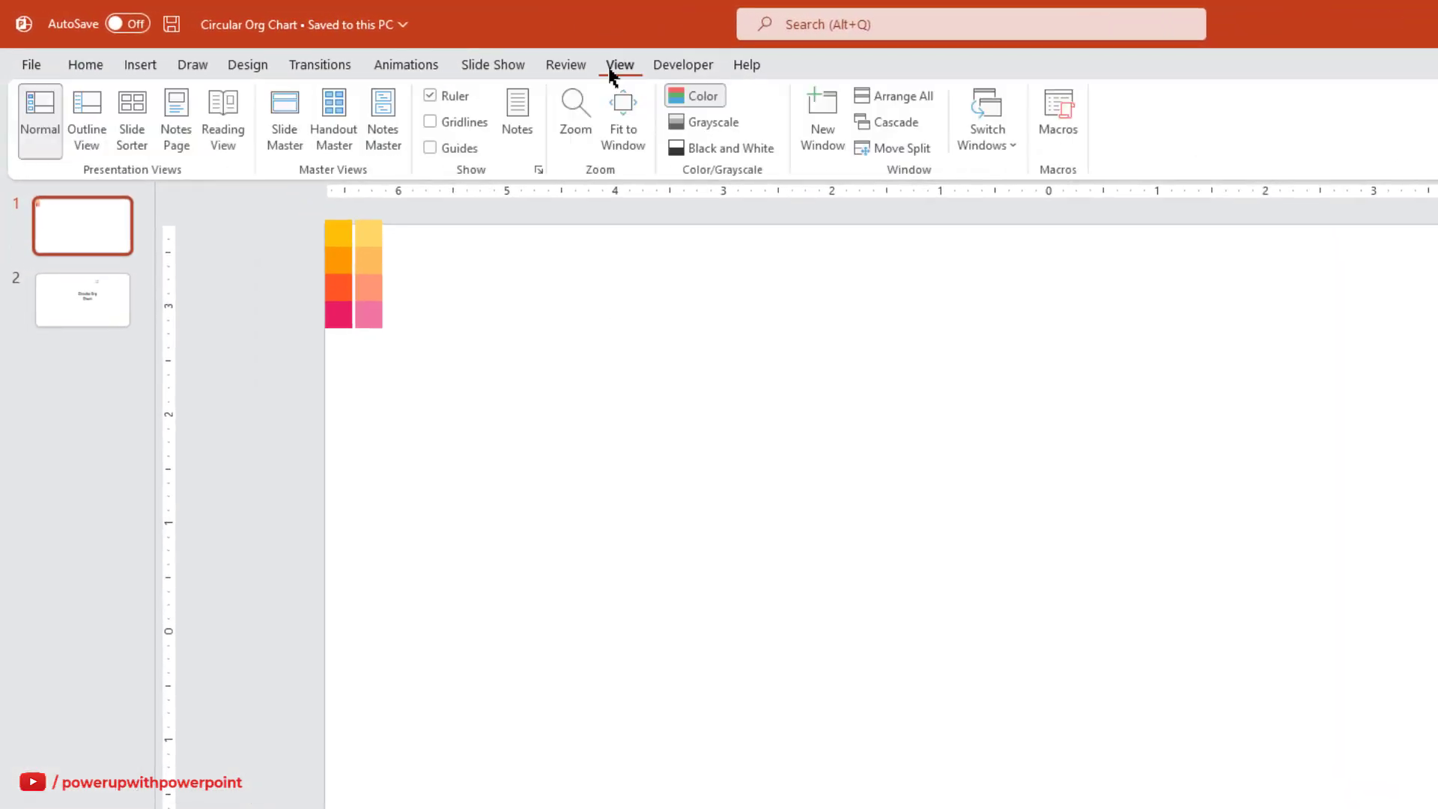
{"action": "left_click", "coordinate": [287, 144]}
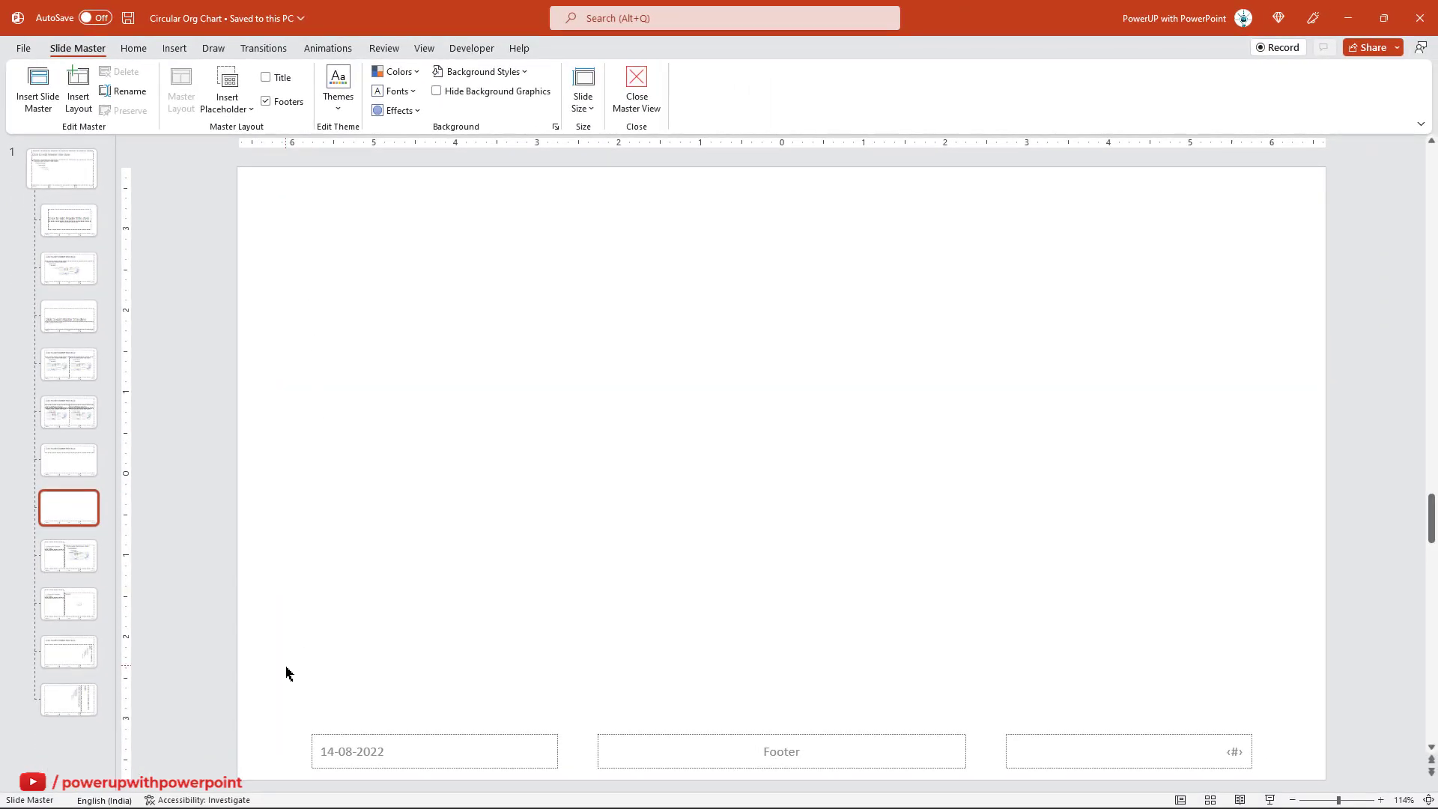
{"action": "left_click_drag", "start_coordinate": [285, 666], "coordinate": [1261, 791]}
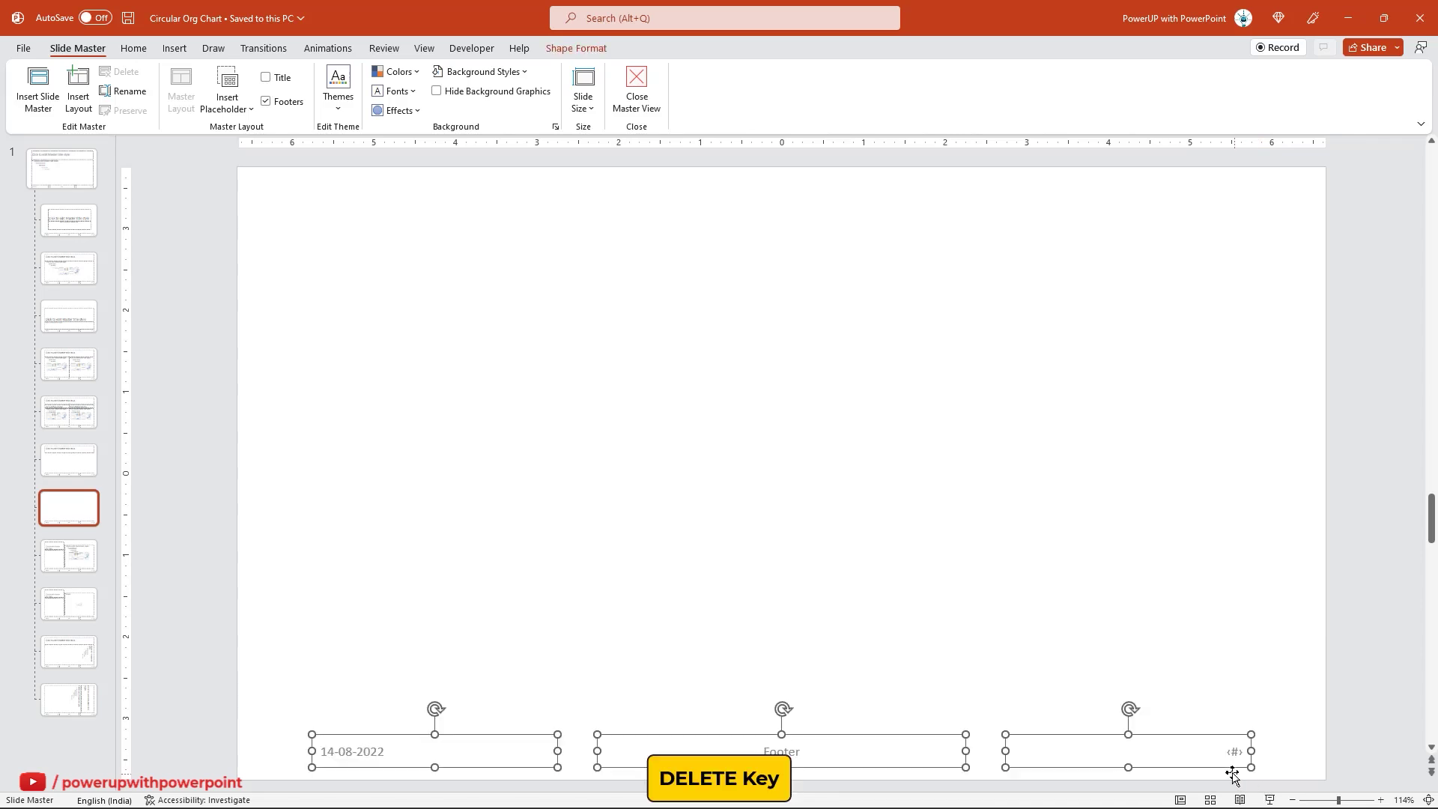
{"action": "key", "text": "Delete"}
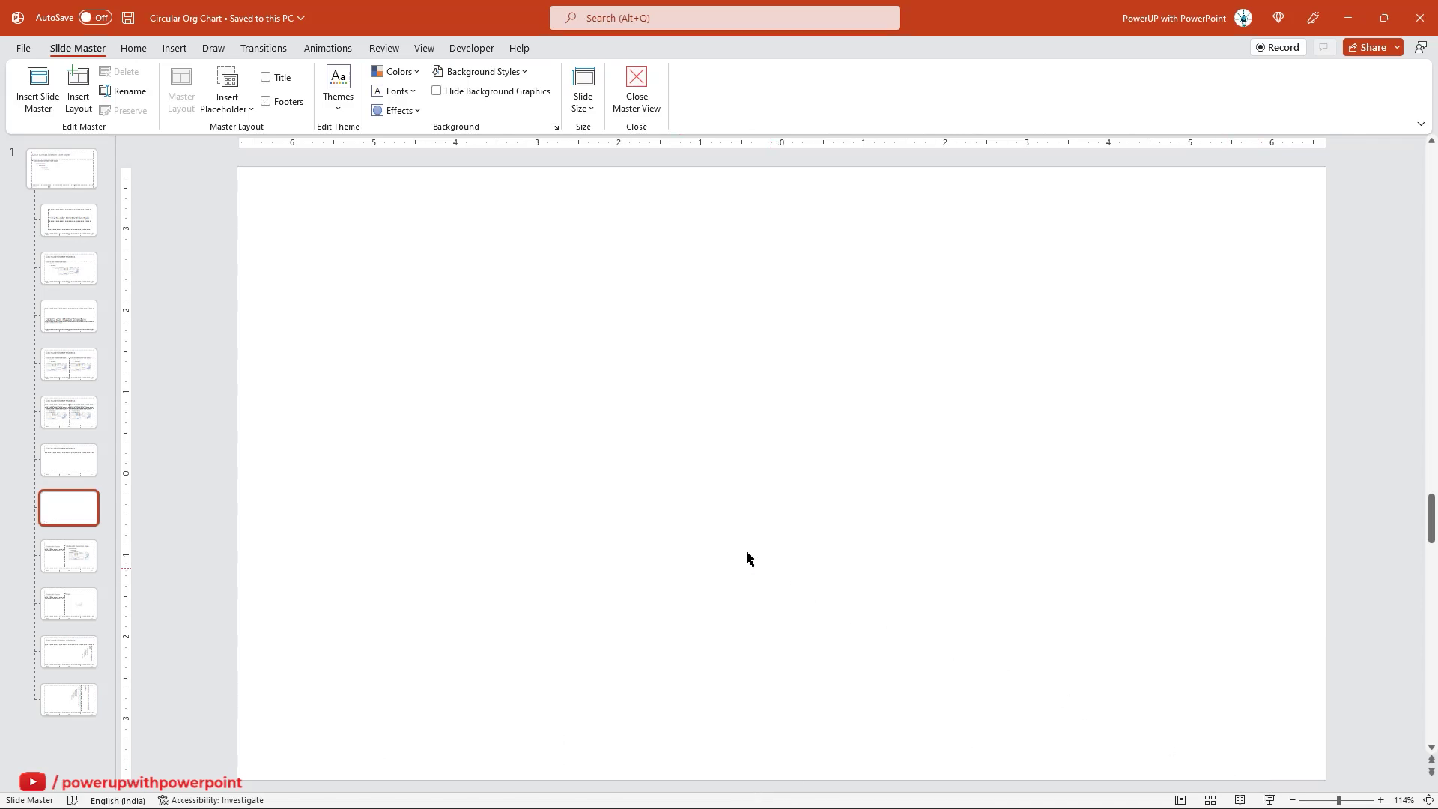
Step: Draw a full-width horizontal line and align it to the slide's middle
{"action": "left_click", "coordinate": [176, 49]}
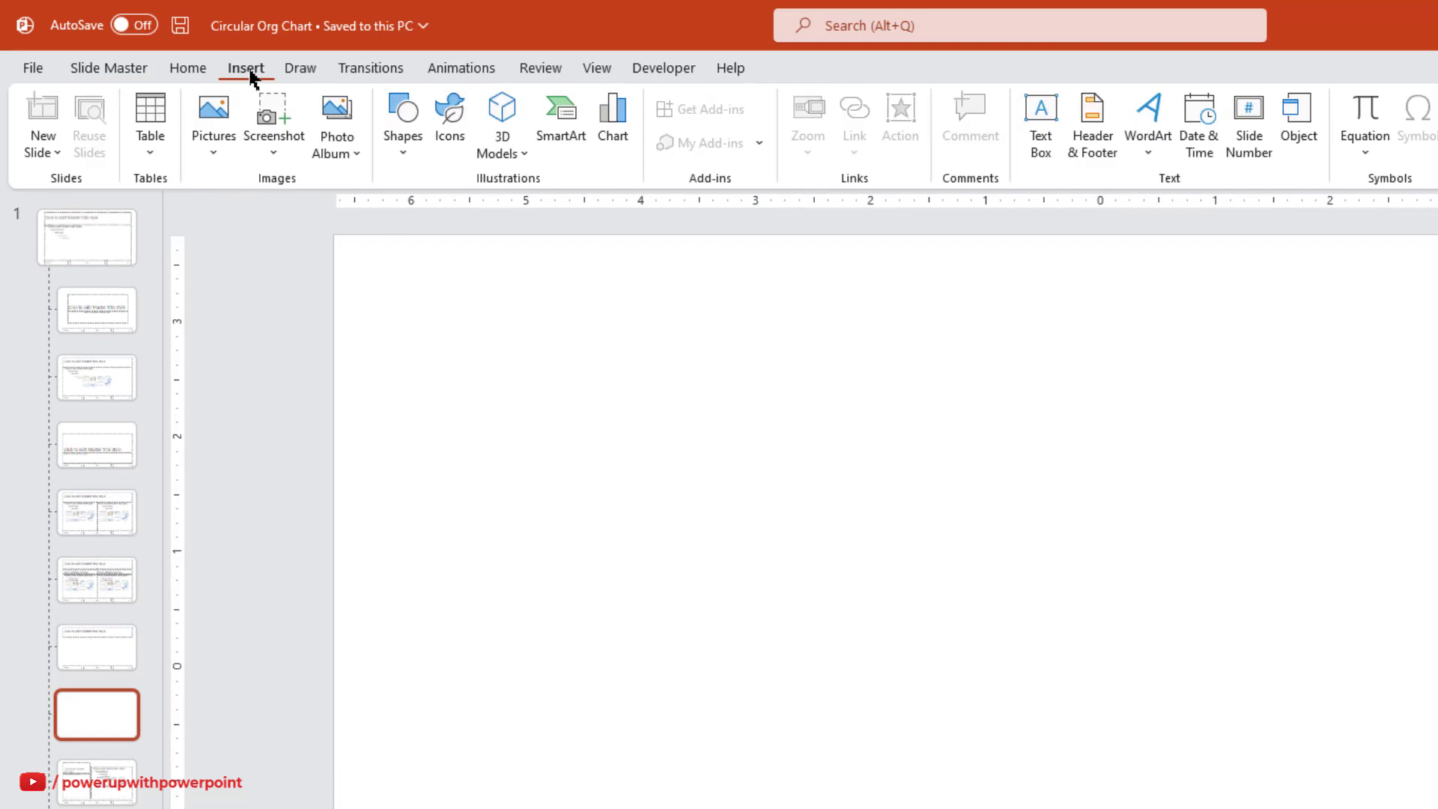
{"action": "left_click", "coordinate": [398, 150]}
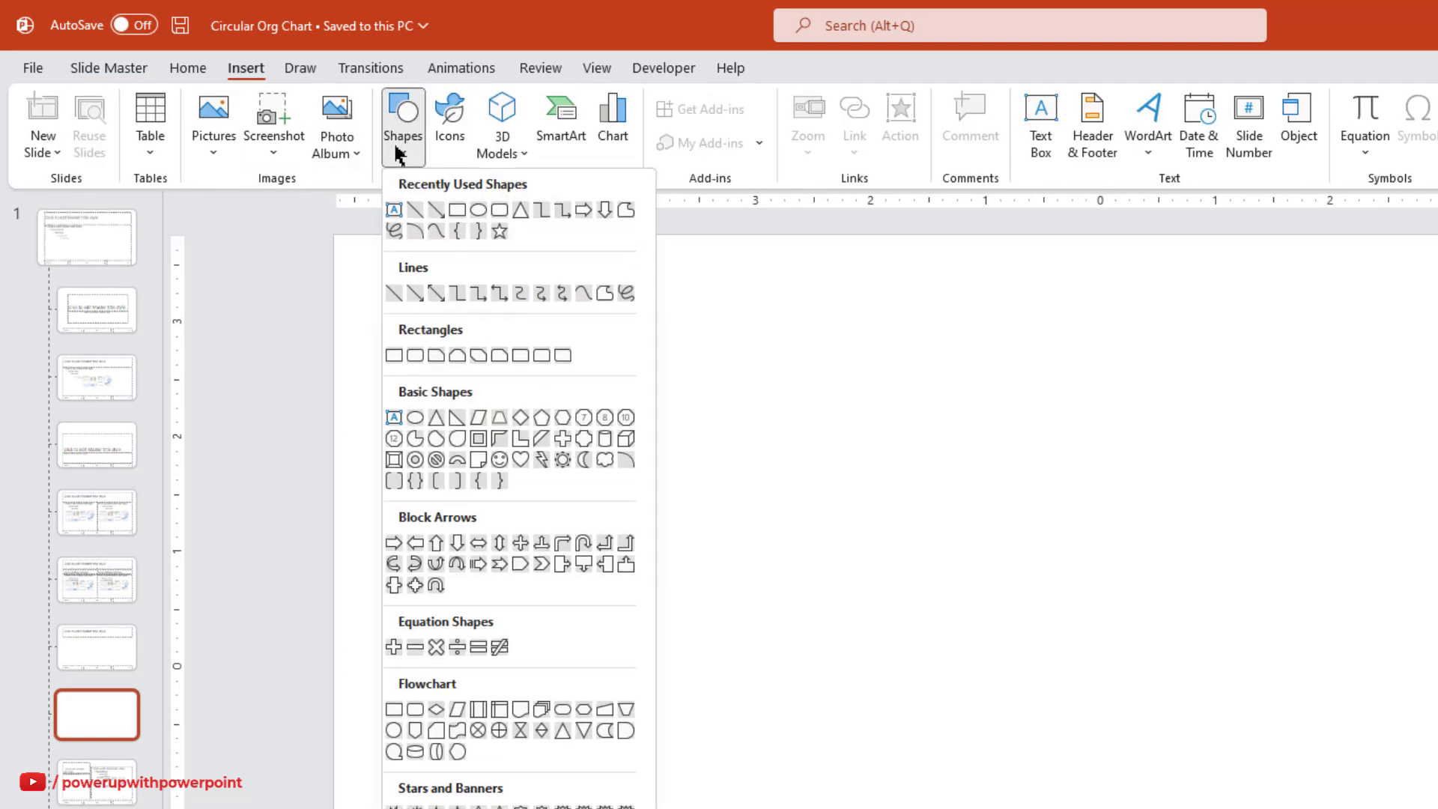
{"action": "left_click", "coordinate": [415, 211]}
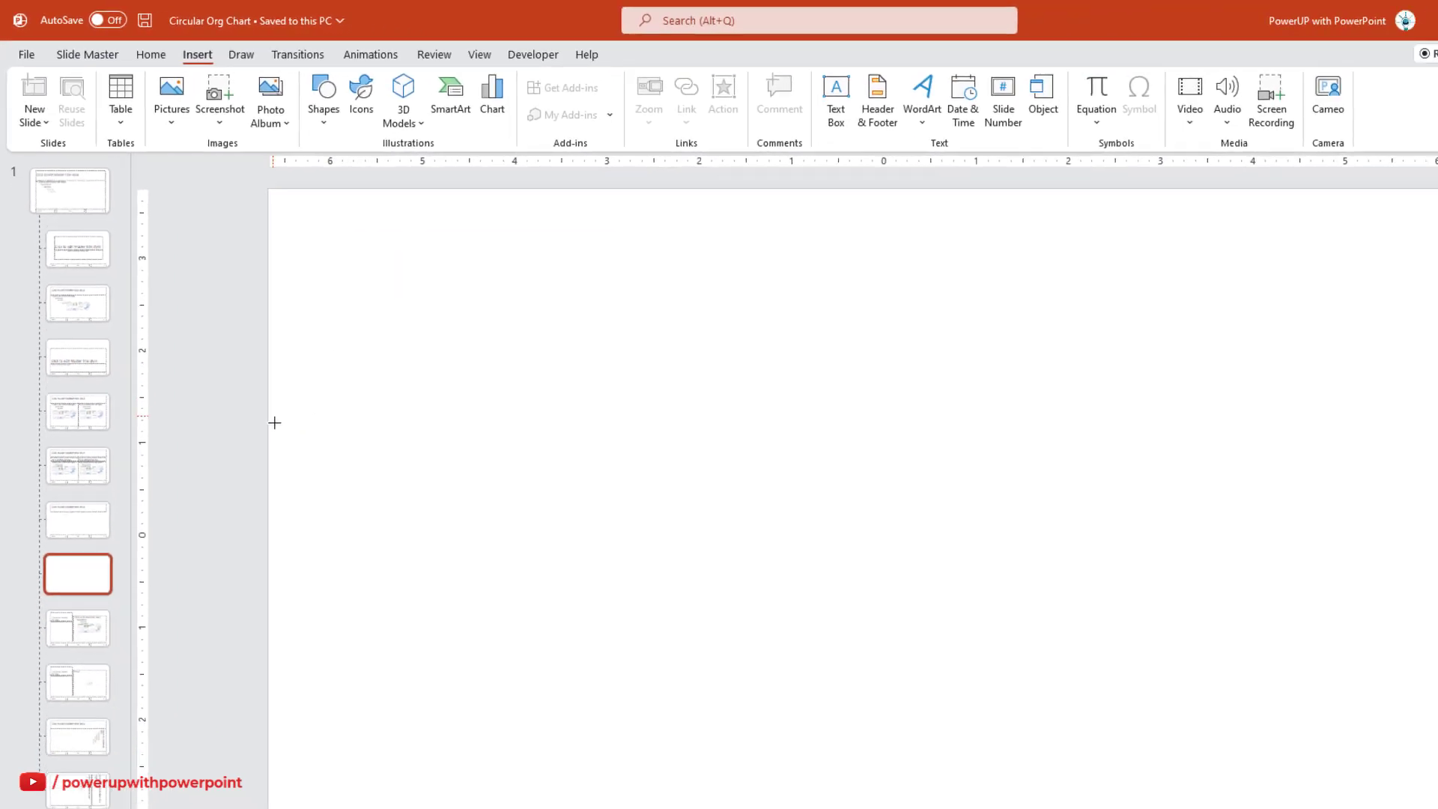
{"action": "left_click_drag", "start_coordinate": [254, 379], "coordinate": [1222, 365]}
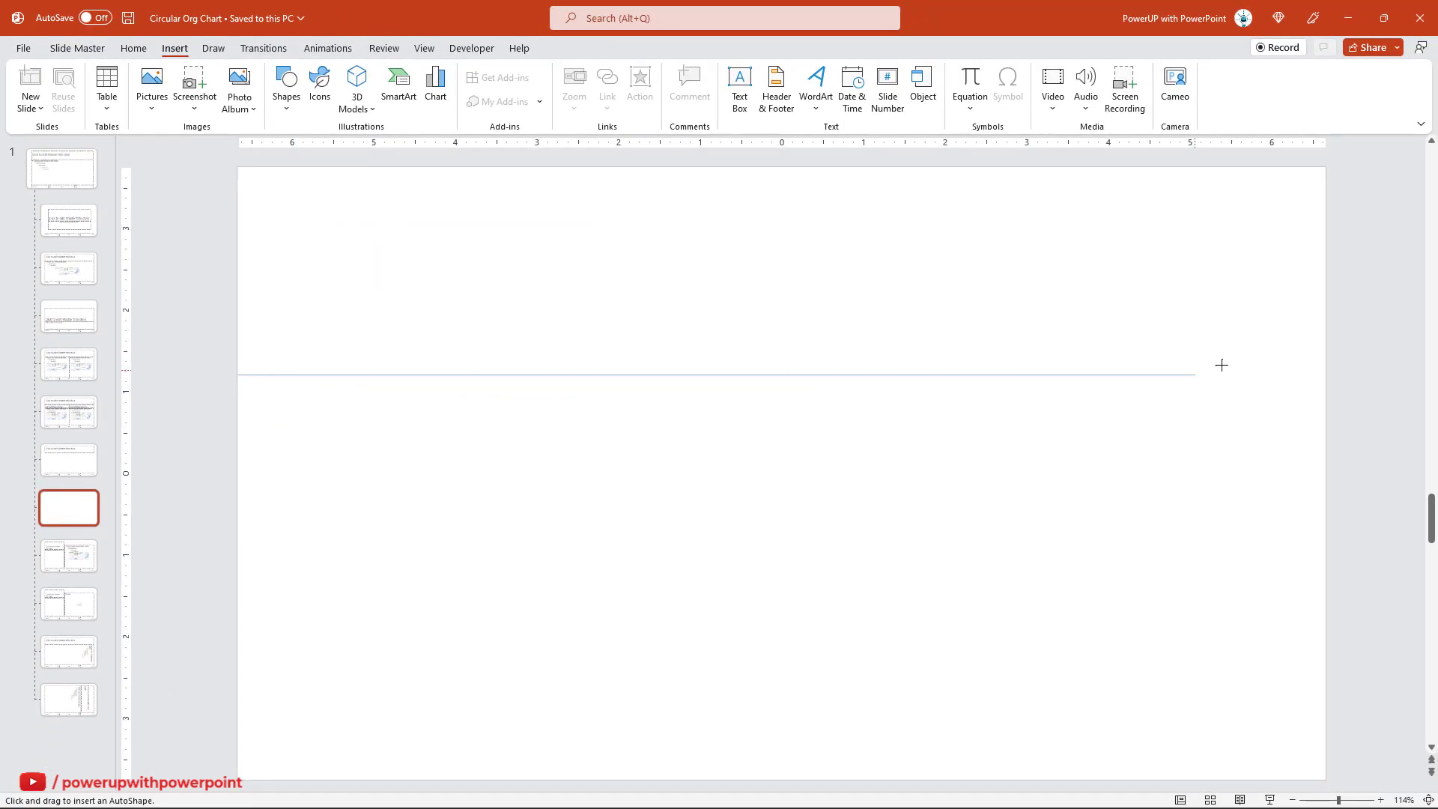
{"action": "left_click_drag", "start_coordinate": [1324, 366], "coordinate": [1325, 373]}
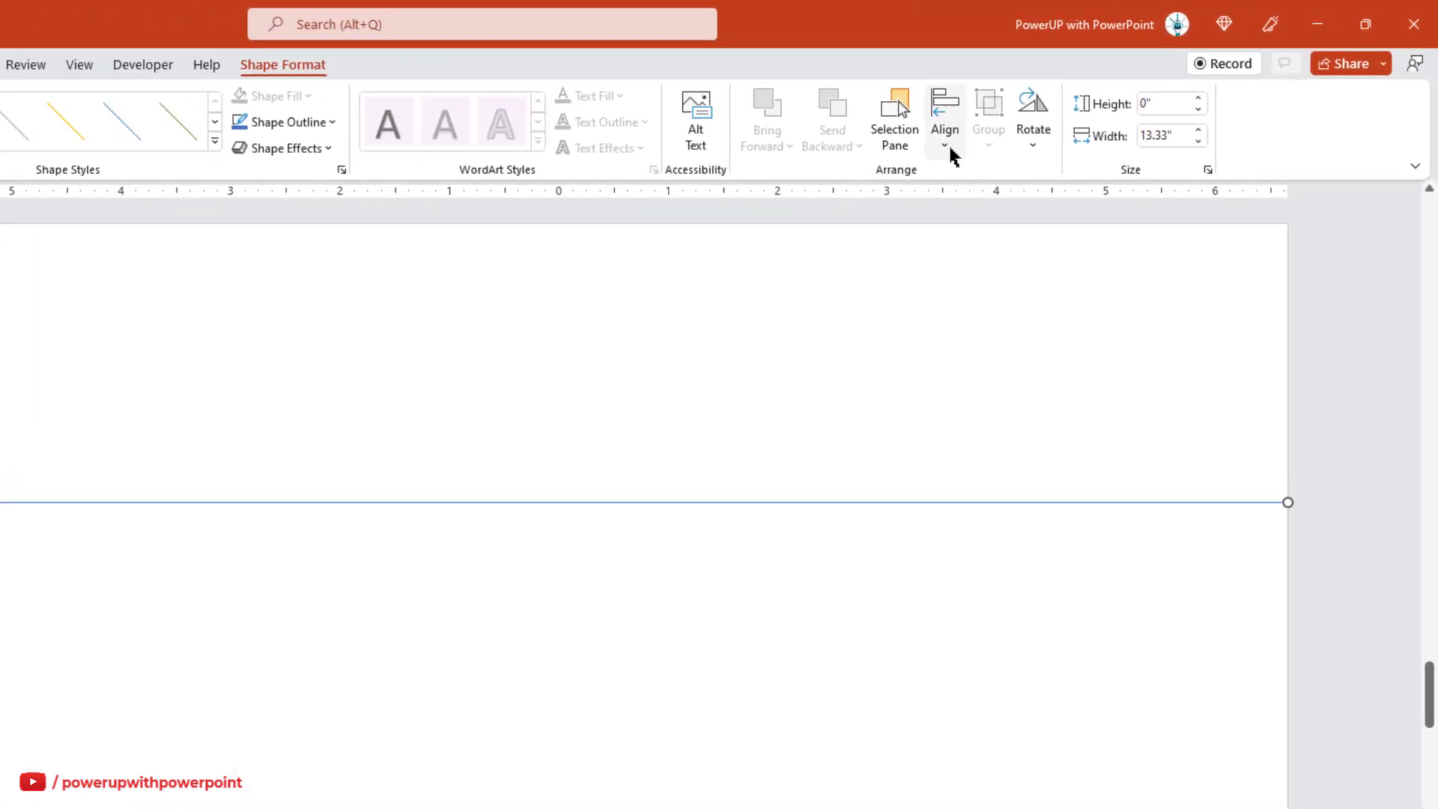
{"action": "left_click", "coordinate": [946, 147]}
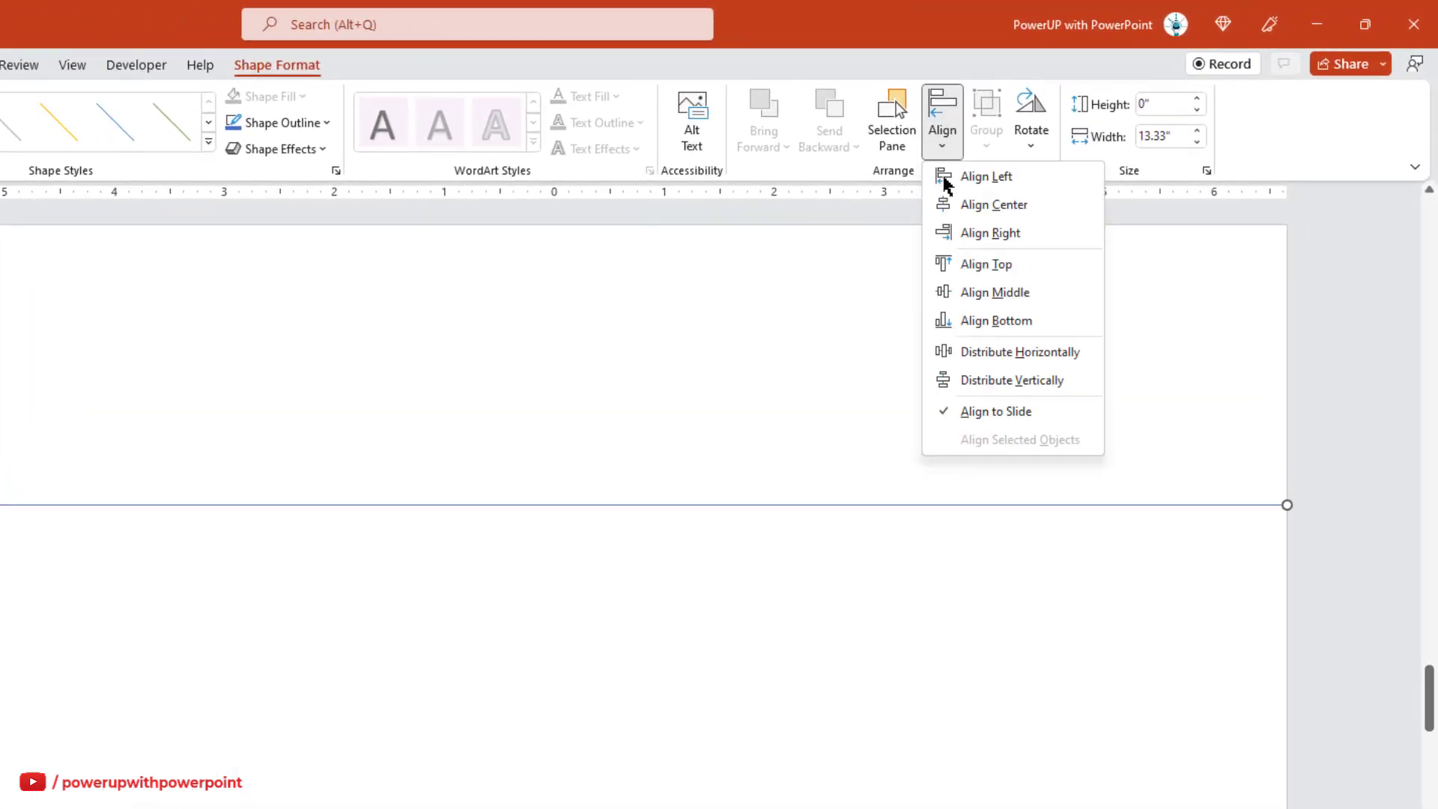
{"action": "left_click", "coordinate": [973, 292]}
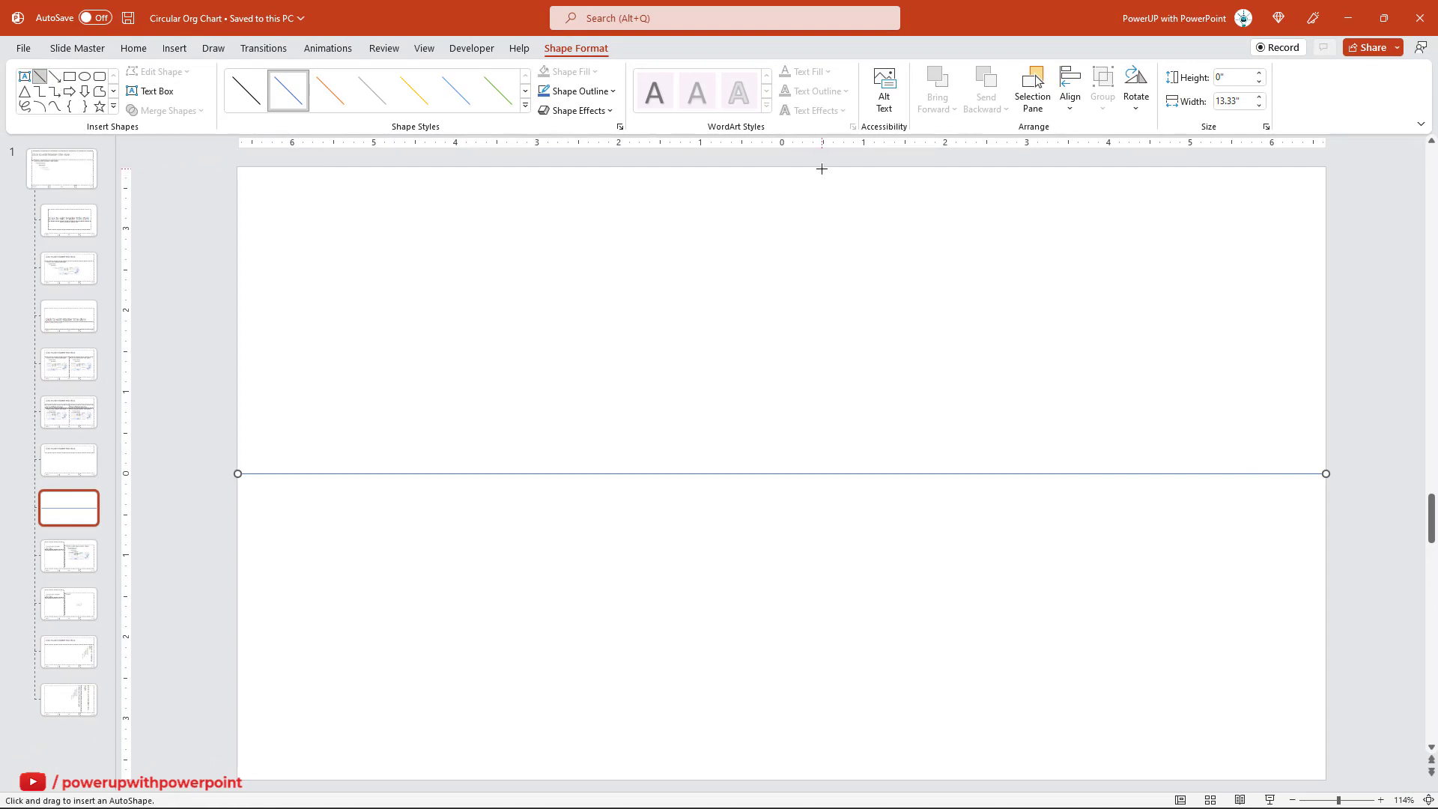
Step: Draw a vertical line and align it to the slide's horizontal centre
{"action": "left_click_drag", "start_coordinate": [826, 474], "coordinate": [821, 473]}
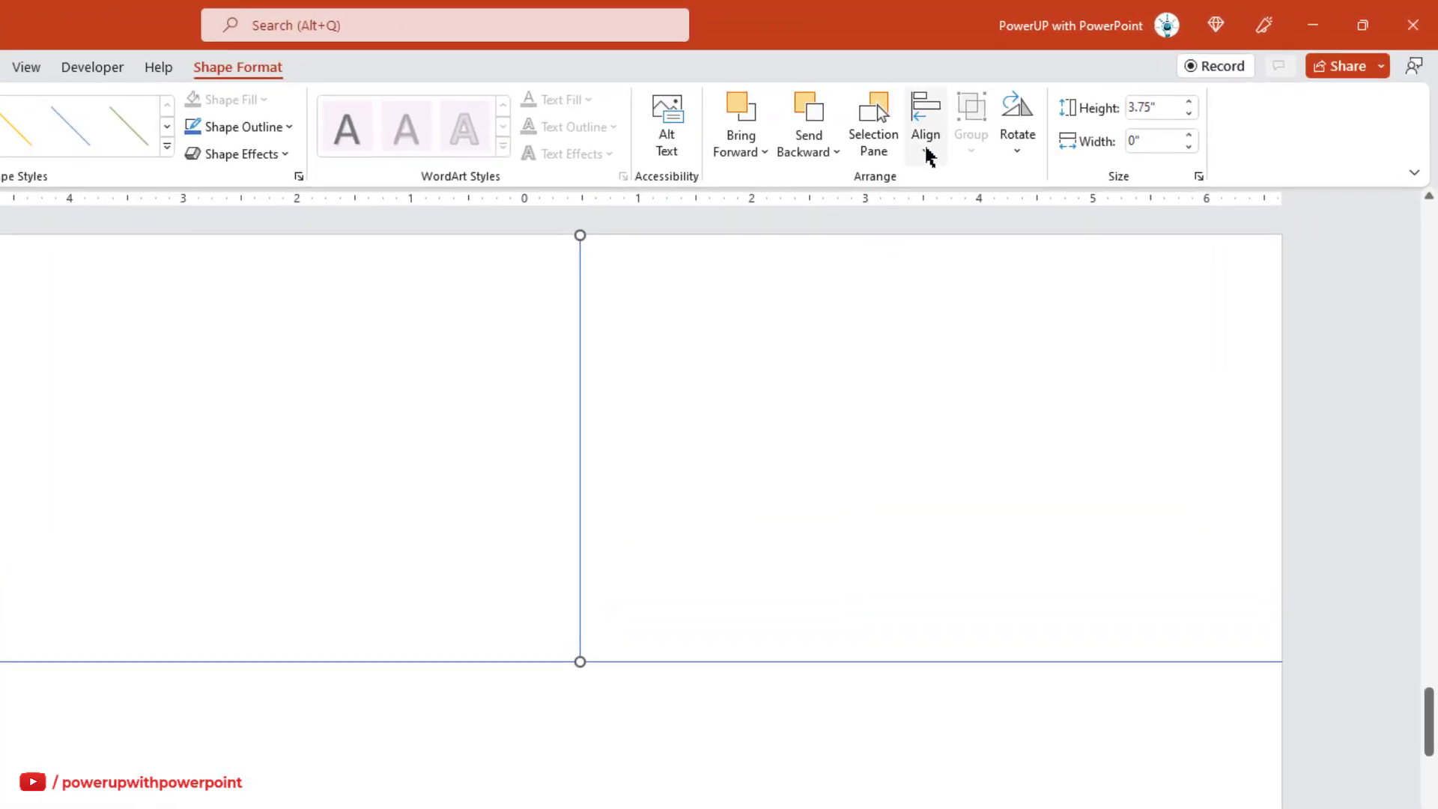
{"action": "left_click", "coordinate": [927, 142]}
{"action": "left_click", "coordinate": [936, 213]}
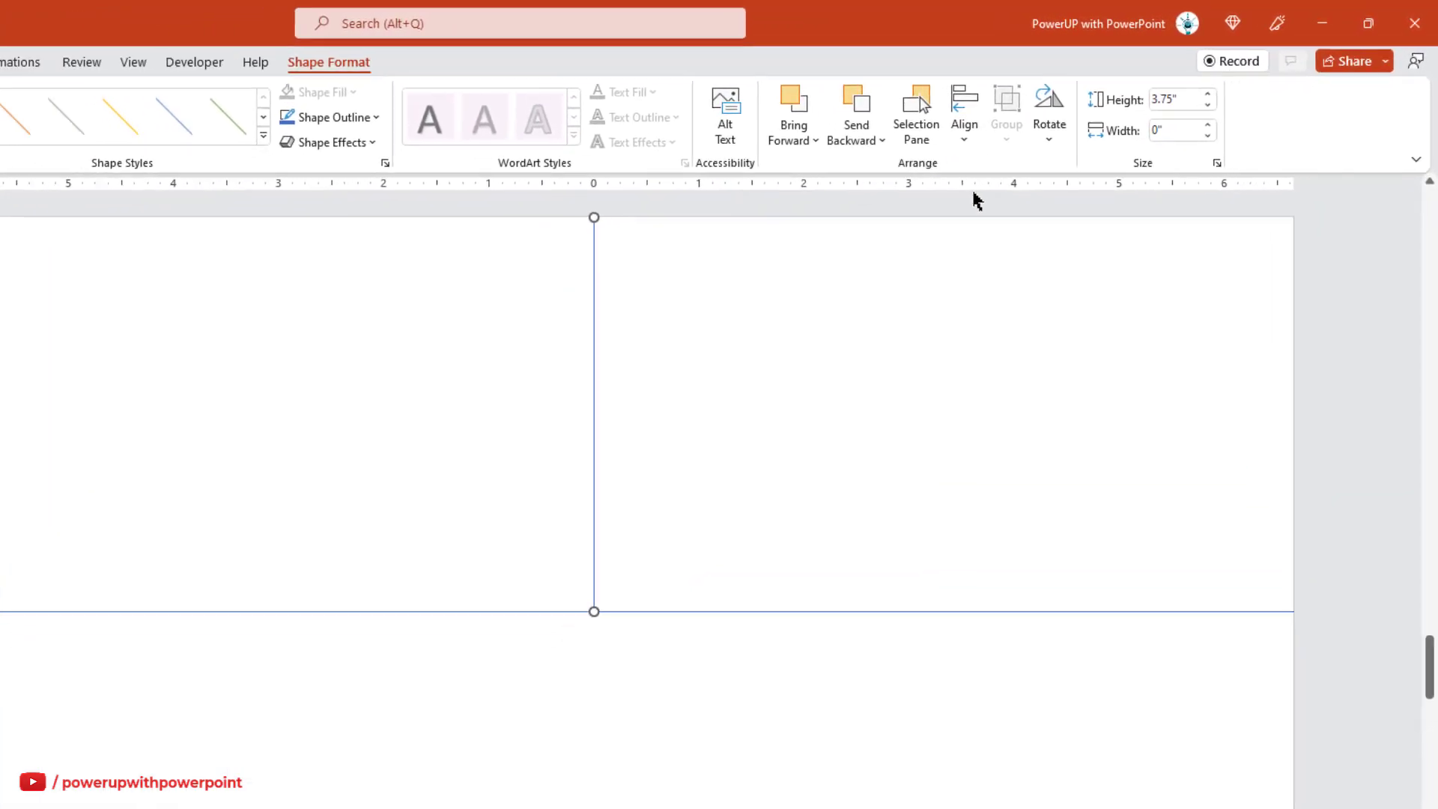
{"action": "left_click", "coordinate": [699, 410]}
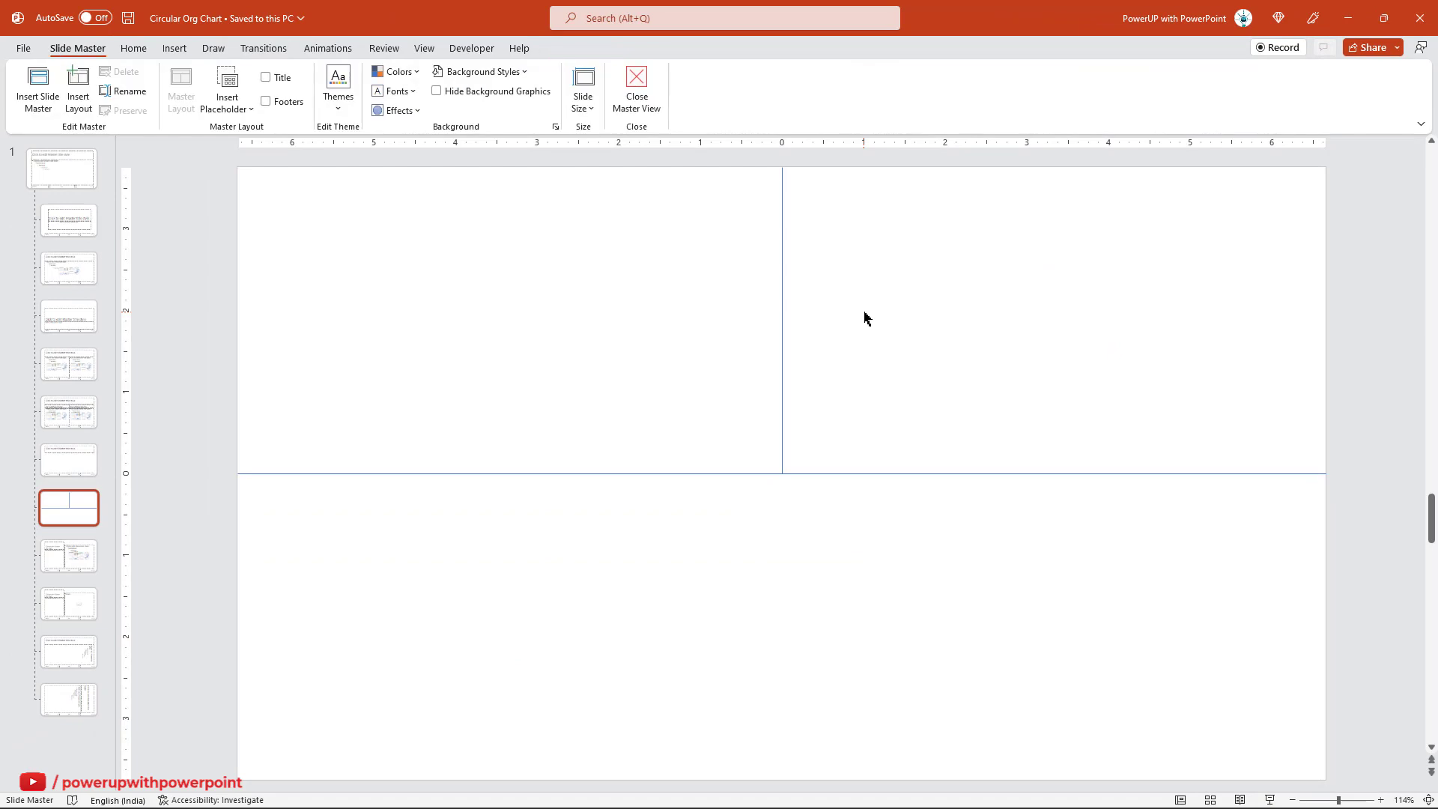
Step: Draw a 5.49" circle centred on the lines' crossing
{"action": "left_click", "coordinate": [179, 48]}
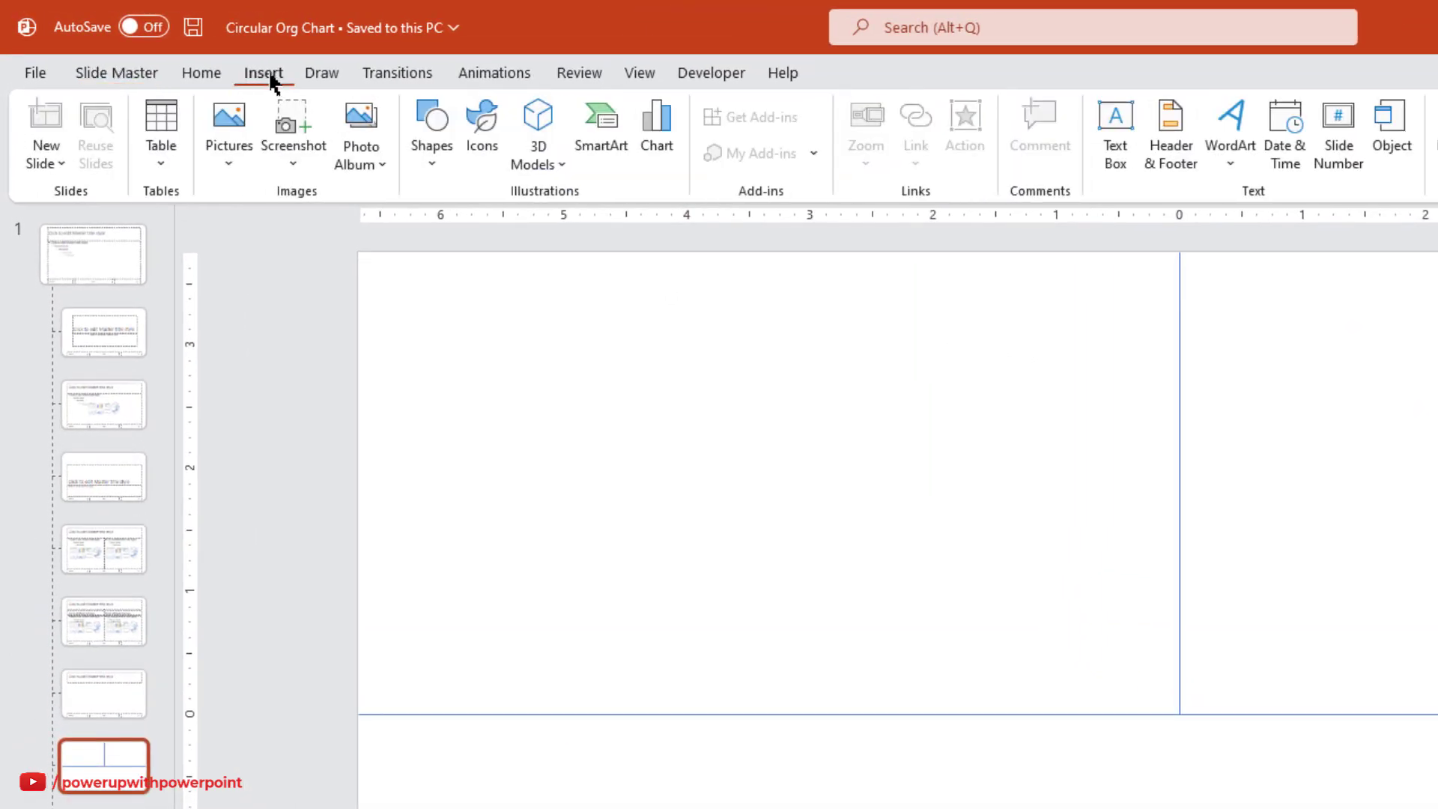
{"action": "left_click", "coordinate": [438, 164]}
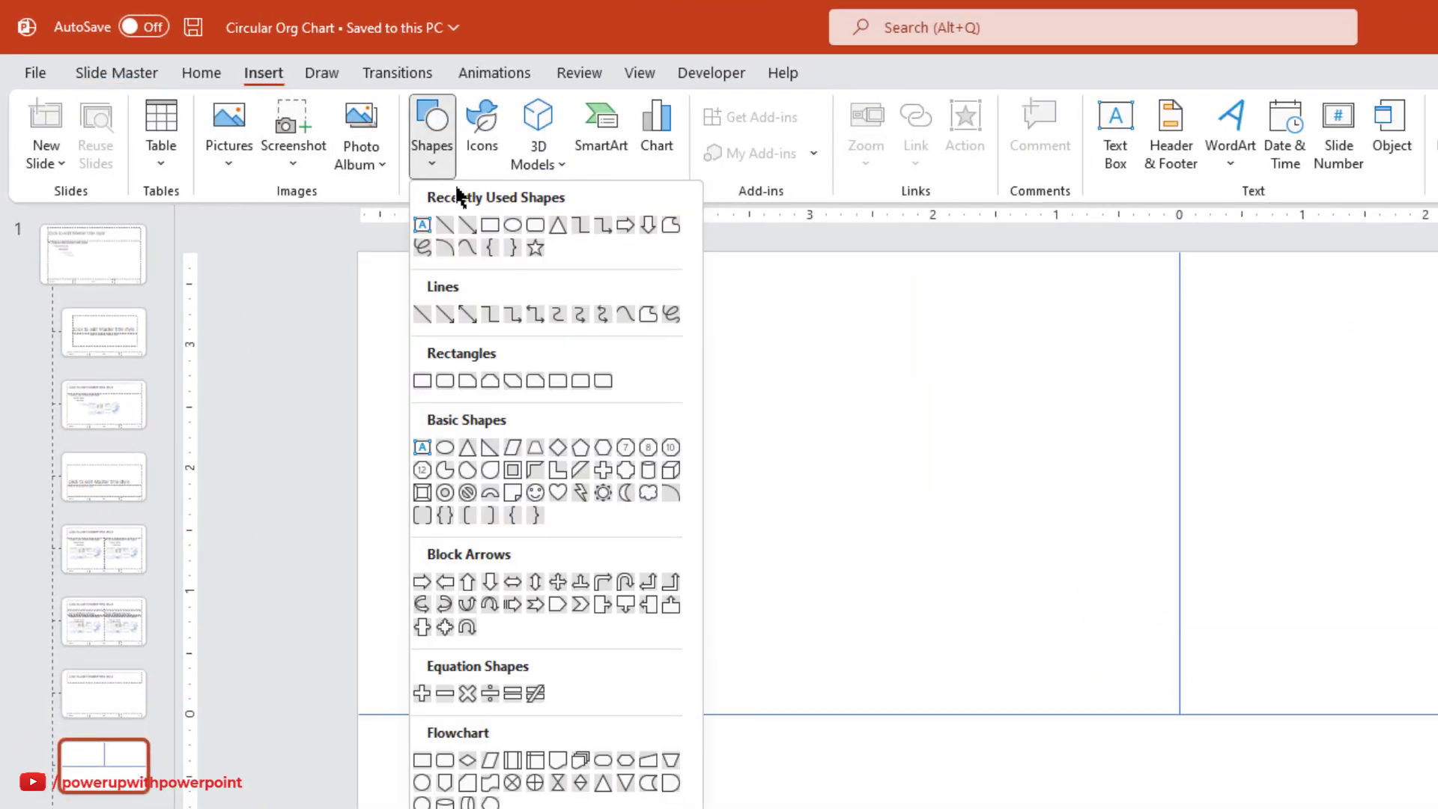
{"action": "left_click", "coordinate": [512, 228]}
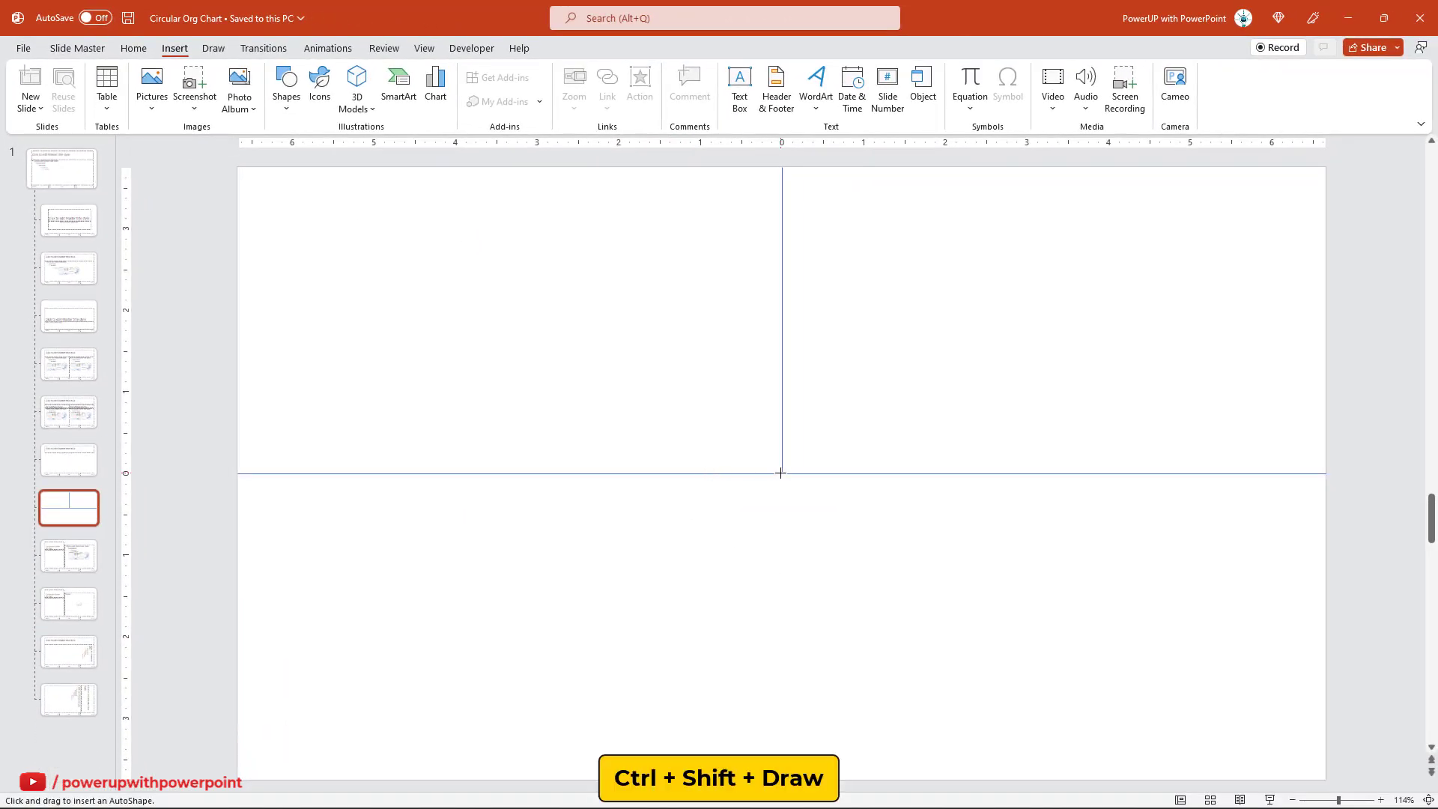
{"action": "left_click_drag", "start_coordinate": [783, 474], "coordinate": [1040, 696]}
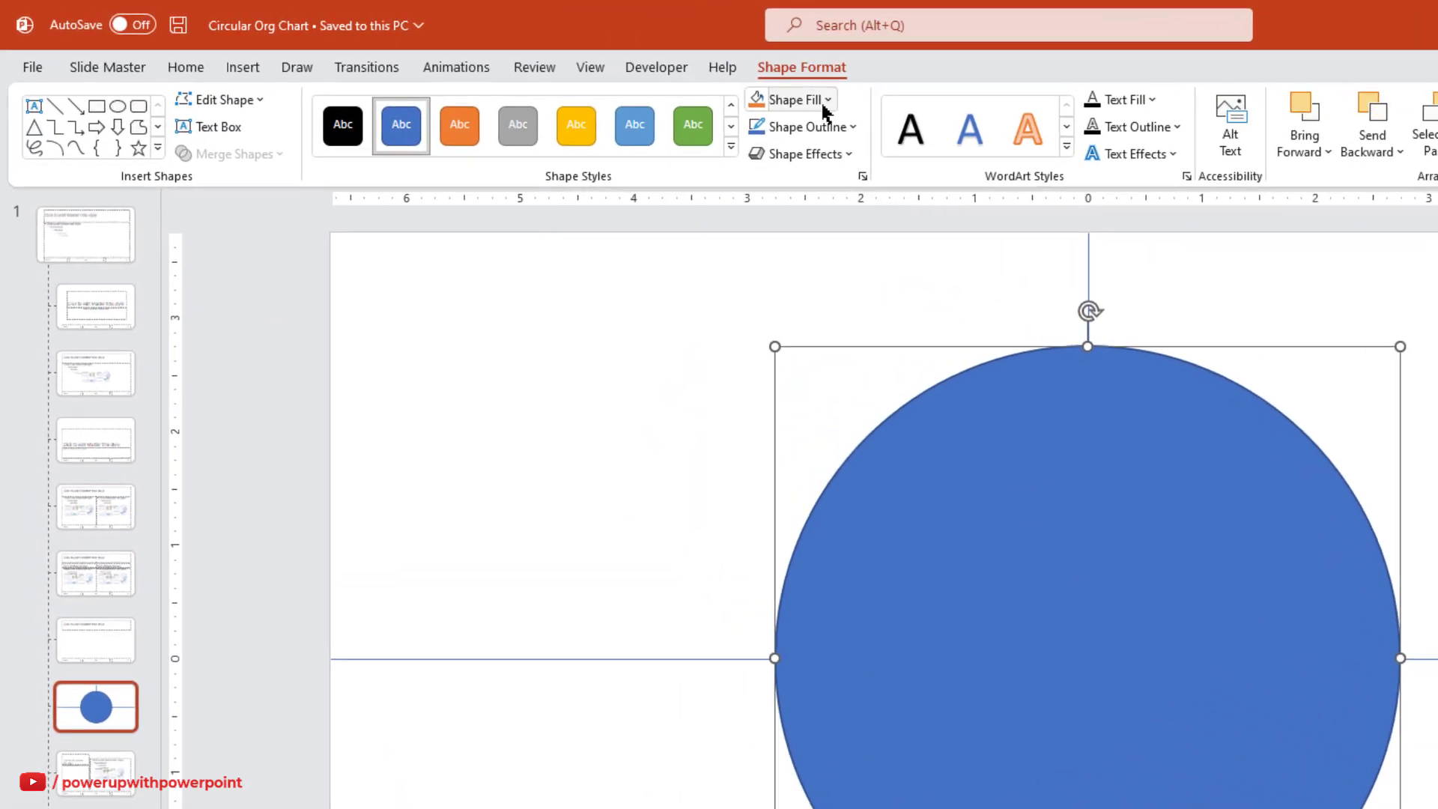
Step: Give the circle no fill and a dark grey dash-dot outline
{"action": "left_click", "coordinate": [587, 74]}
{"action": "left_click", "coordinate": [799, 328]}
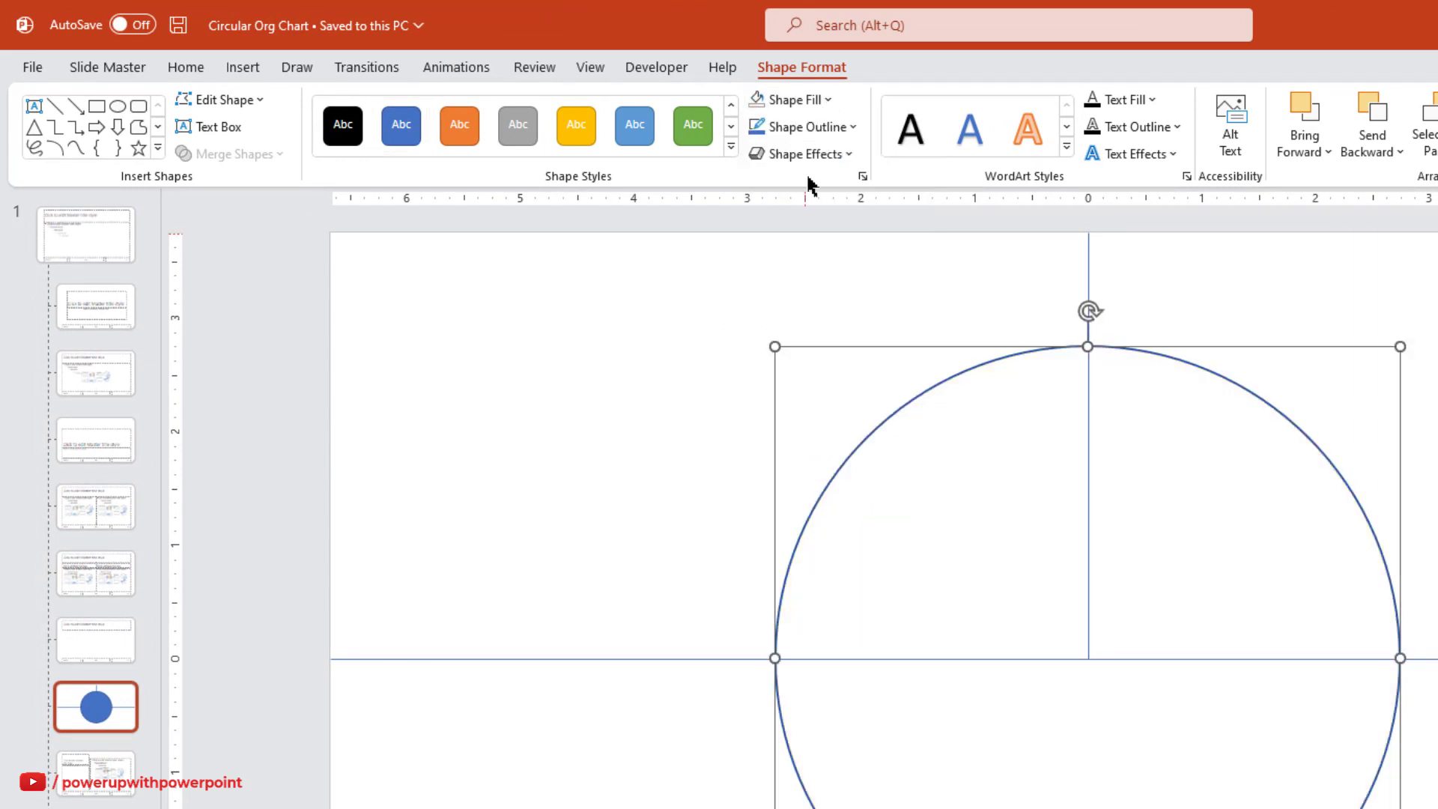
{"action": "left_click", "coordinate": [809, 134]}
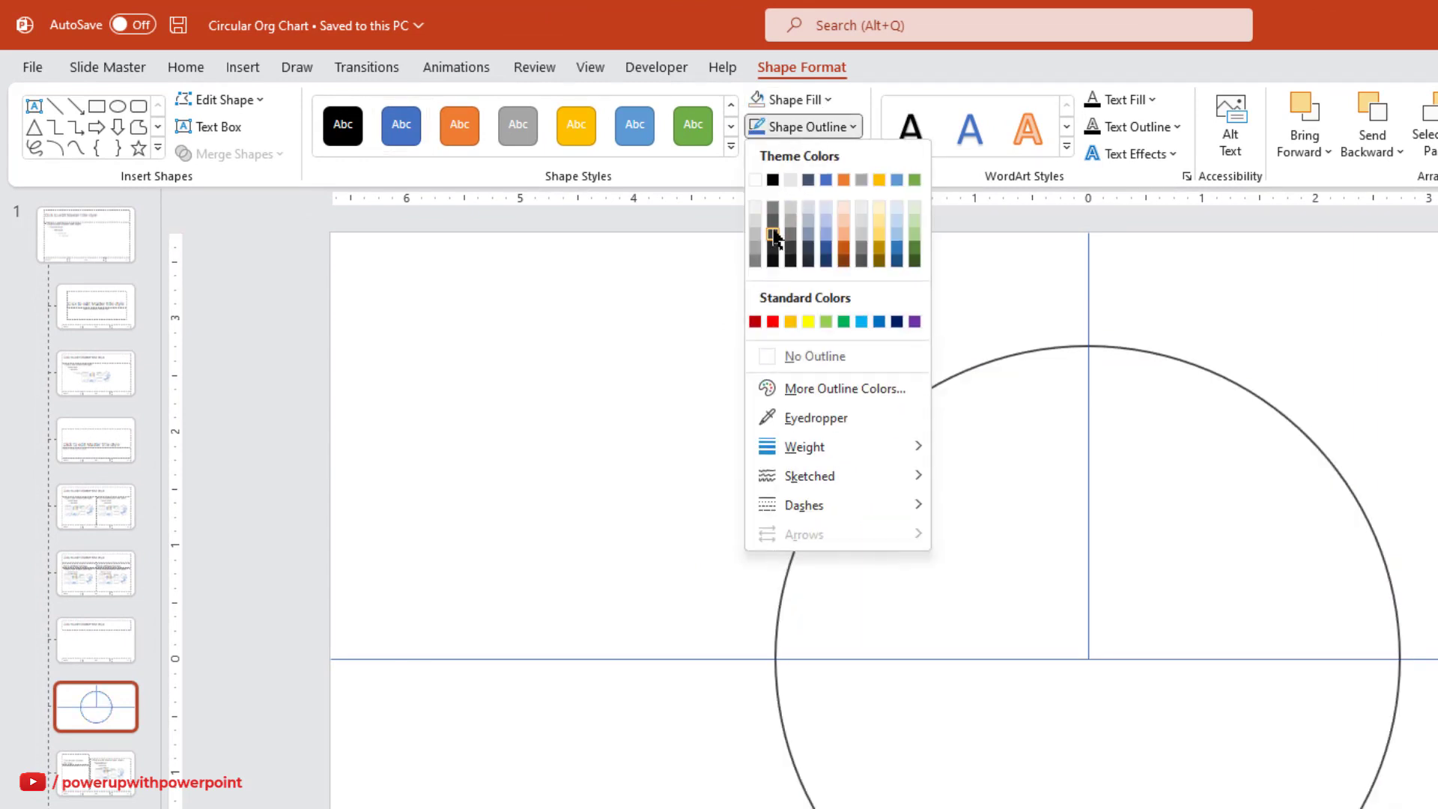
{"action": "left_click", "coordinate": [777, 232]}
{"action": "left_click", "coordinate": [809, 128]}
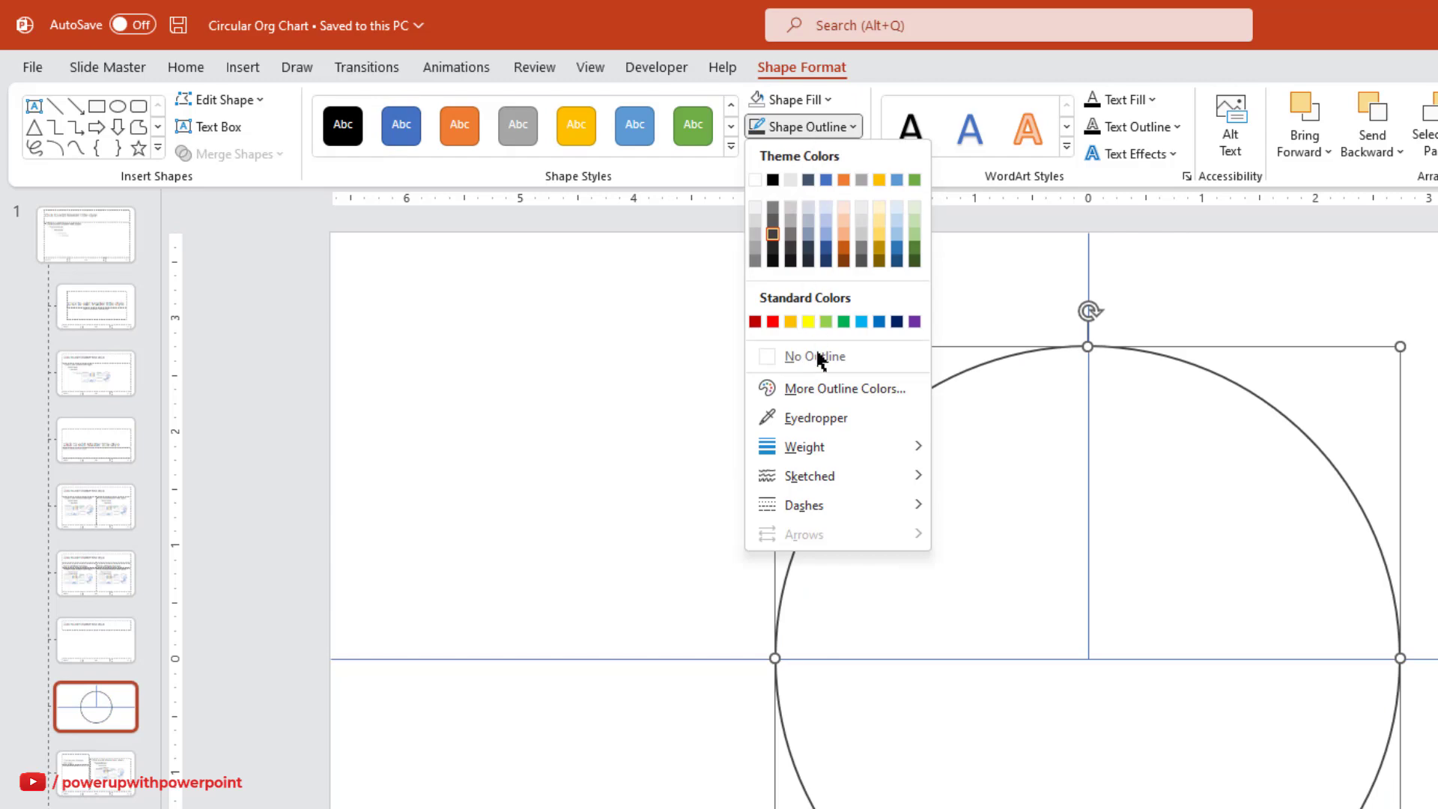
{"action": "mouse_move", "coordinate": [826, 511]}
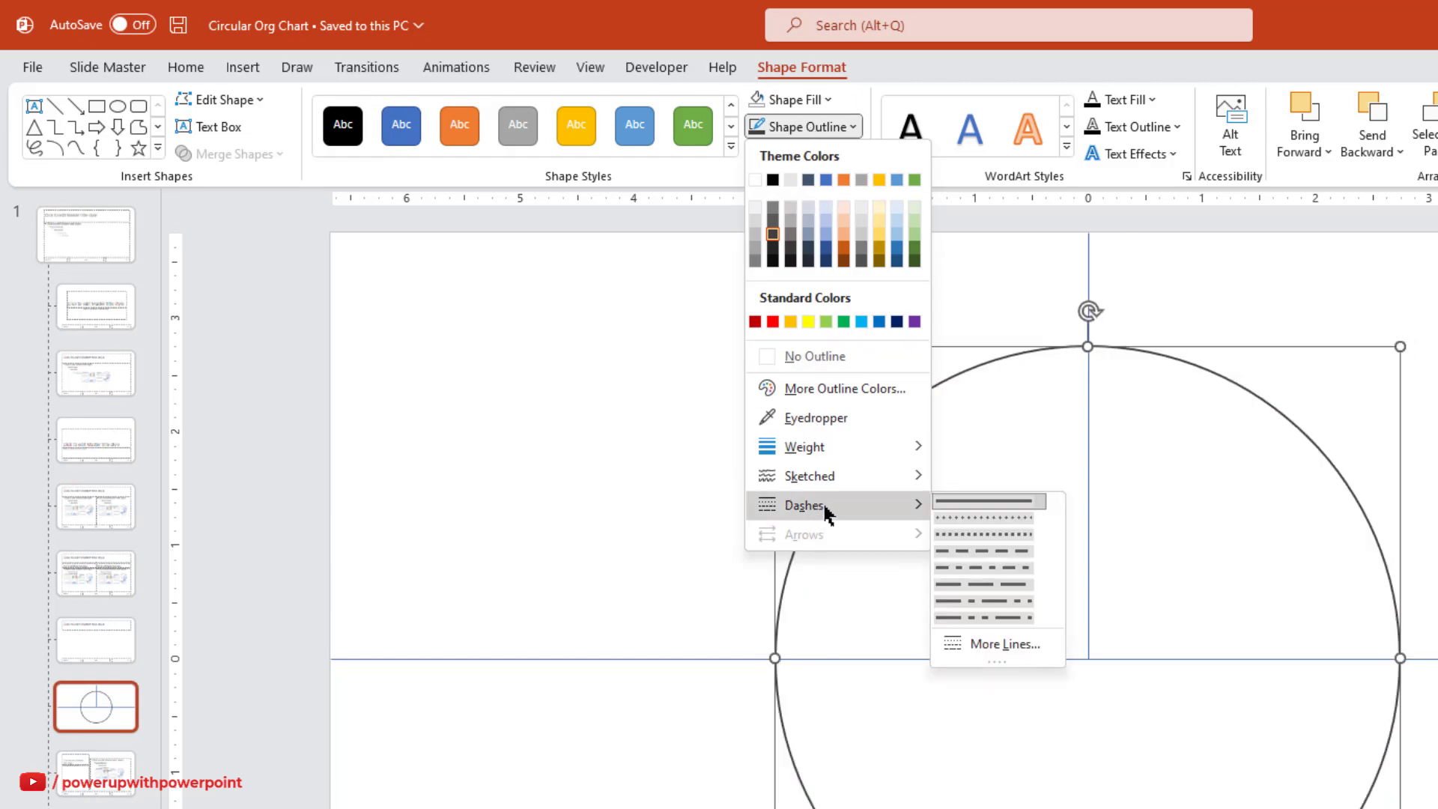
{"action": "left_click", "coordinate": [983, 620]}
{"action": "left_click", "coordinate": [983, 605]}
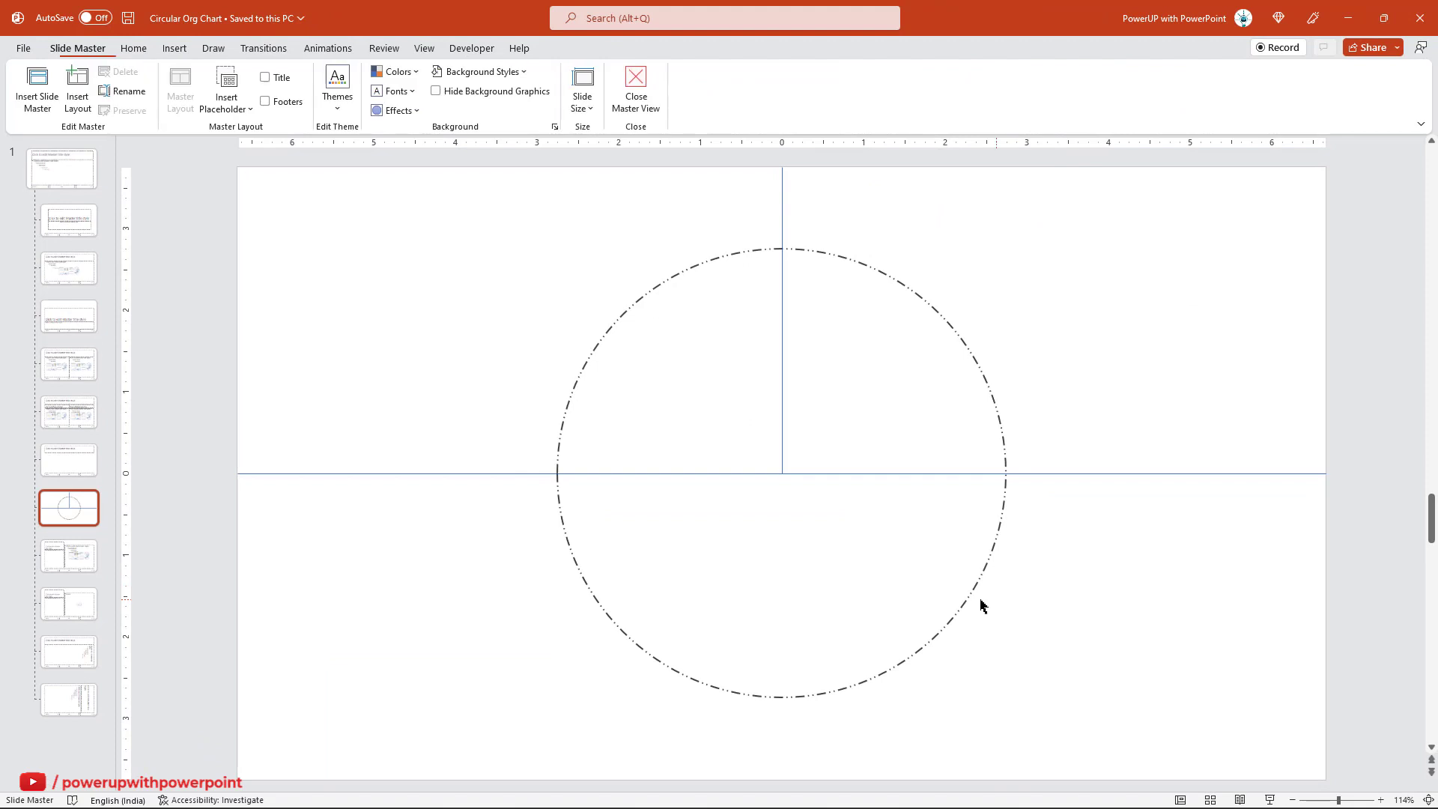
Step: Duplicate the circle and shrink the copy to a concentric 2.92" ring
{"action": "left_click", "coordinate": [961, 598]}
{"action": "key", "text": "ctrl+d"}
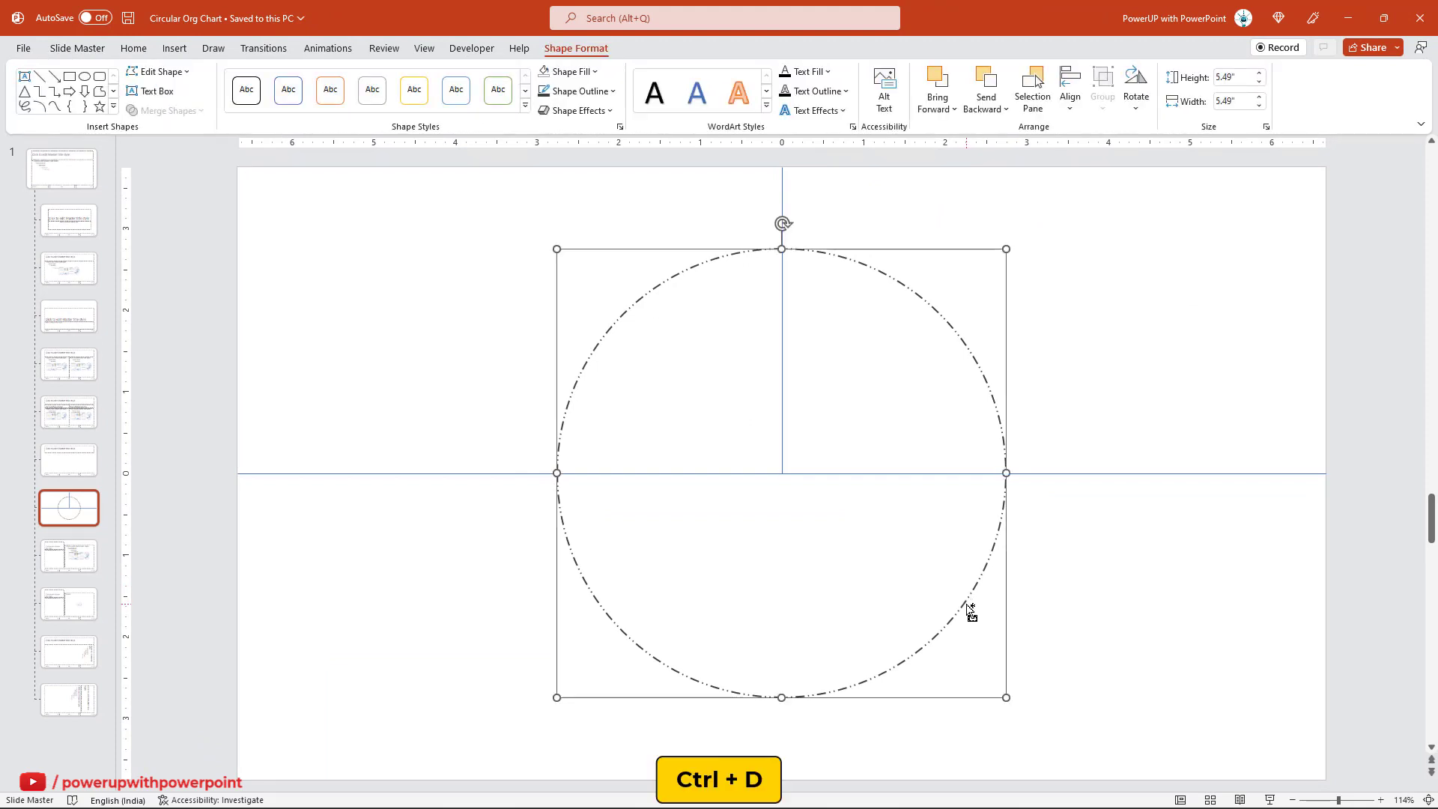
{"action": "left_click_drag", "start_coordinate": [979, 620], "coordinate": [967, 606]}
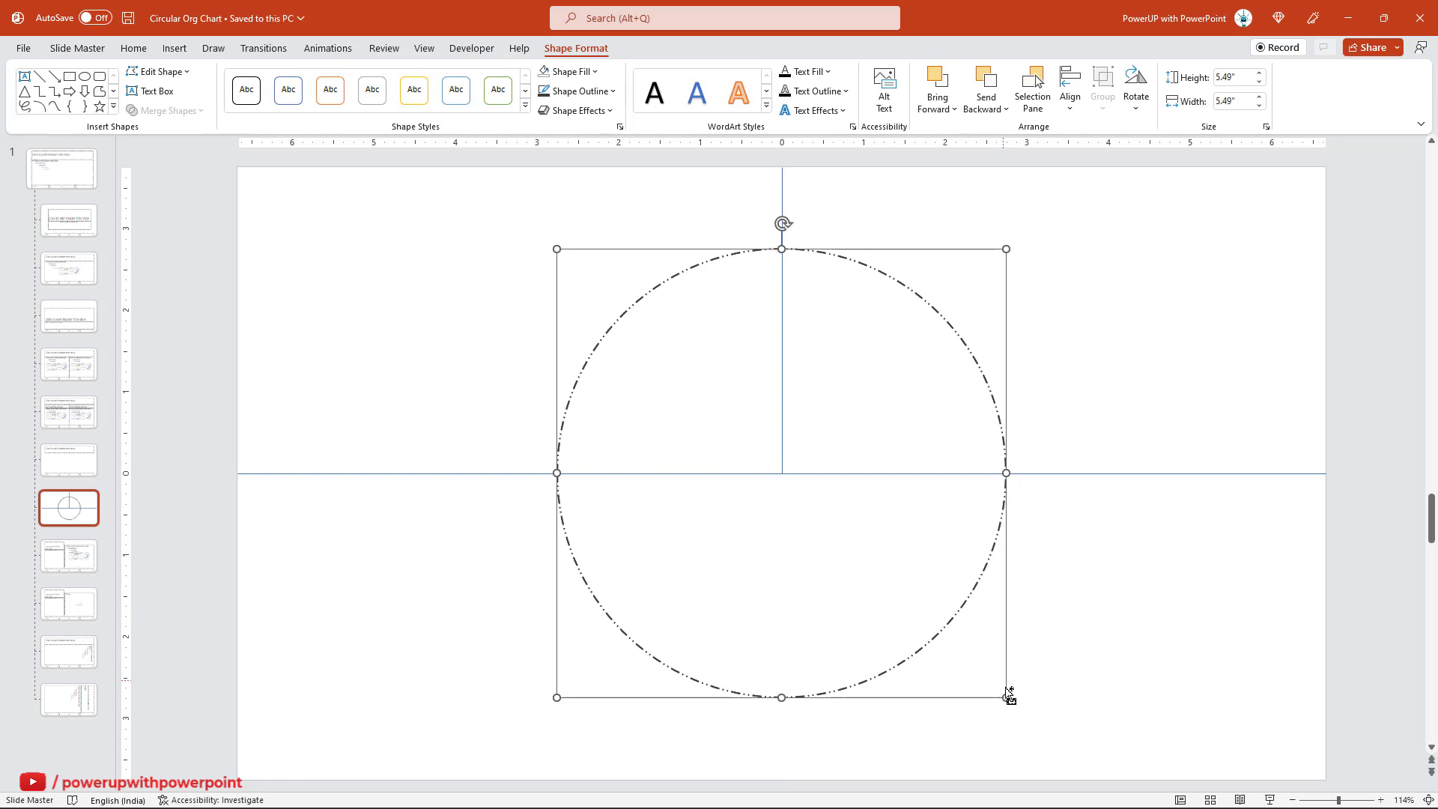
{"action": "left_click_drag", "start_coordinate": [1005, 698], "coordinate": [901, 546]}
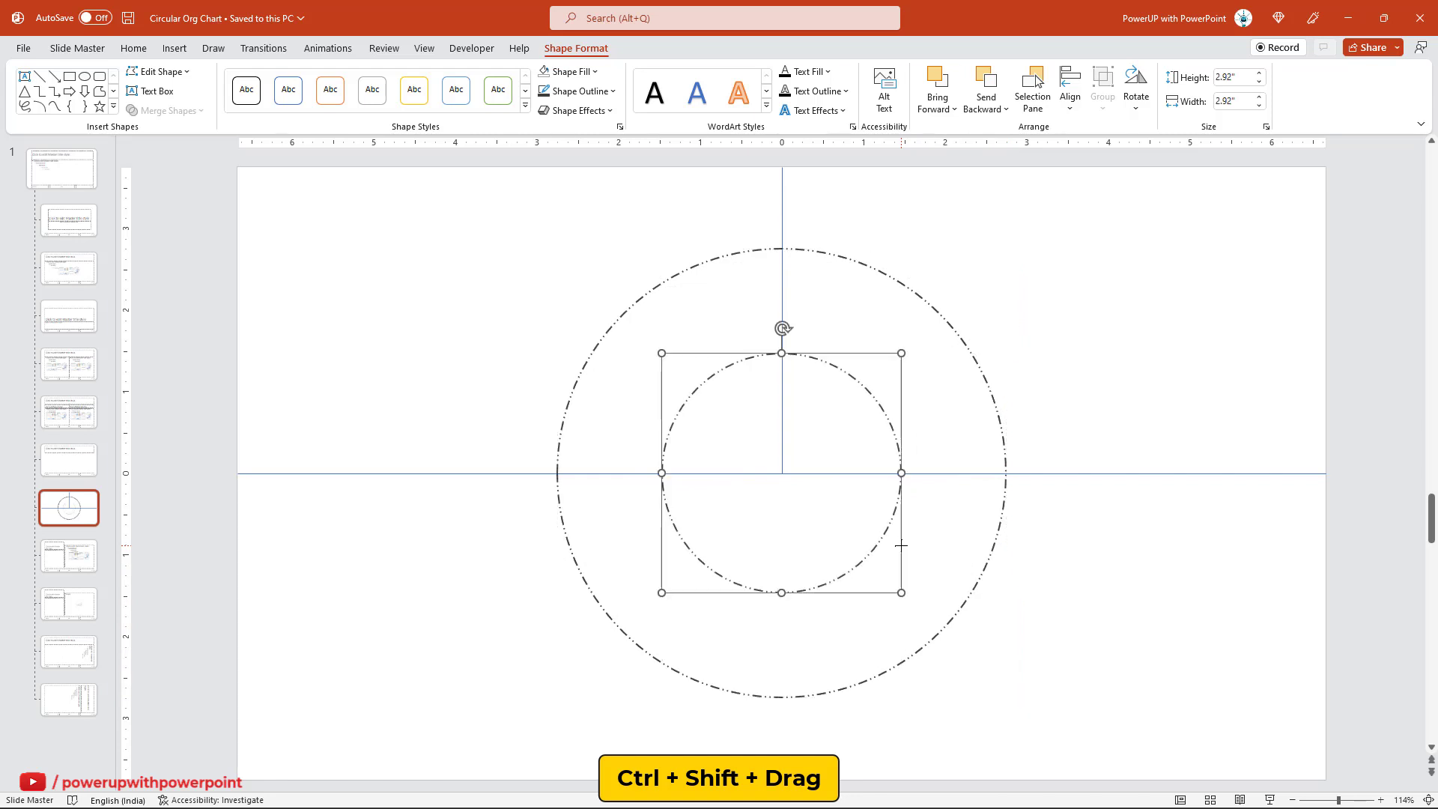
{"action": "left_click", "coordinate": [1038, 574]}
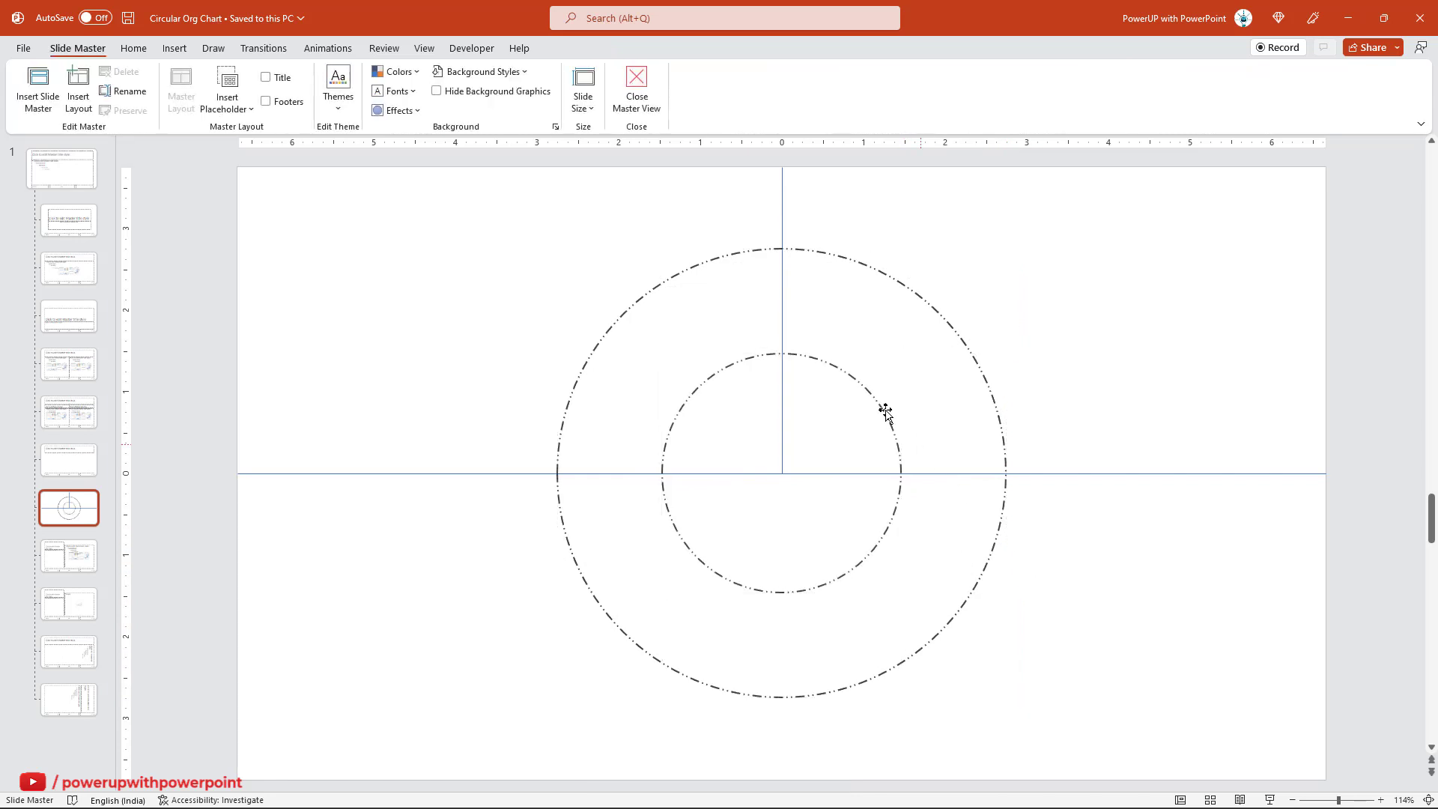
{"action": "left_click", "coordinate": [782, 309]}
Step: Copy the vertical line, rotate it 25°, and snap its lower end to the centre
{"action": "key", "text": "ctrl+d"}
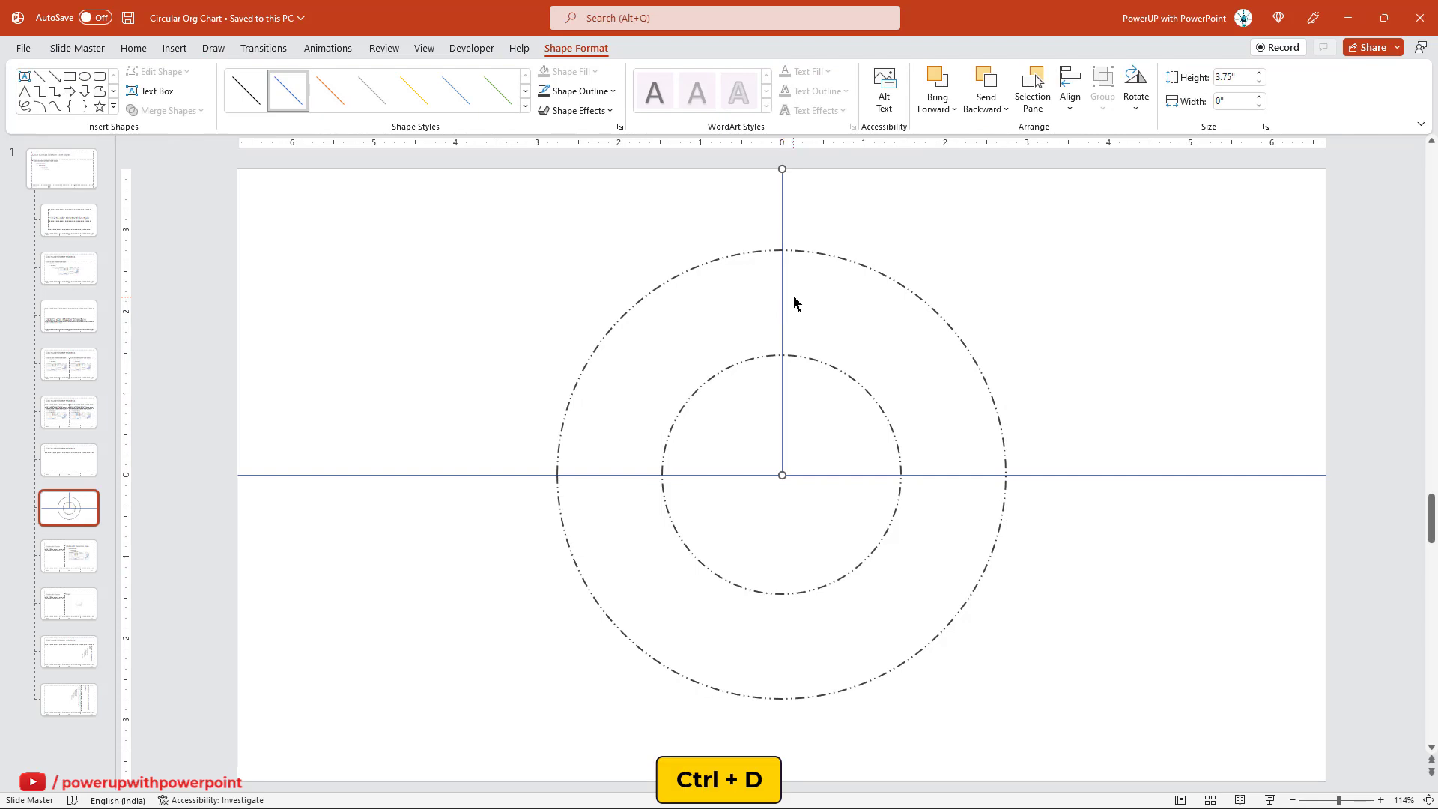
{"action": "left_click_drag", "start_coordinate": [795, 299], "coordinate": [909, 300]}
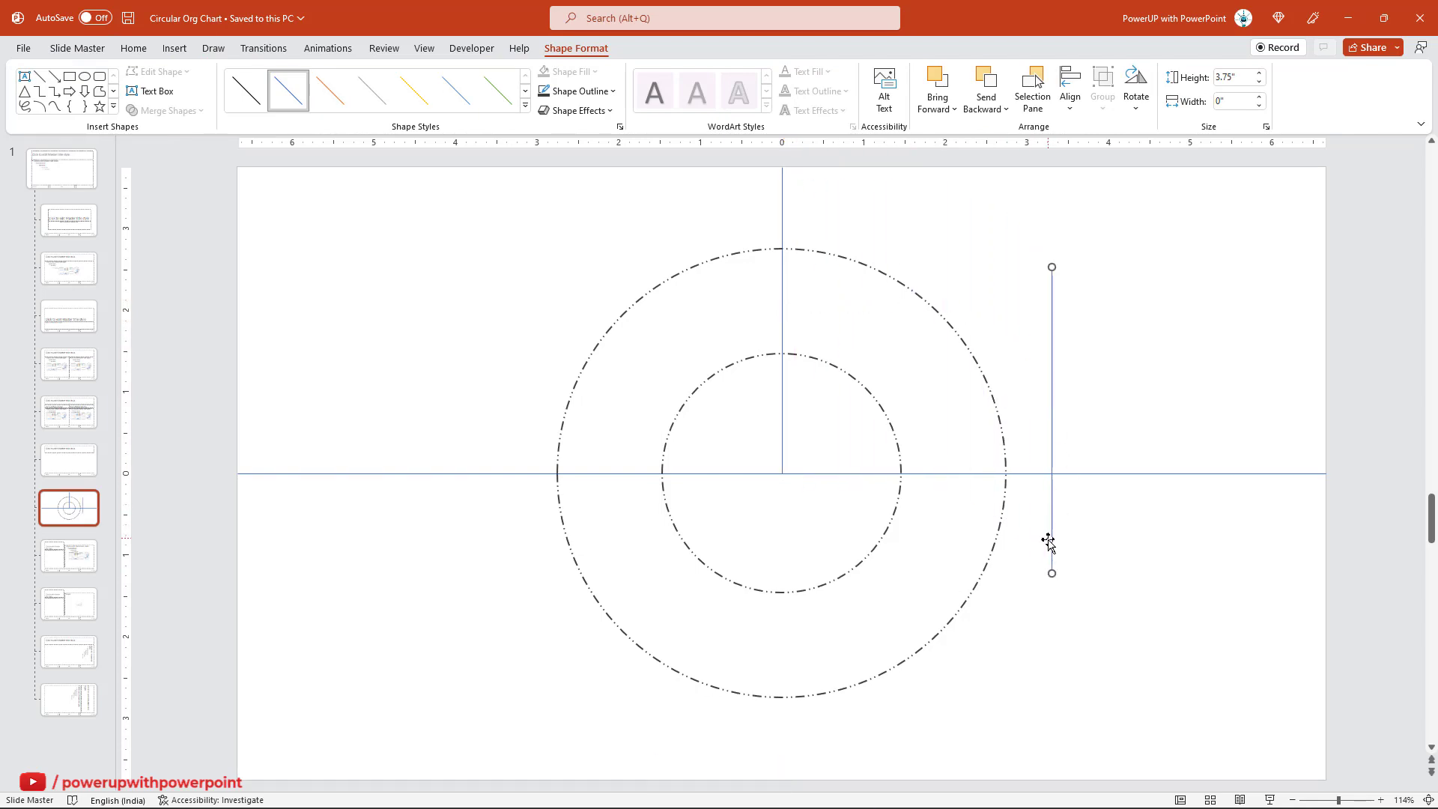
{"action": "right_click", "coordinate": [1051, 543]}
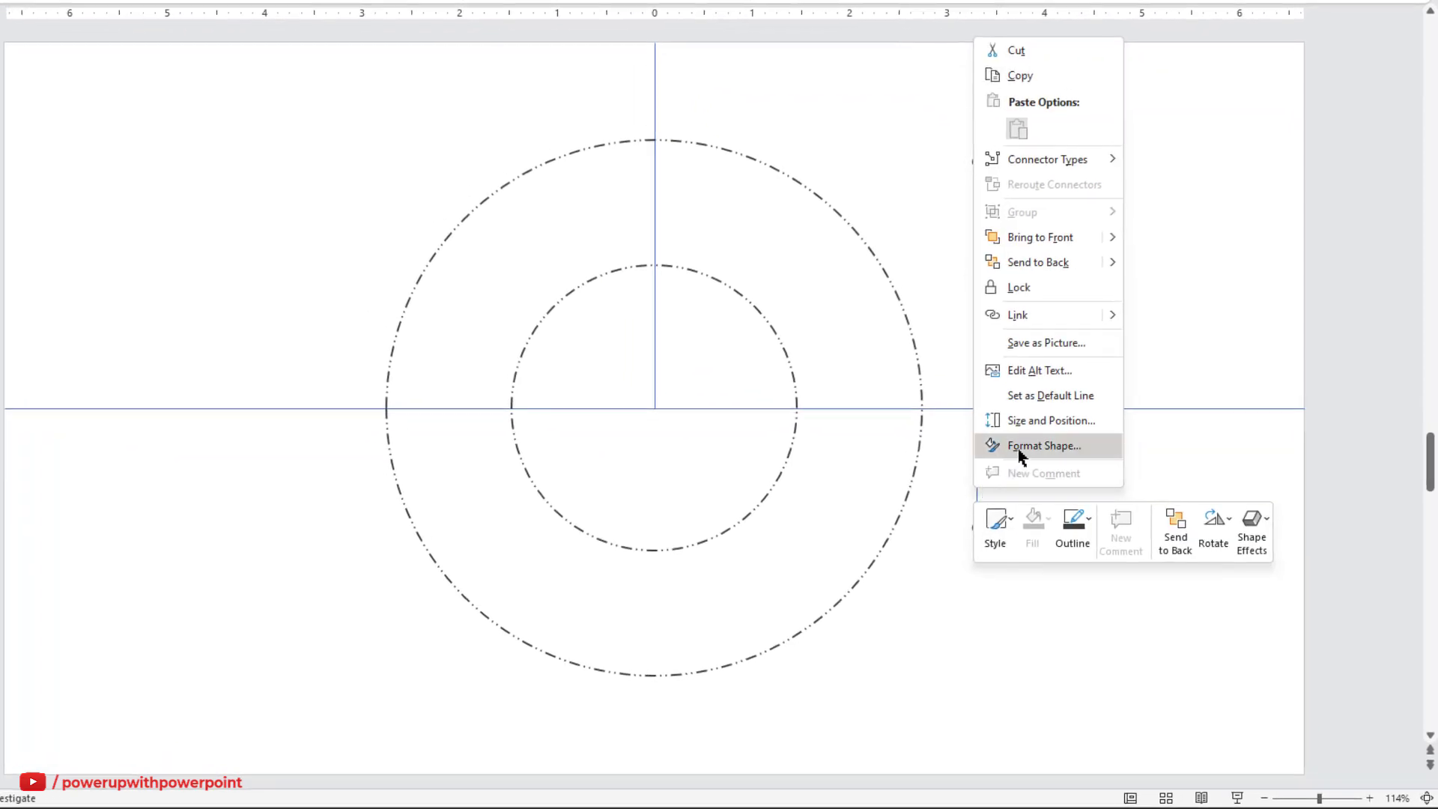
{"action": "left_click", "coordinate": [1019, 449]}
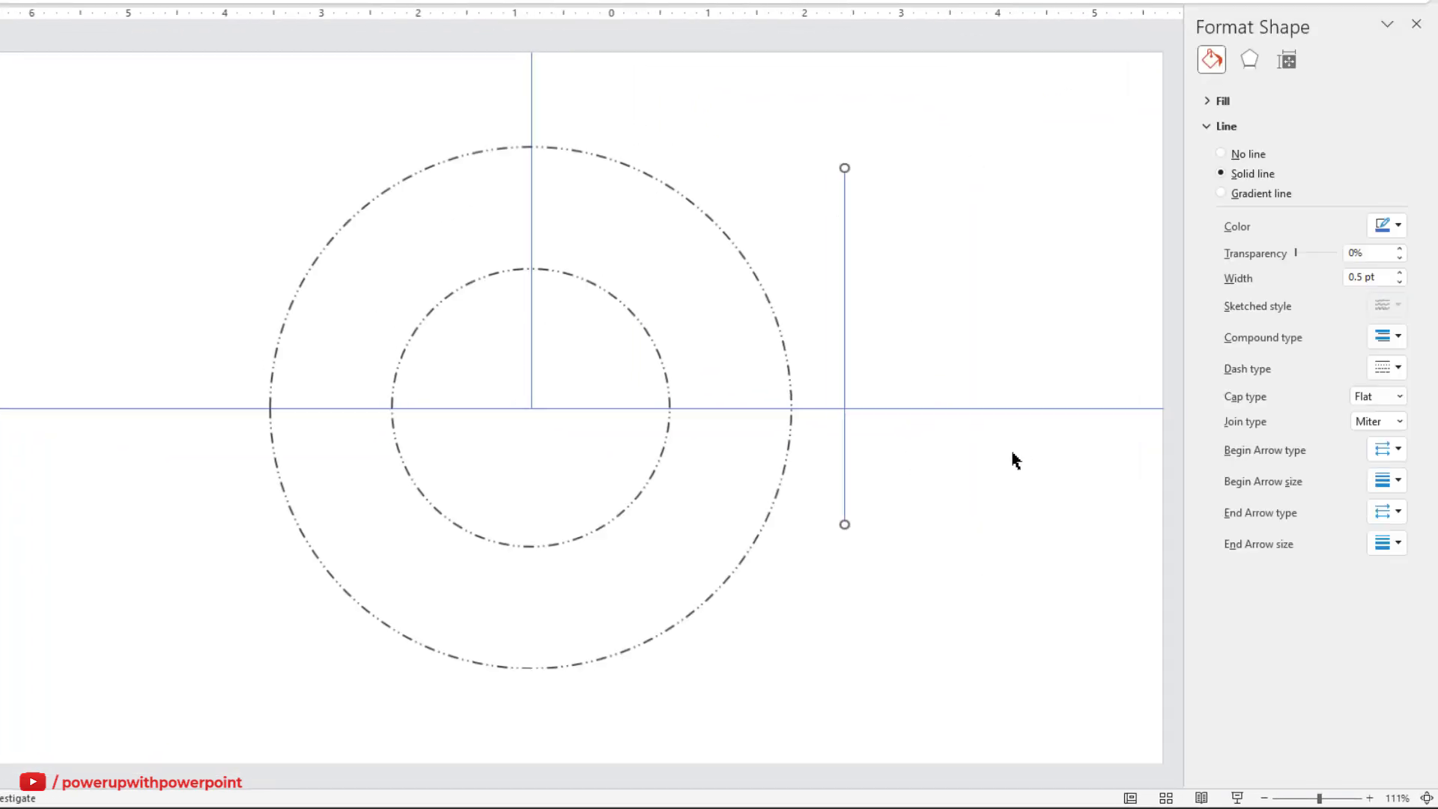
{"action": "left_click", "coordinate": [1285, 61]}
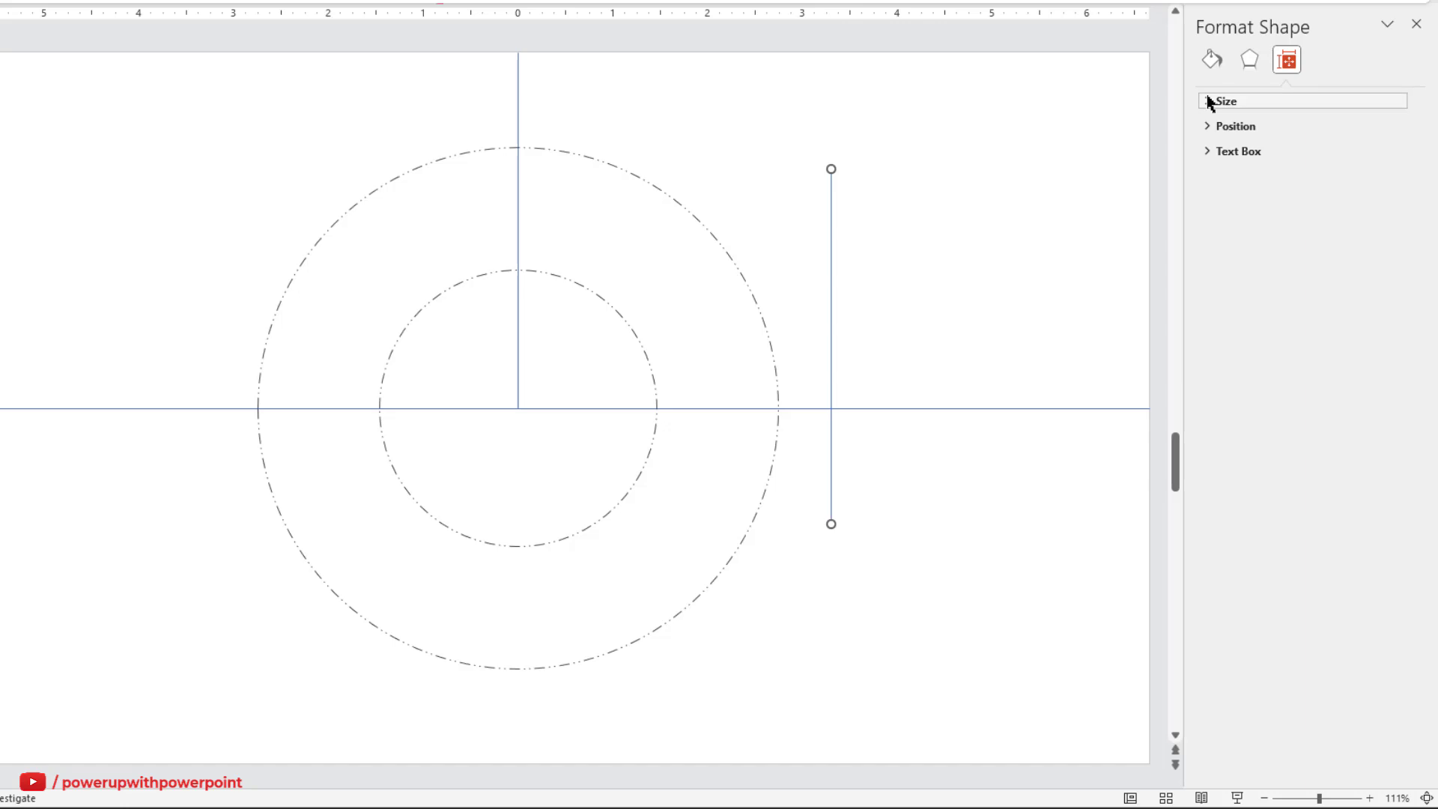
{"action": "left_click", "coordinate": [1208, 103]}
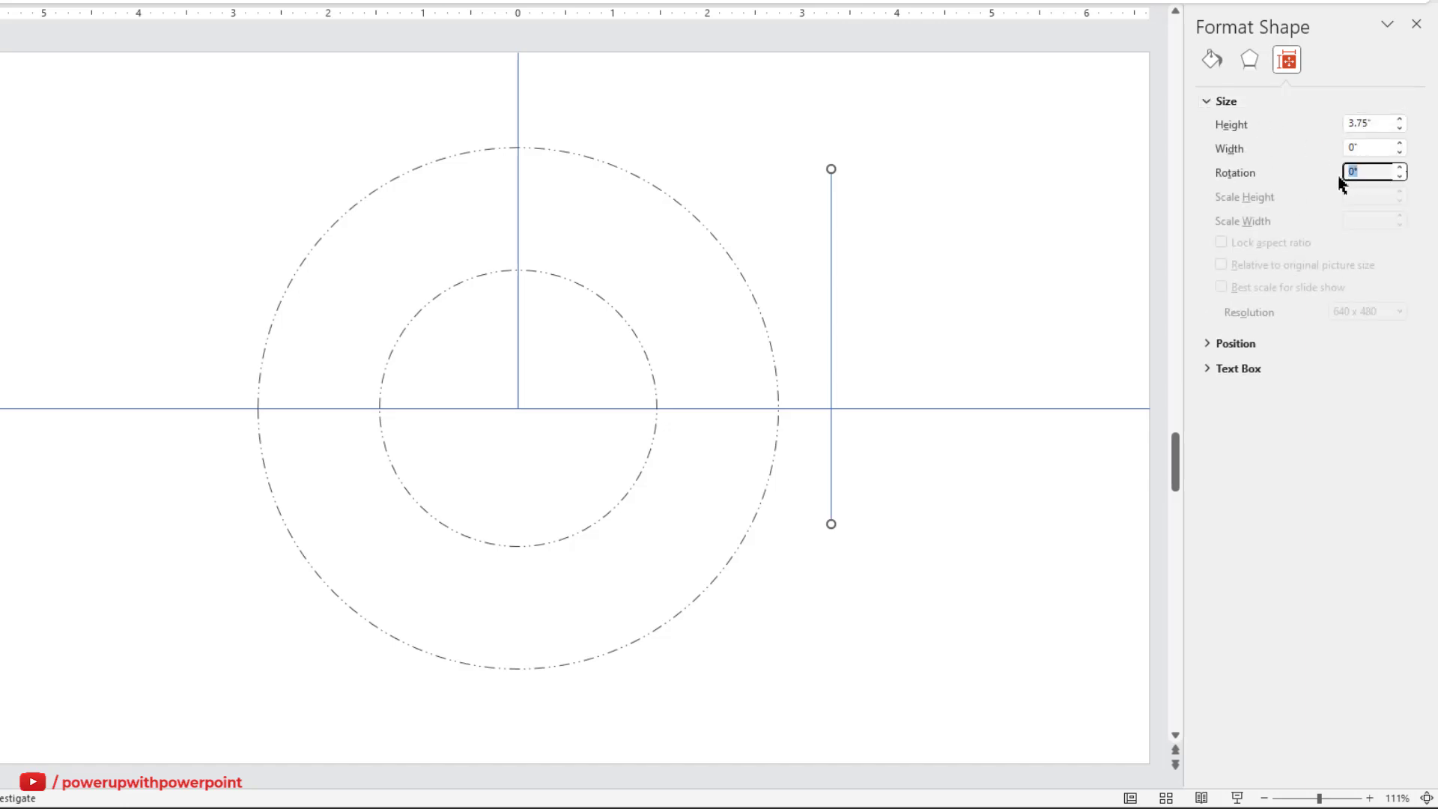
{"action": "key", "text": "Return"}
{"action": "left_click_drag", "start_coordinate": [861, 282], "coordinate": [625, 183]}
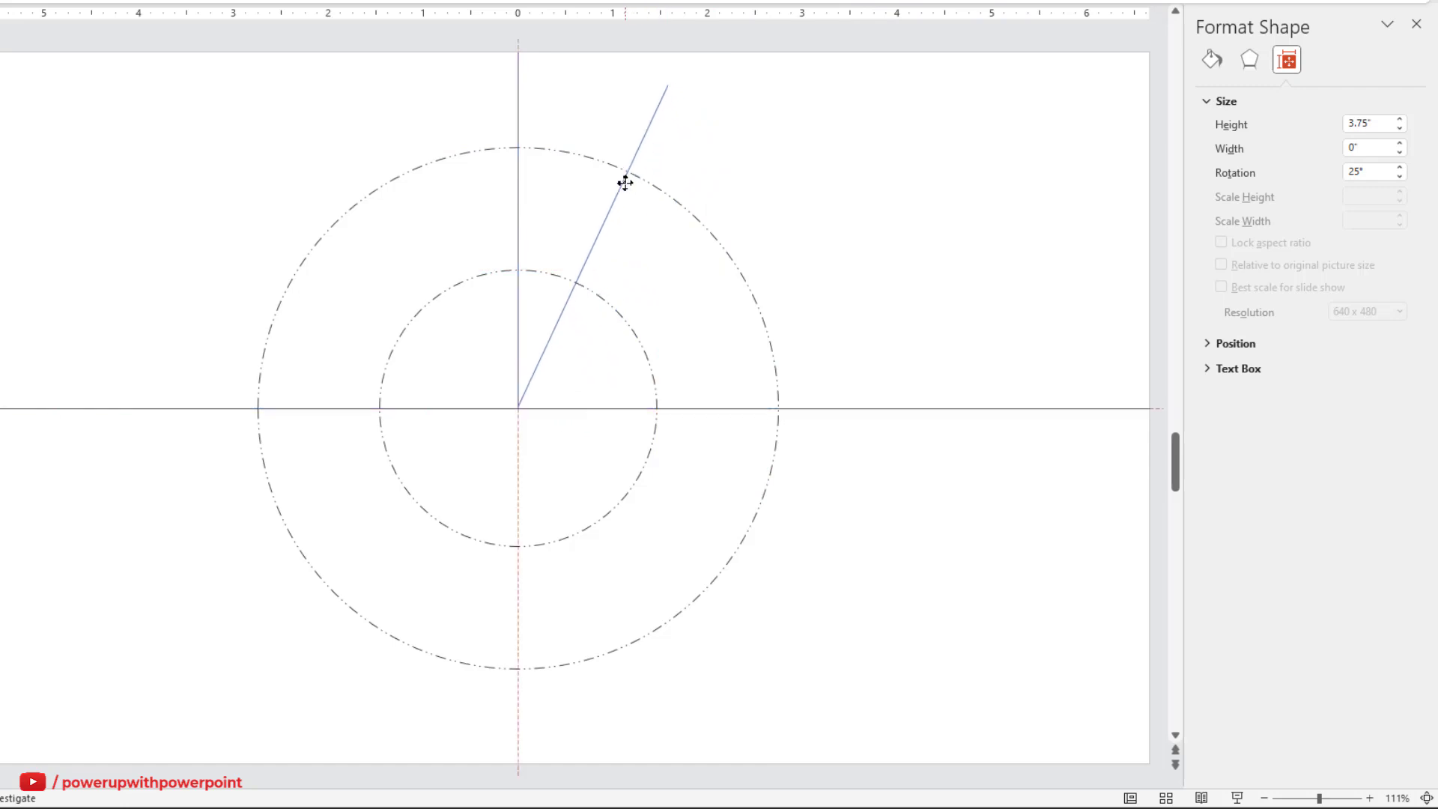
Step: Duplicate the tilted line, flip it horizontally, and snap it to the centre
{"action": "left_click", "coordinate": [737, 165]}
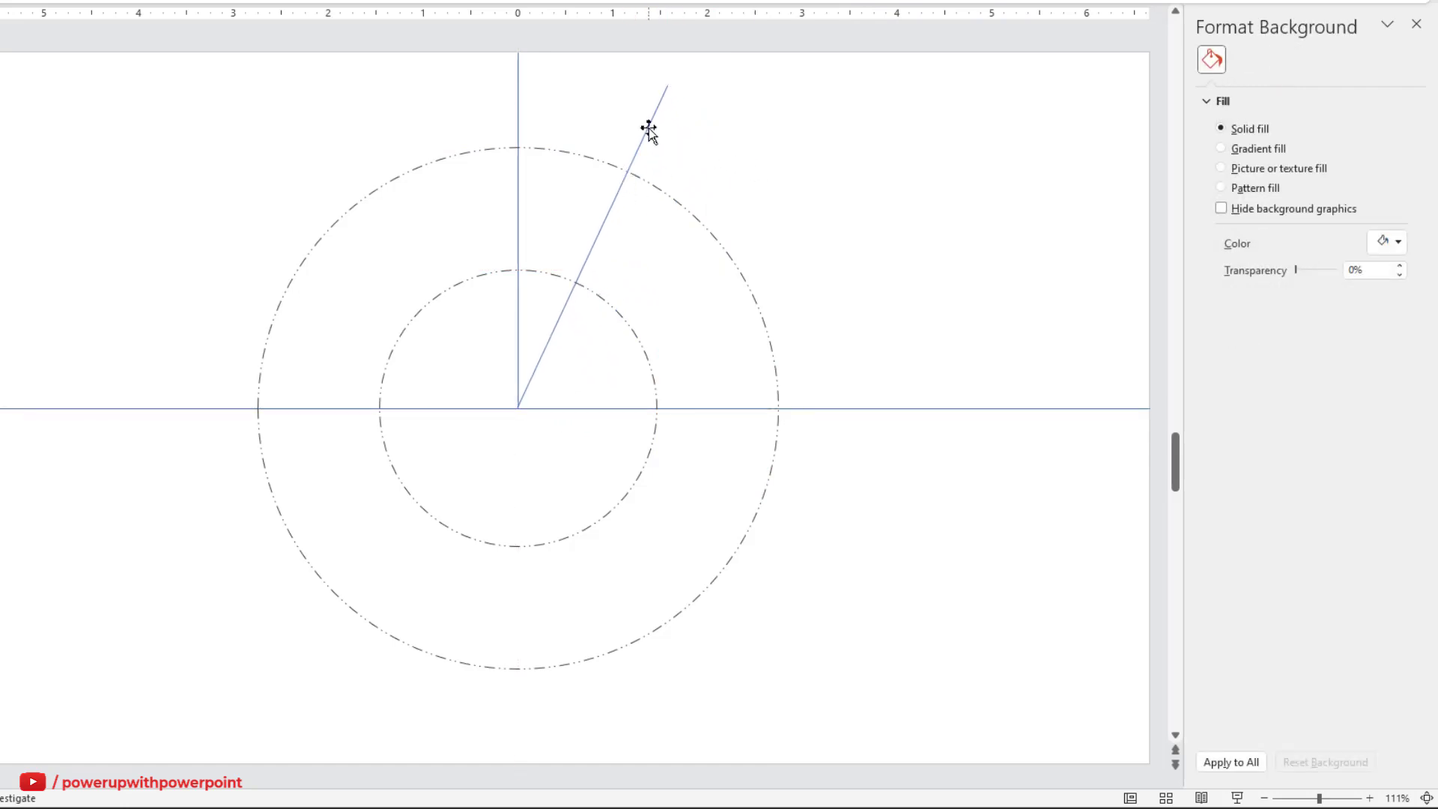
{"action": "left_click", "coordinate": [648, 128]}
{"action": "key", "text": "ctrl+d"}
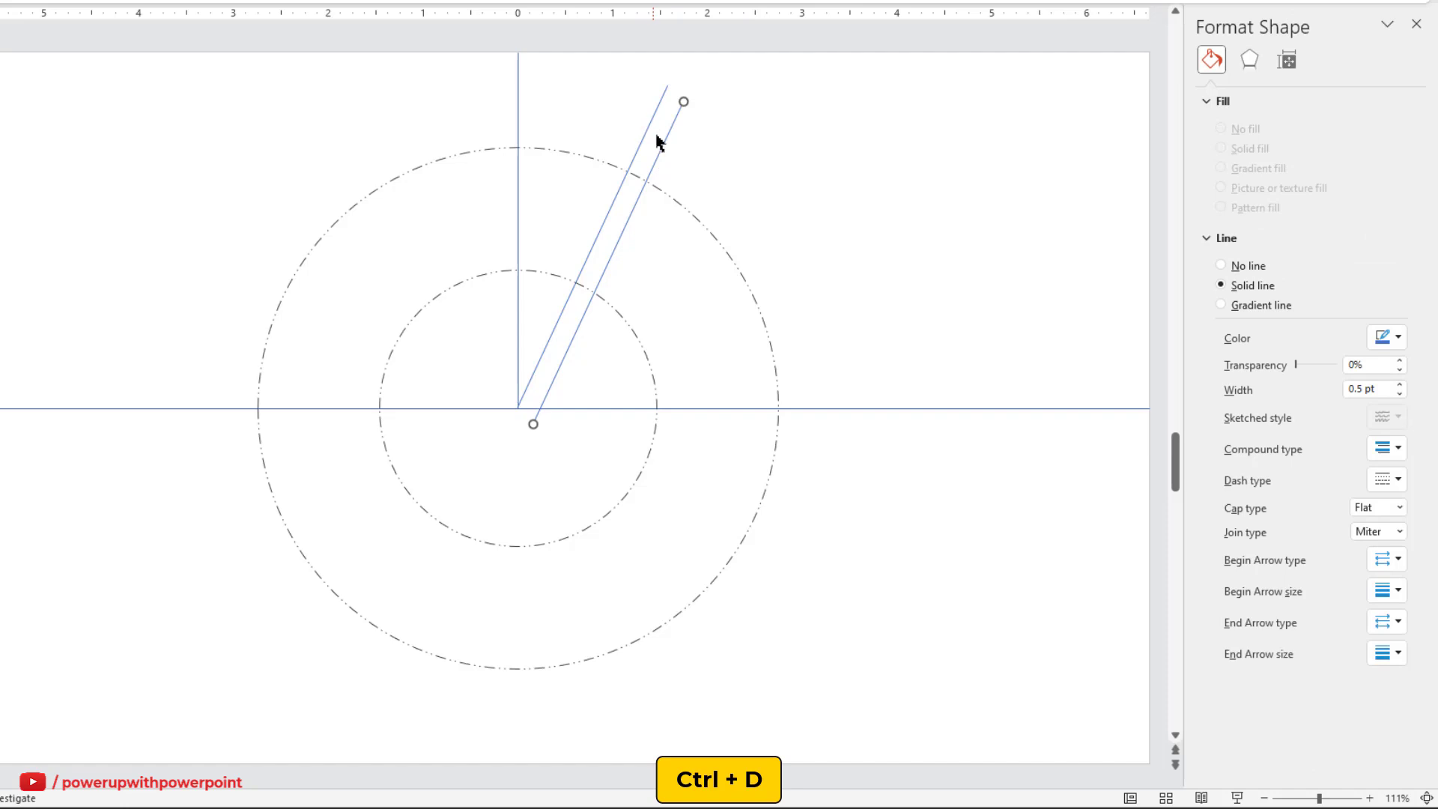
{"action": "left_click_drag", "start_coordinate": [666, 140], "coordinate": [699, 142]}
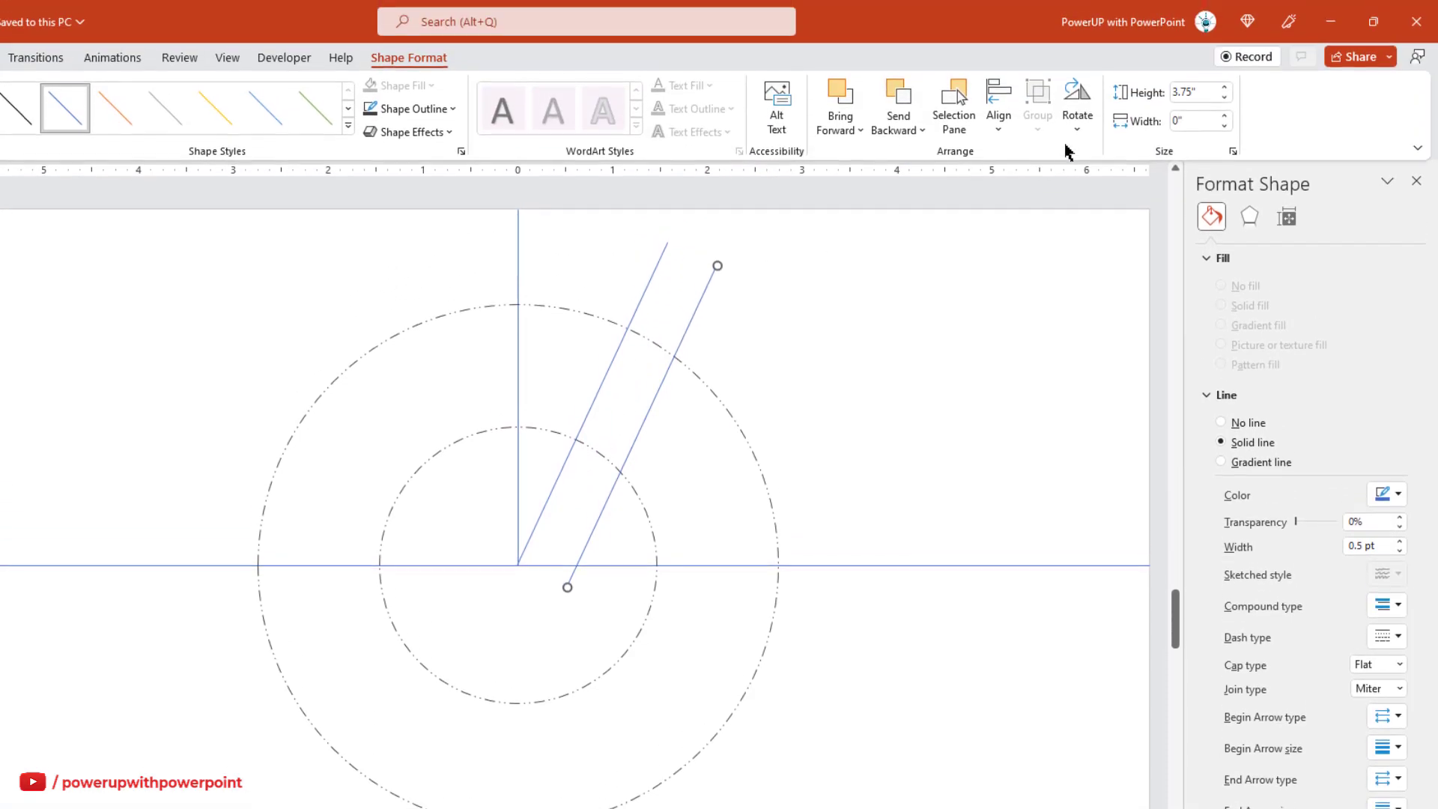
{"action": "left_click", "coordinate": [1079, 133]}
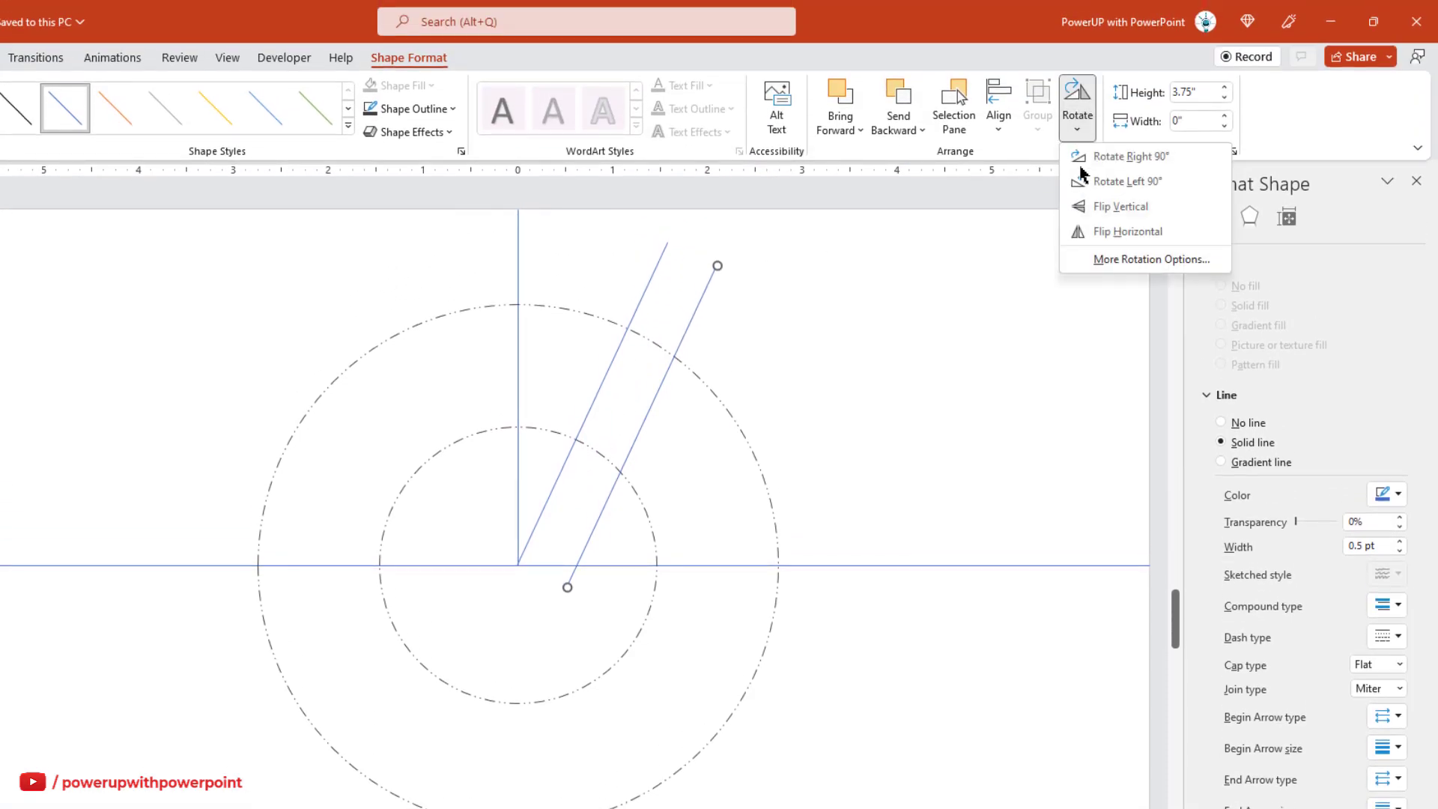
{"action": "left_click", "coordinate": [1094, 233]}
{"action": "left_click_drag", "start_coordinate": [680, 512], "coordinate": [480, 490]}
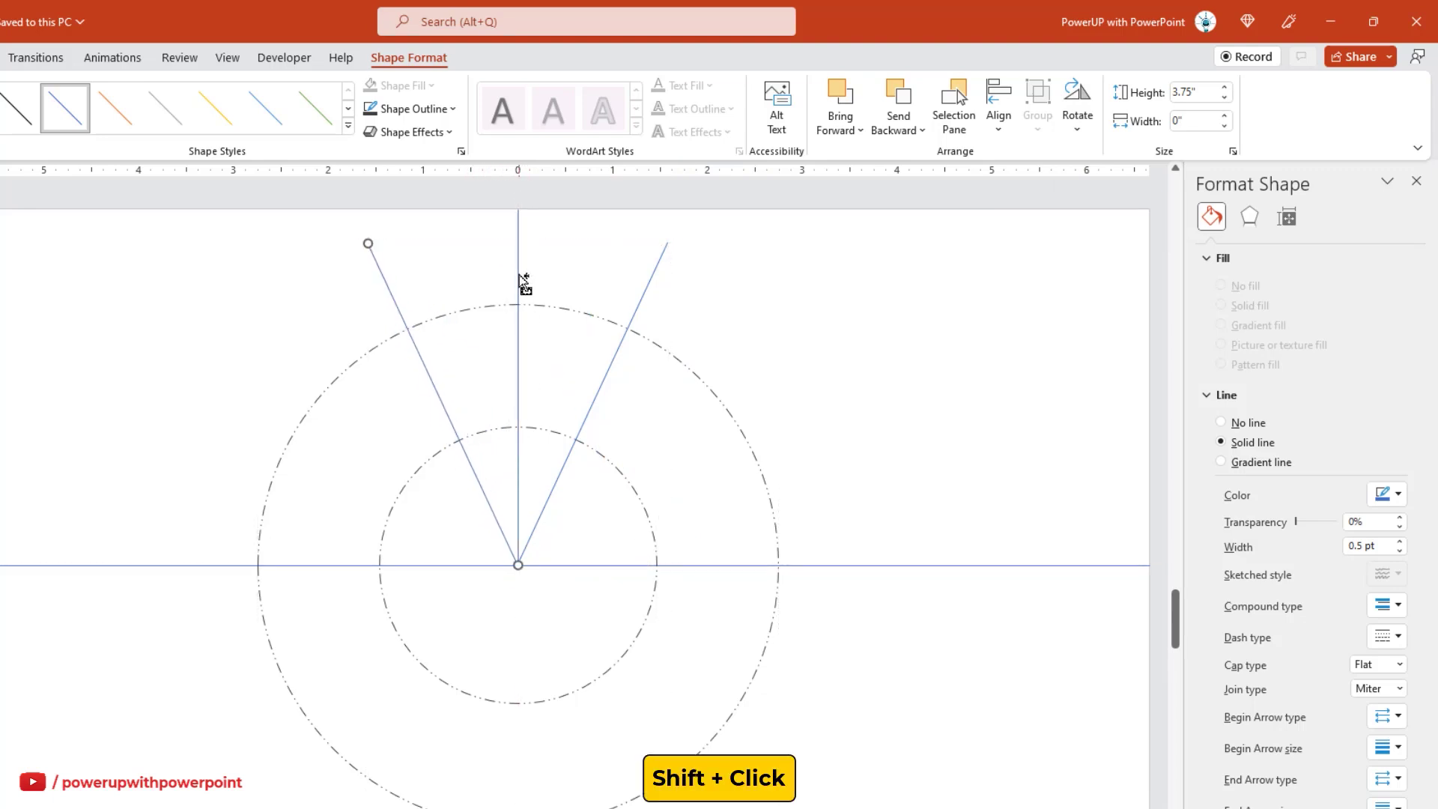
Step: Group the vertical line and both tilted lines into one fan, then duplicate it
{"action": "left_click", "coordinate": [643, 283], "text": "shift"}
{"action": "right_click", "coordinate": [643, 283]}
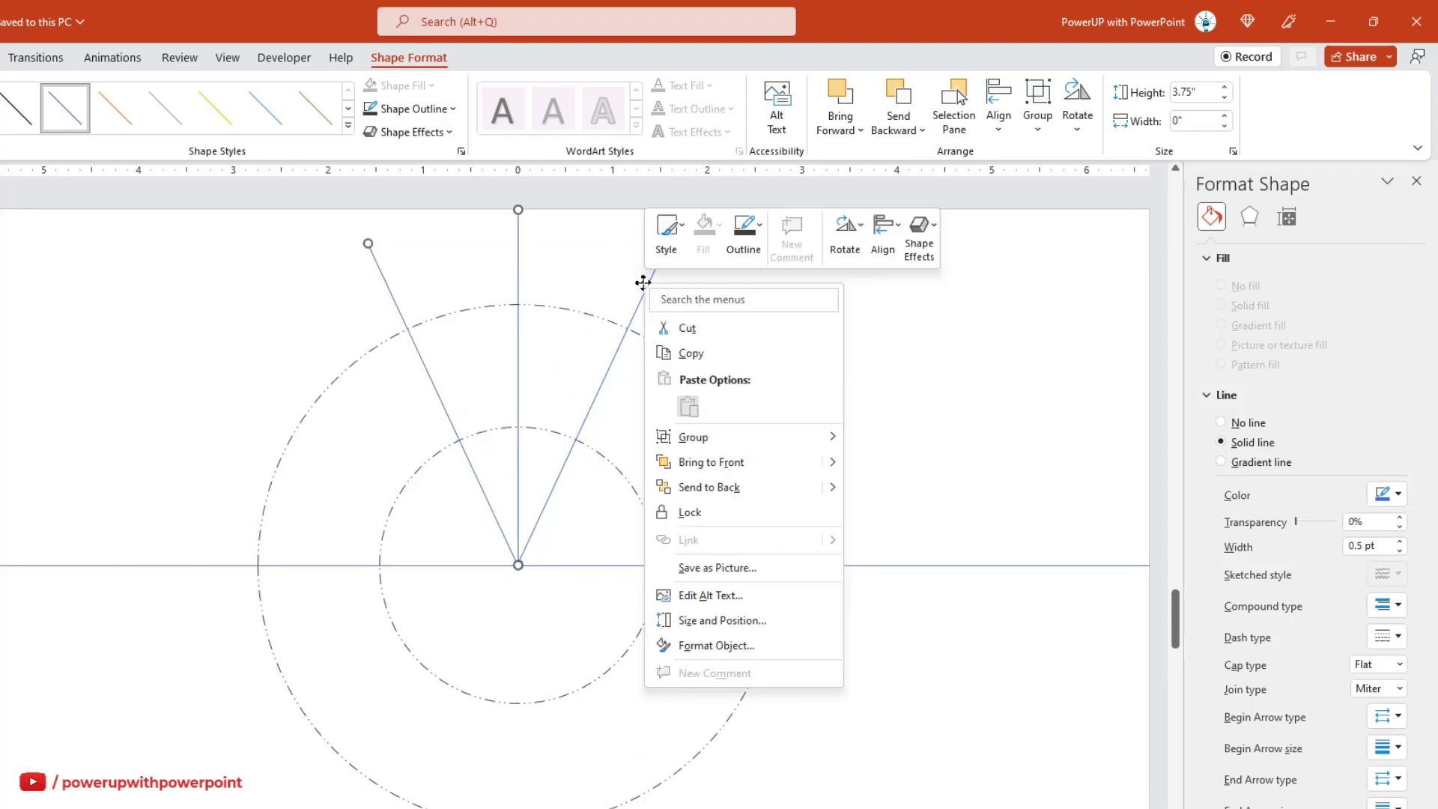
{"action": "mouse_move", "coordinate": [744, 440]}
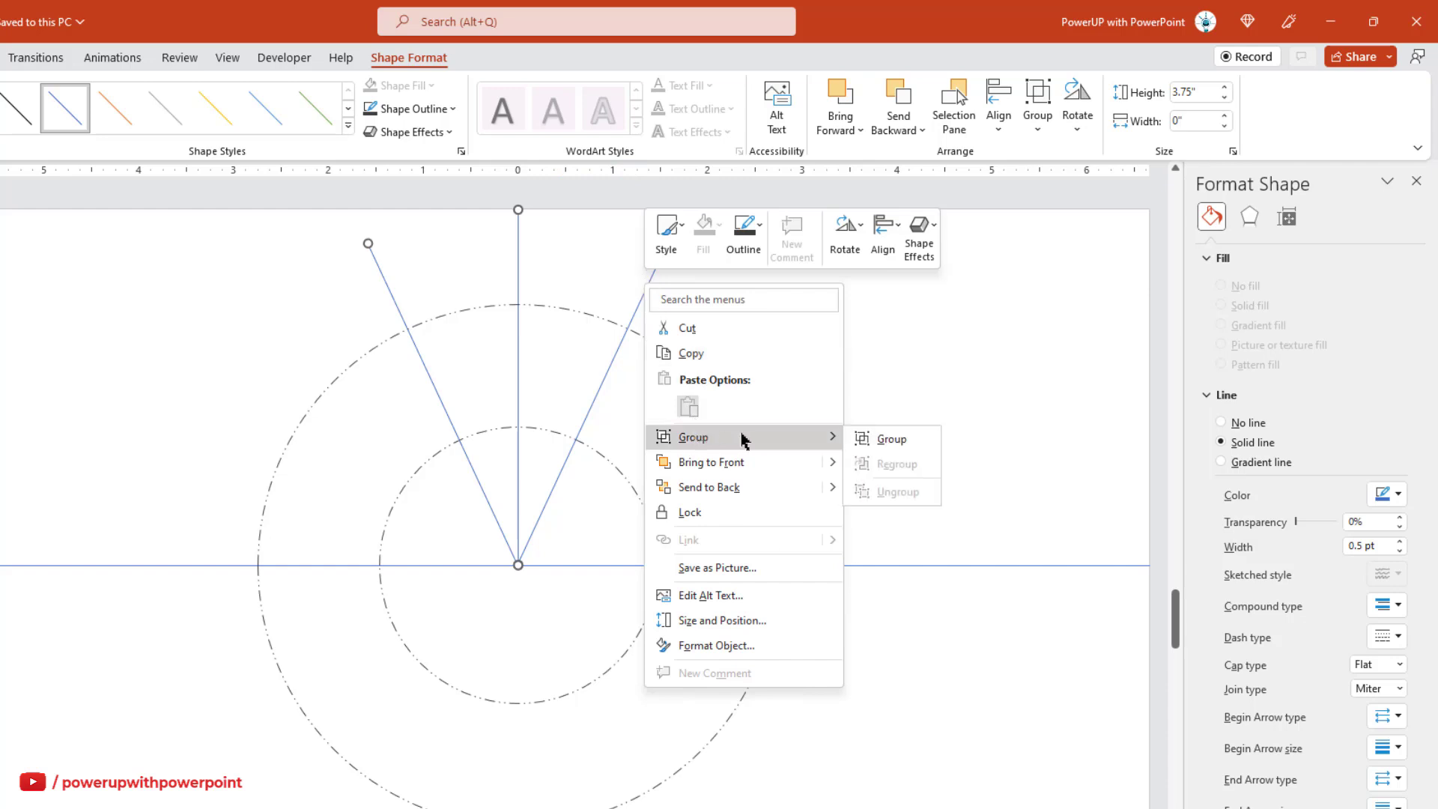
{"action": "left_click", "coordinate": [876, 438]}
{"action": "key", "text": "ctrl+d"}
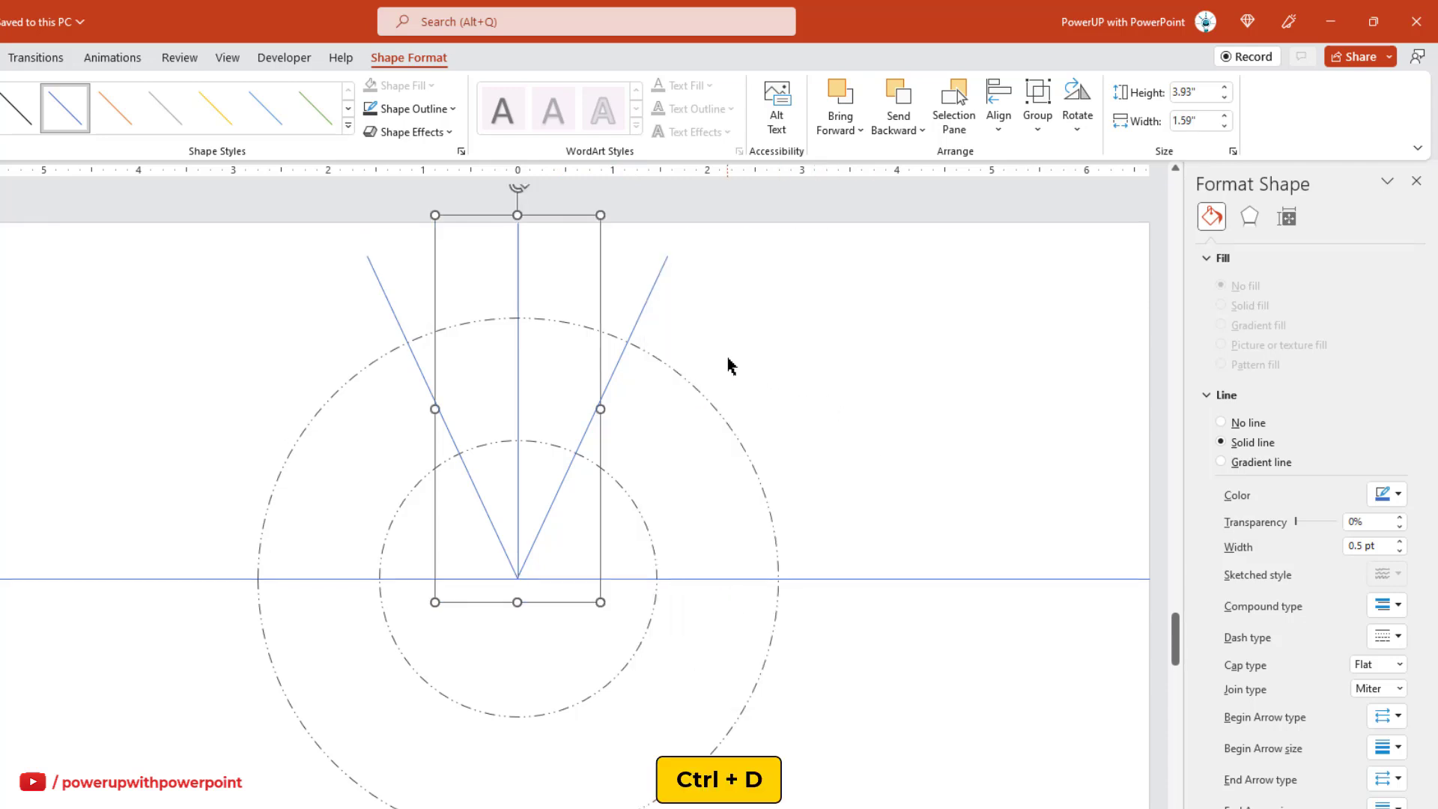
Step: Rotate the duplicated fan to 120° and place its vertex on the rings' centre
{"action": "left_click_drag", "start_coordinate": [617, 321], "coordinate": [880, 380]}
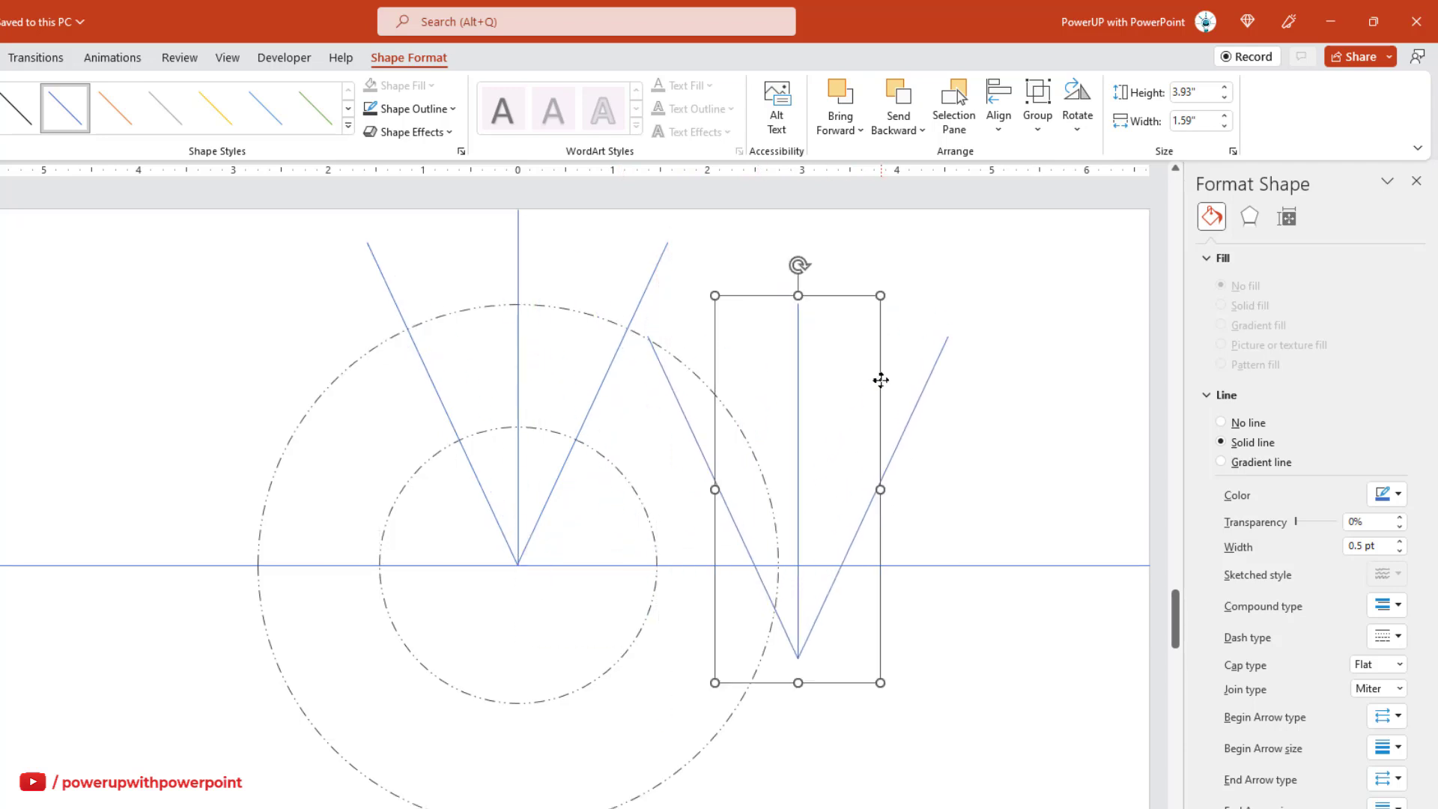
{"action": "left_click", "coordinate": [1287, 217]}
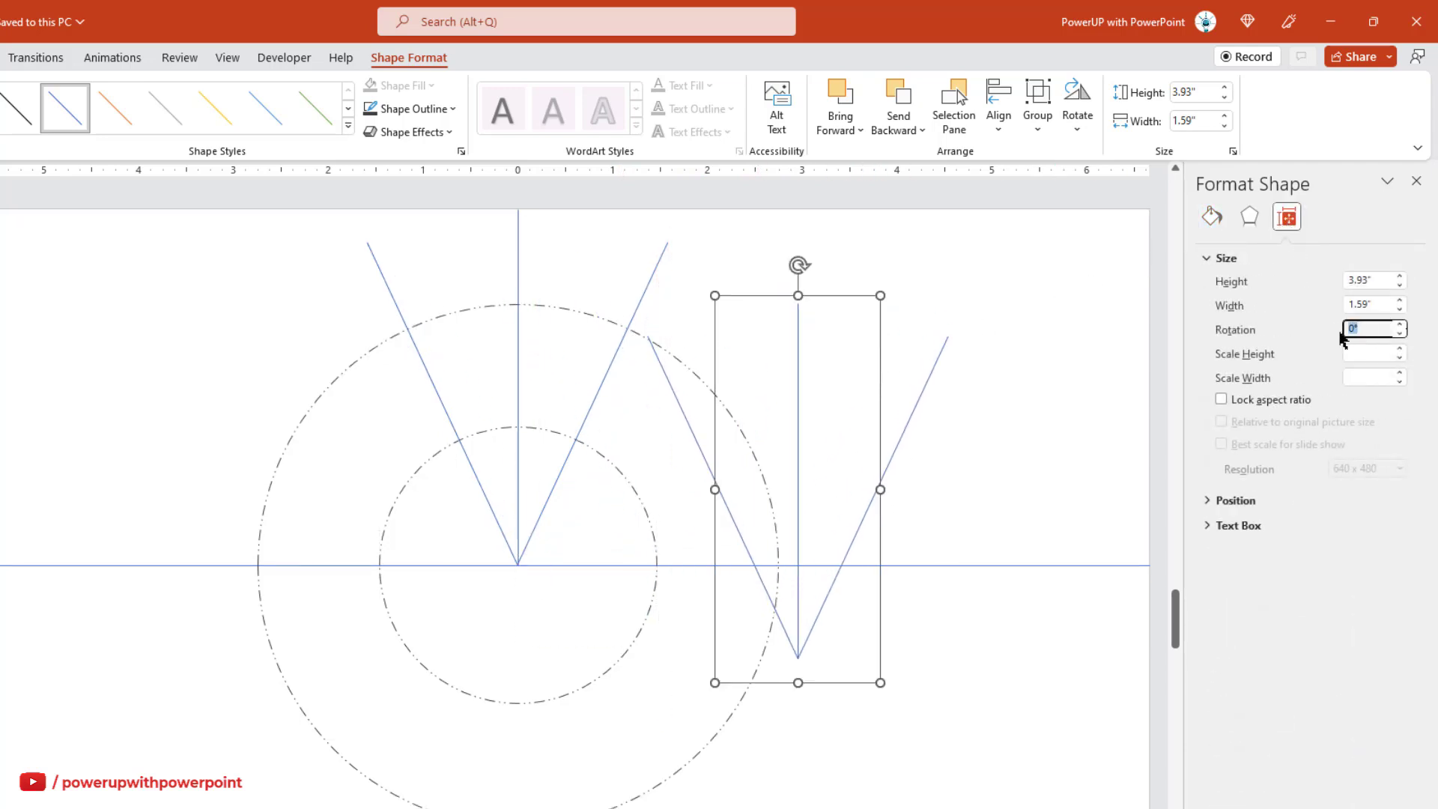
{"action": "key", "text": "Return"}
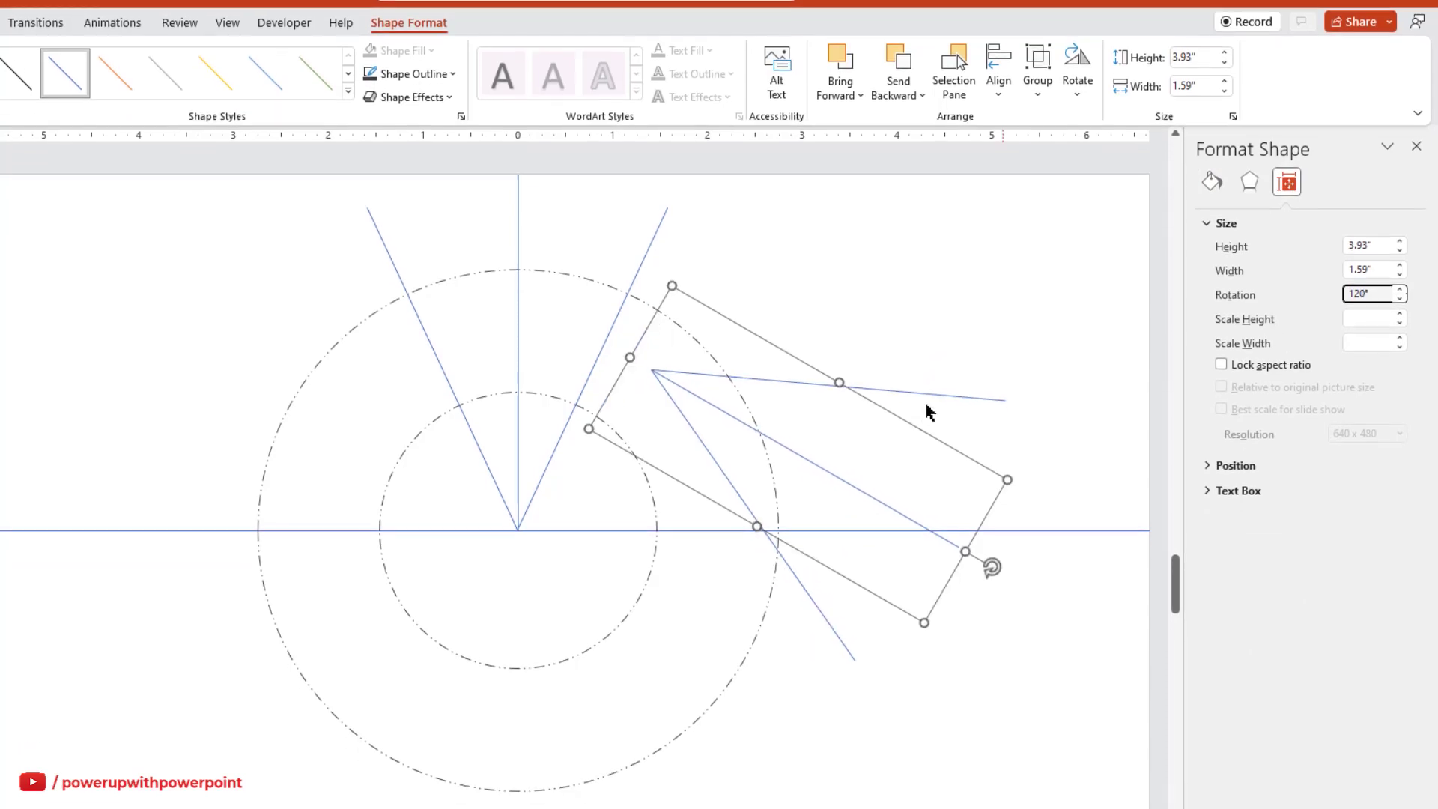
{"action": "left_click_drag", "start_coordinate": [897, 459], "coordinate": [784, 627]}
{"action": "left_click_drag", "start_coordinate": [784, 471], "coordinate": [762, 457]}
Step: Add another fan copy rotated to 240° with its vertex on the centre
{"action": "left_click", "coordinate": [880, 455]}
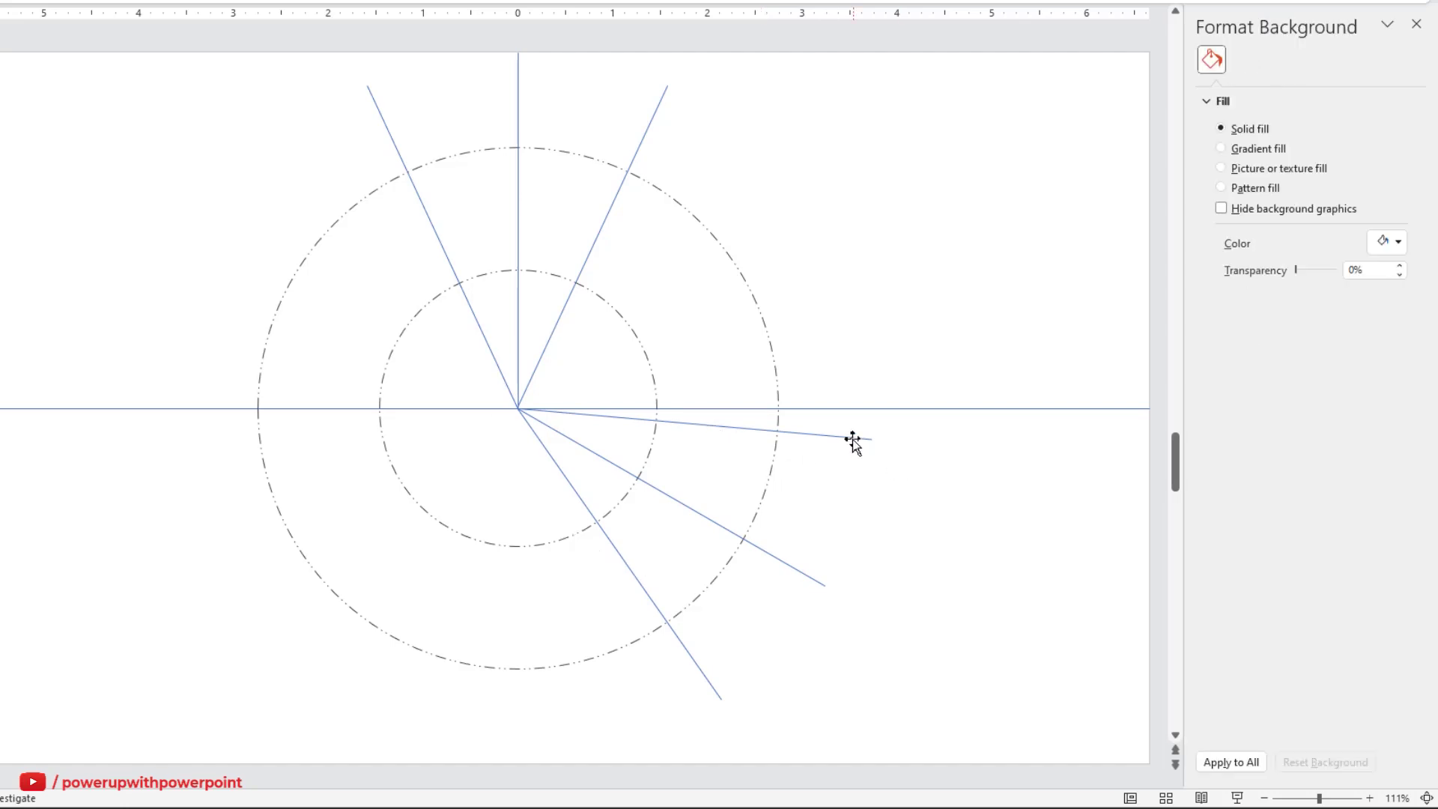
{"action": "left_click", "coordinate": [853, 440]}
{"action": "key", "text": "ctrl+d"}
{"action": "left_click_drag", "start_coordinate": [858, 479], "coordinate": [522, 492]}
{"action": "left_click", "coordinate": [1285, 64]}
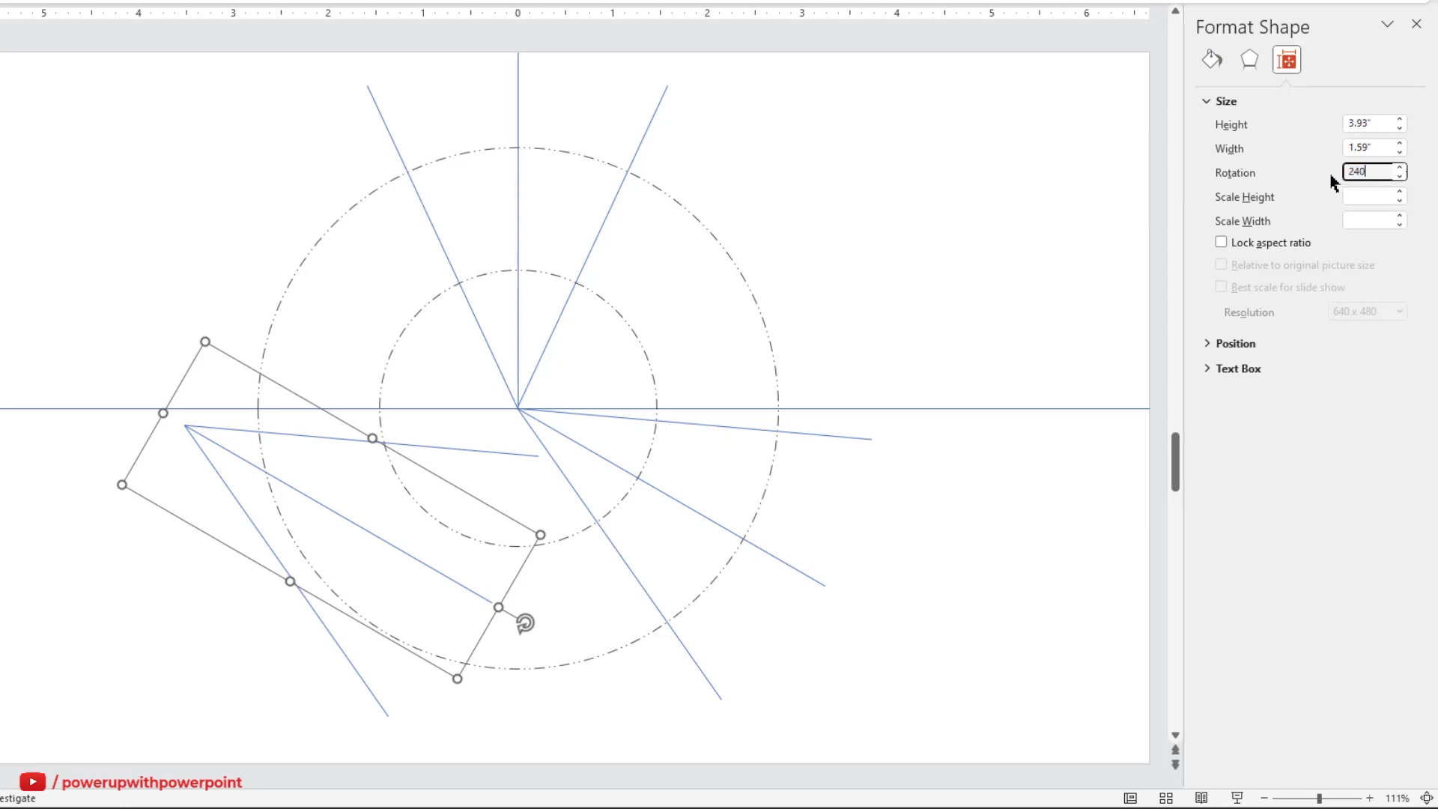
{"action": "key", "text": "Return"}
{"action": "left_click_drag", "start_coordinate": [462, 465], "coordinate": [464, 467]}
{"action": "left_click_drag", "start_coordinate": [623, 522], "coordinate": [641, 510]}
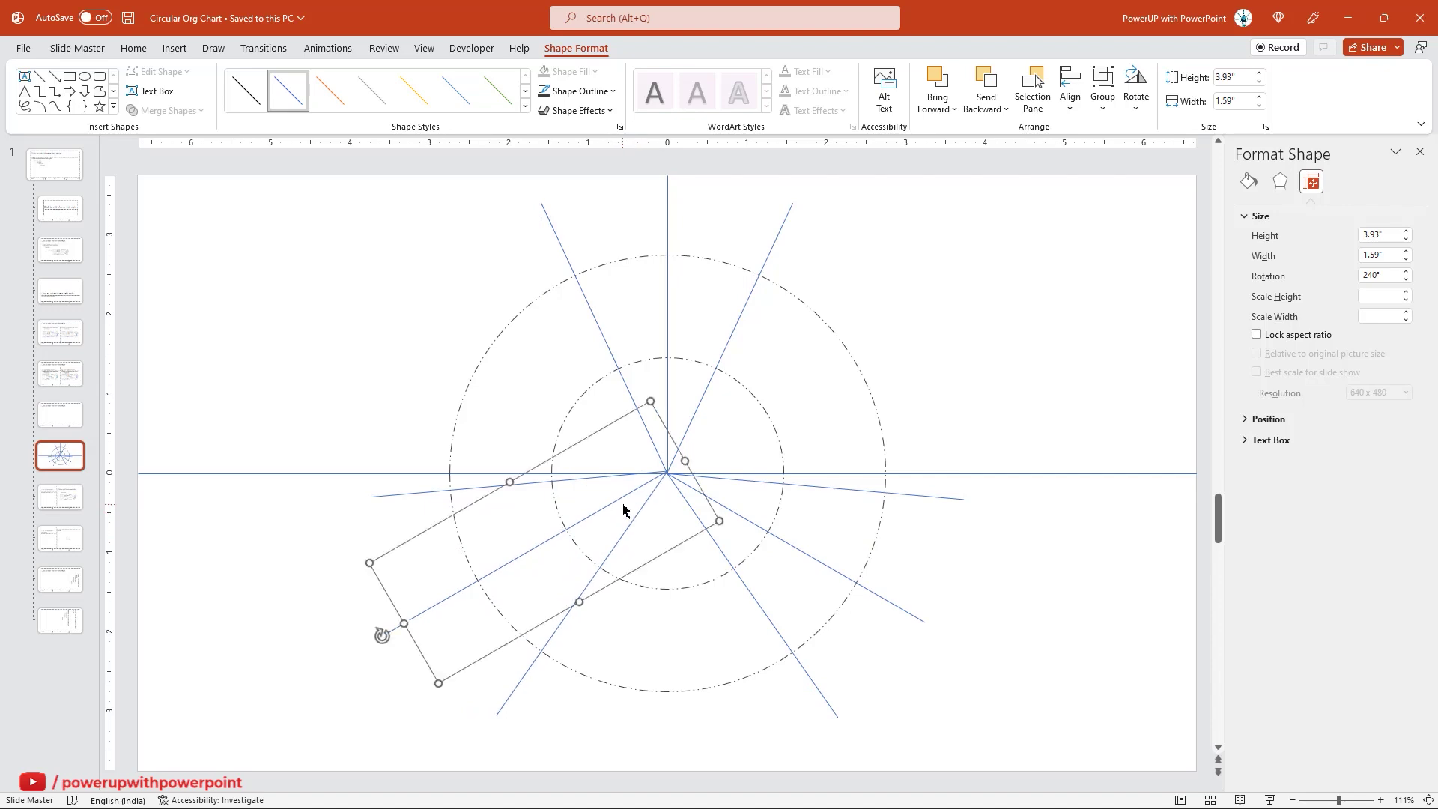
Step: Delete the stray thin grey leftover outline
{"action": "scroll", "coordinate": [665, 508], "scroll_direction": "up", "scroll_amount": 15}
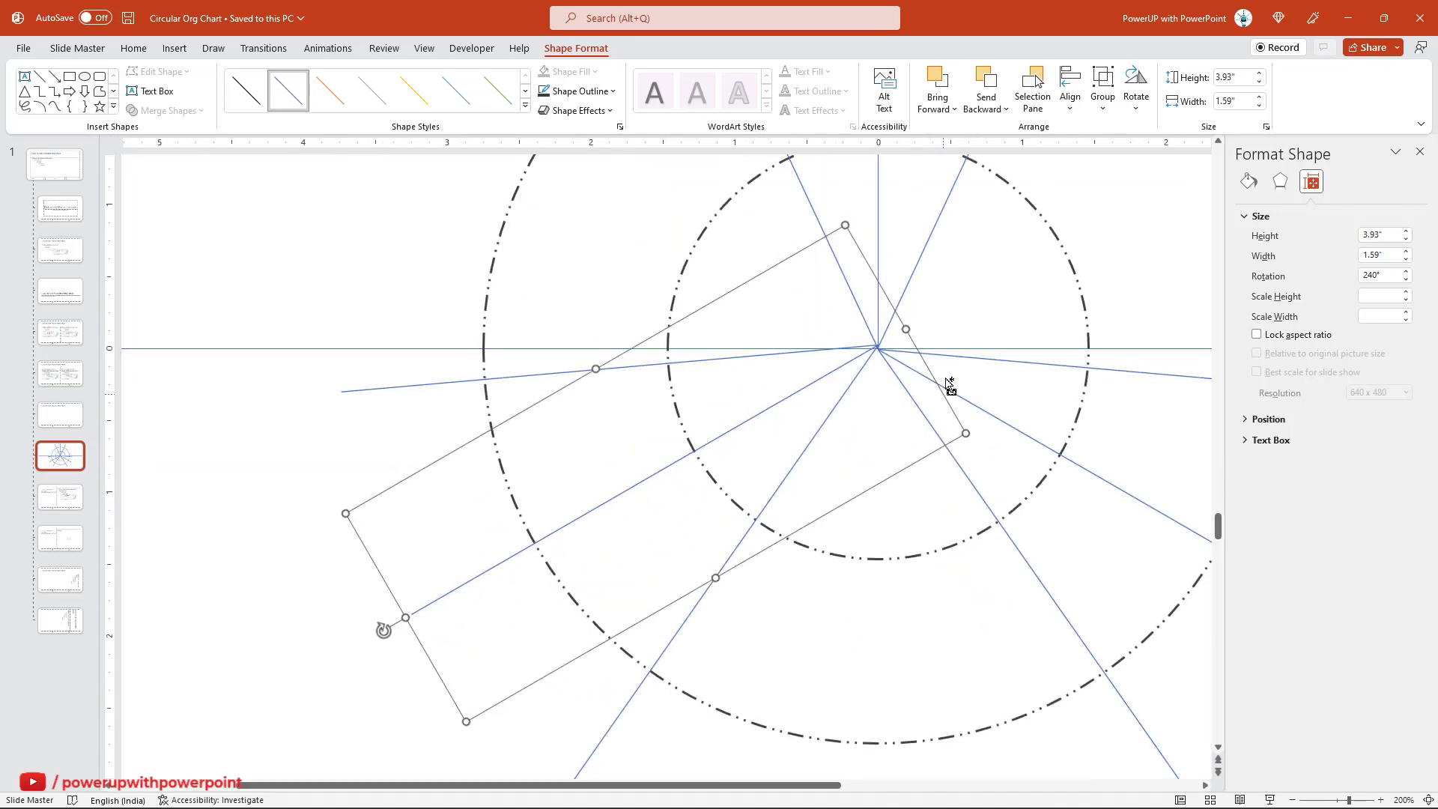
{"action": "left_click_drag", "start_coordinate": [734, 785], "coordinate": [779, 785]}
{"action": "scroll", "coordinate": [888, 412], "scroll_direction": "up", "scroll_amount": 1}
{"action": "scroll", "coordinate": [887, 412], "scroll_direction": "up", "scroll_amount": 1}
{"action": "left_click", "coordinate": [809, 443]}
{"action": "left_click", "coordinate": [890, 557]}
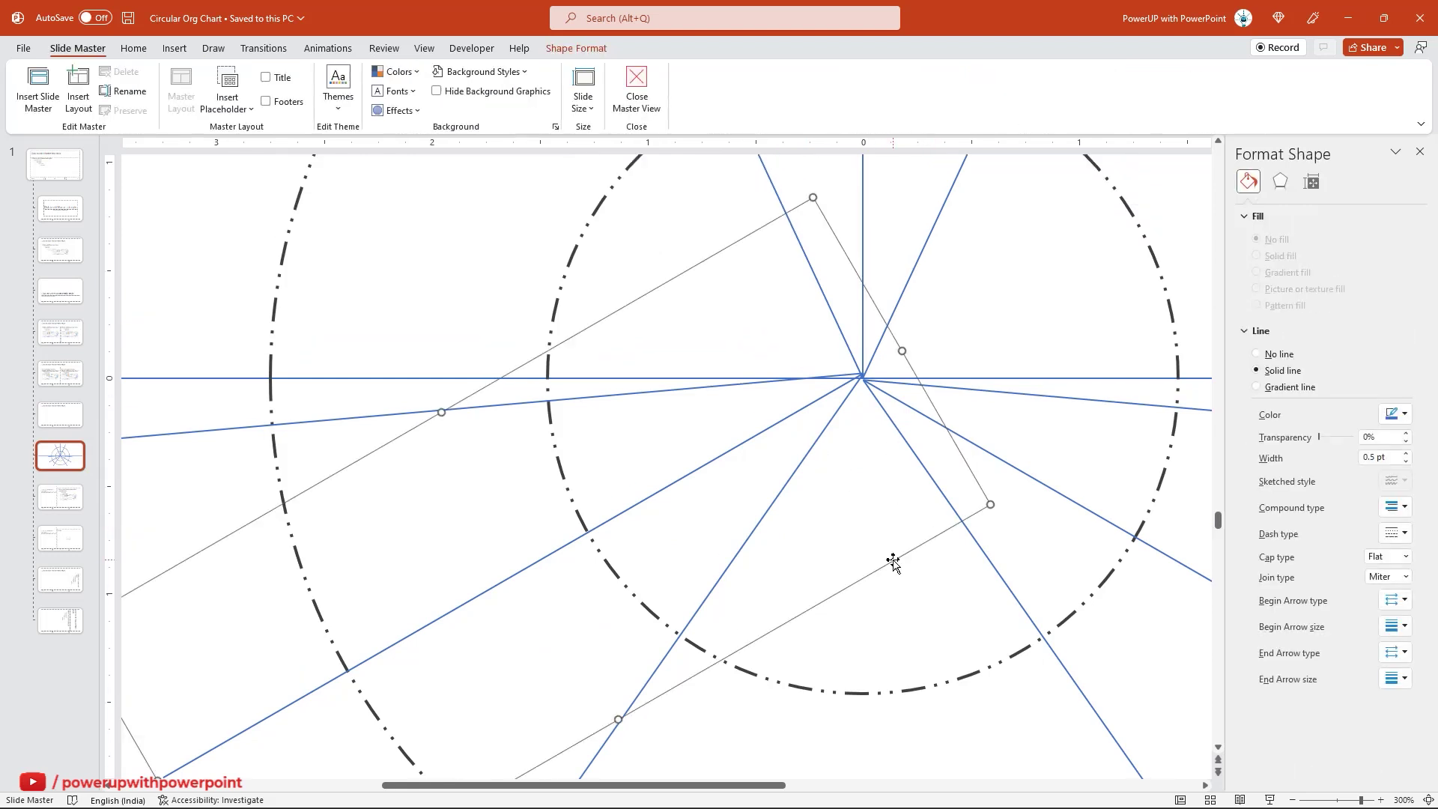
{"action": "left_click_drag", "start_coordinate": [891, 557], "coordinate": [928, 620]}
{"action": "scroll", "coordinate": [861, 581], "scroll_direction": "down", "scroll_amount": 10}
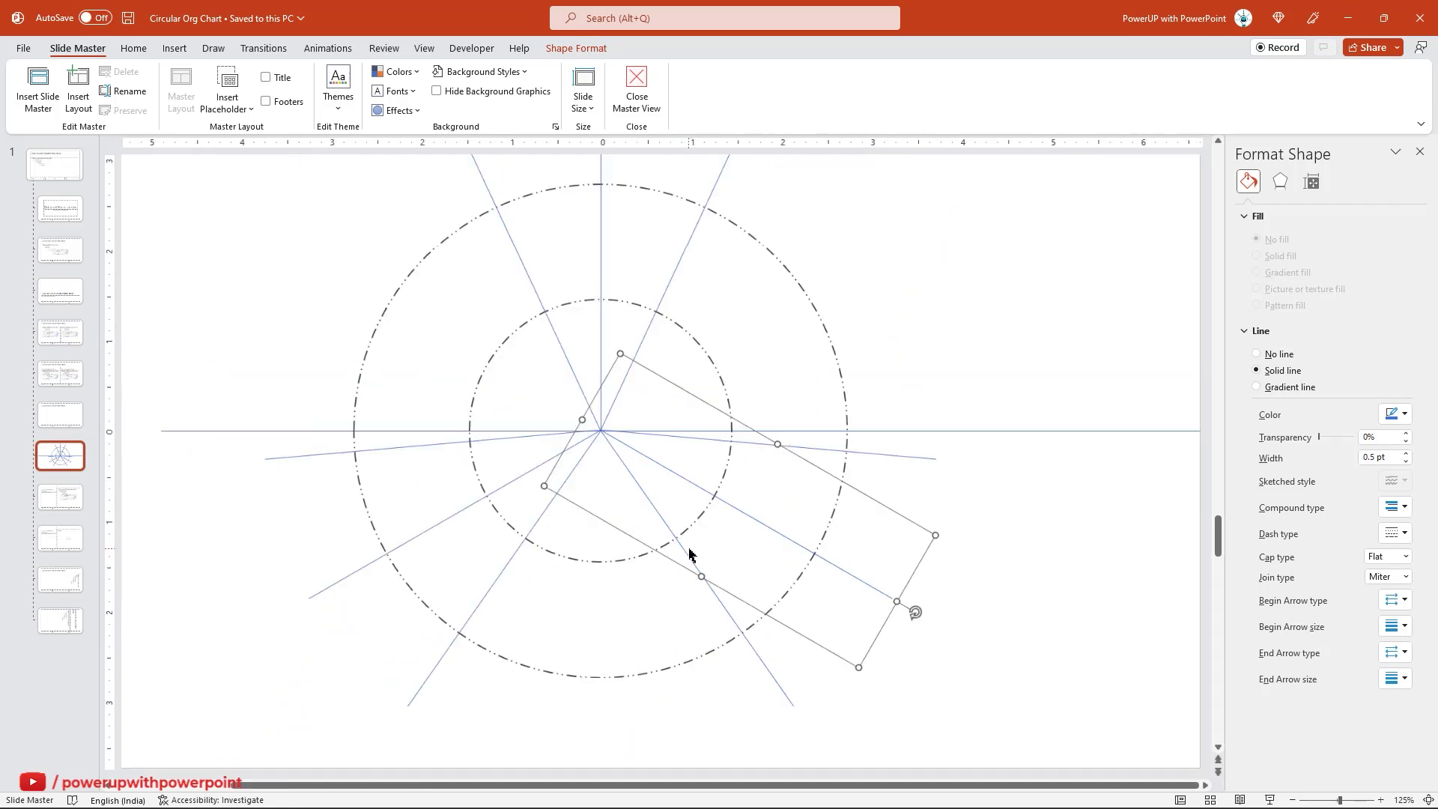
{"action": "scroll", "coordinate": [688, 553], "scroll_direction": "down", "scroll_amount": 1}
{"action": "key", "text": "Delete"}
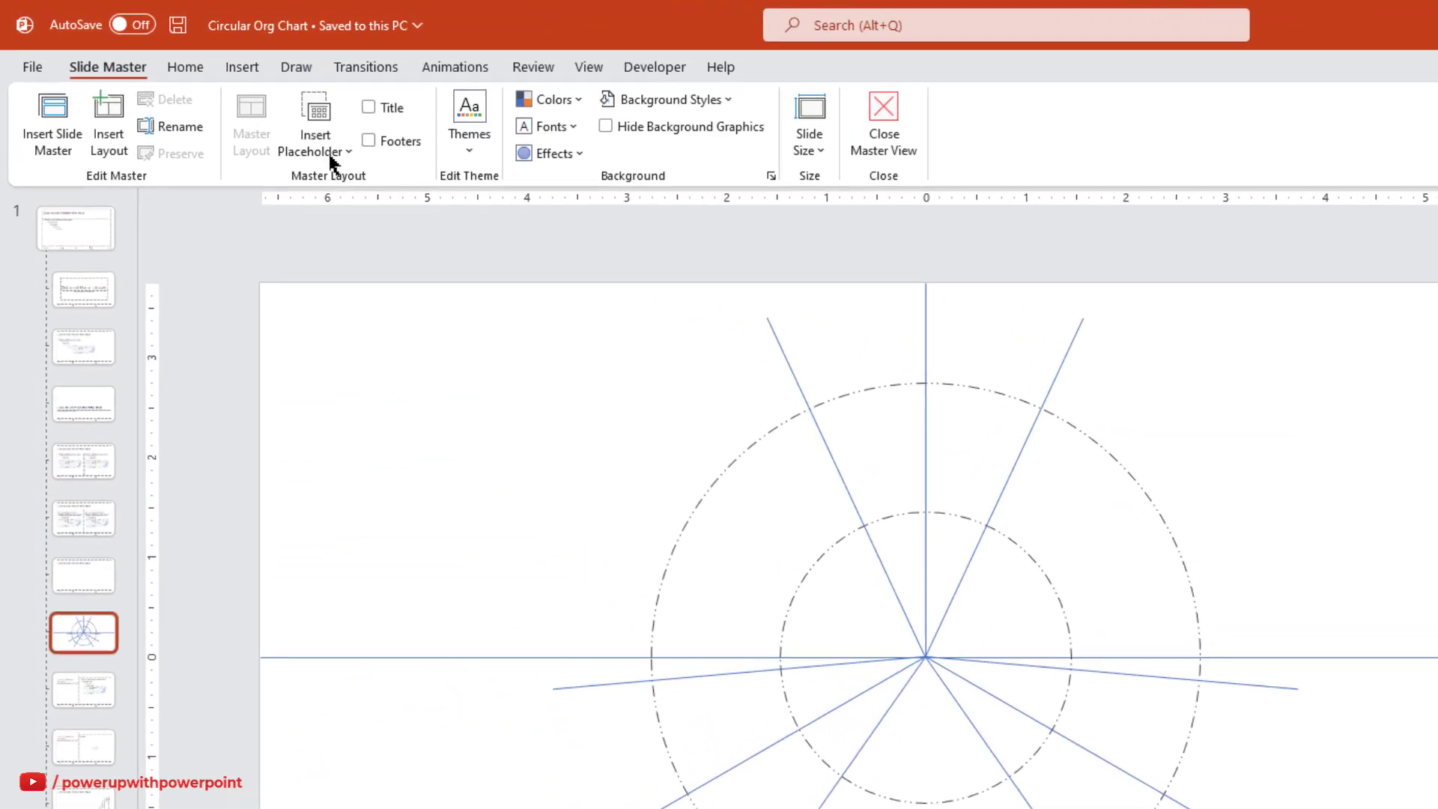
Step: Insert a Picture placeholder centred horizontally and vertically on the slide
{"action": "left_click", "coordinate": [237, 109]}
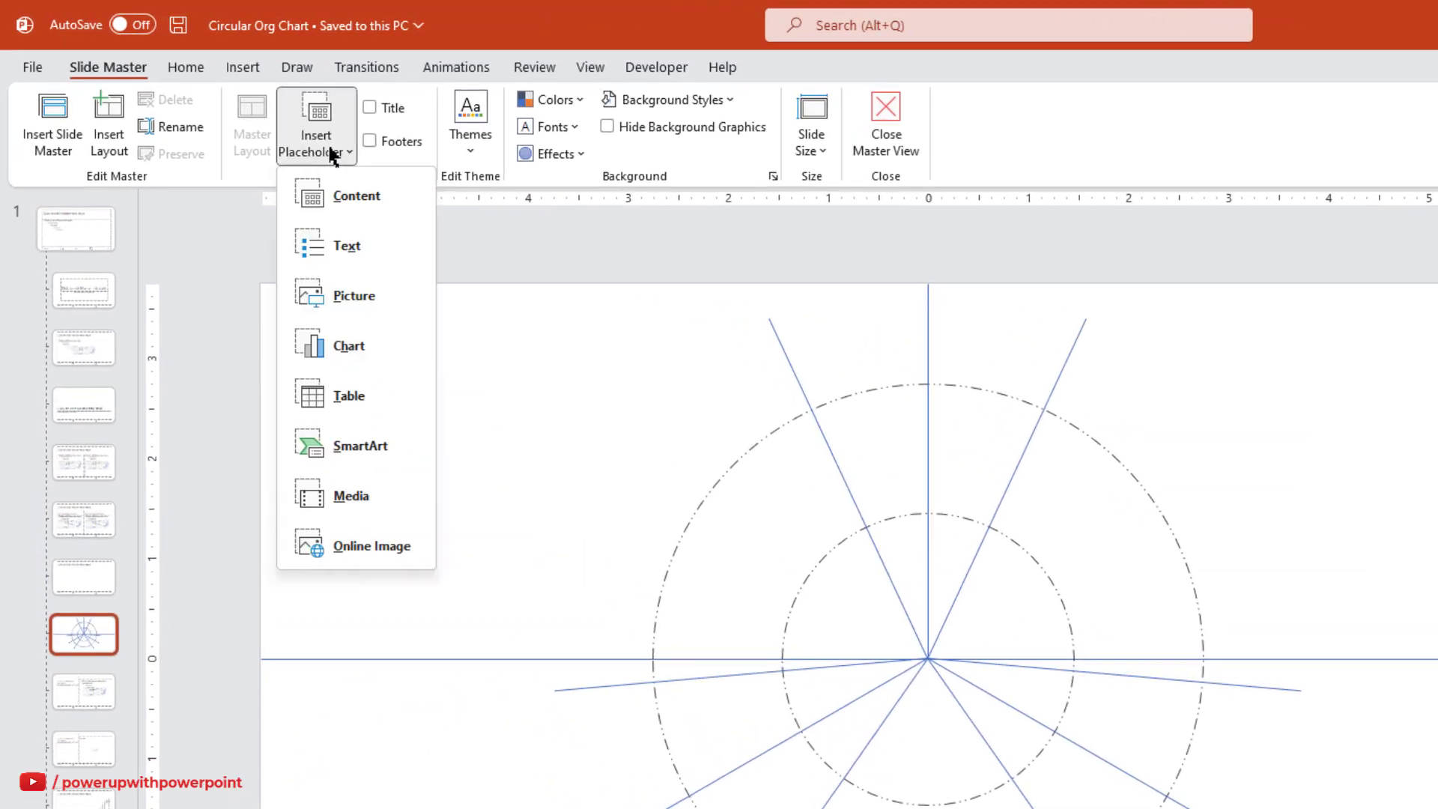
{"action": "left_click", "coordinate": [345, 300]}
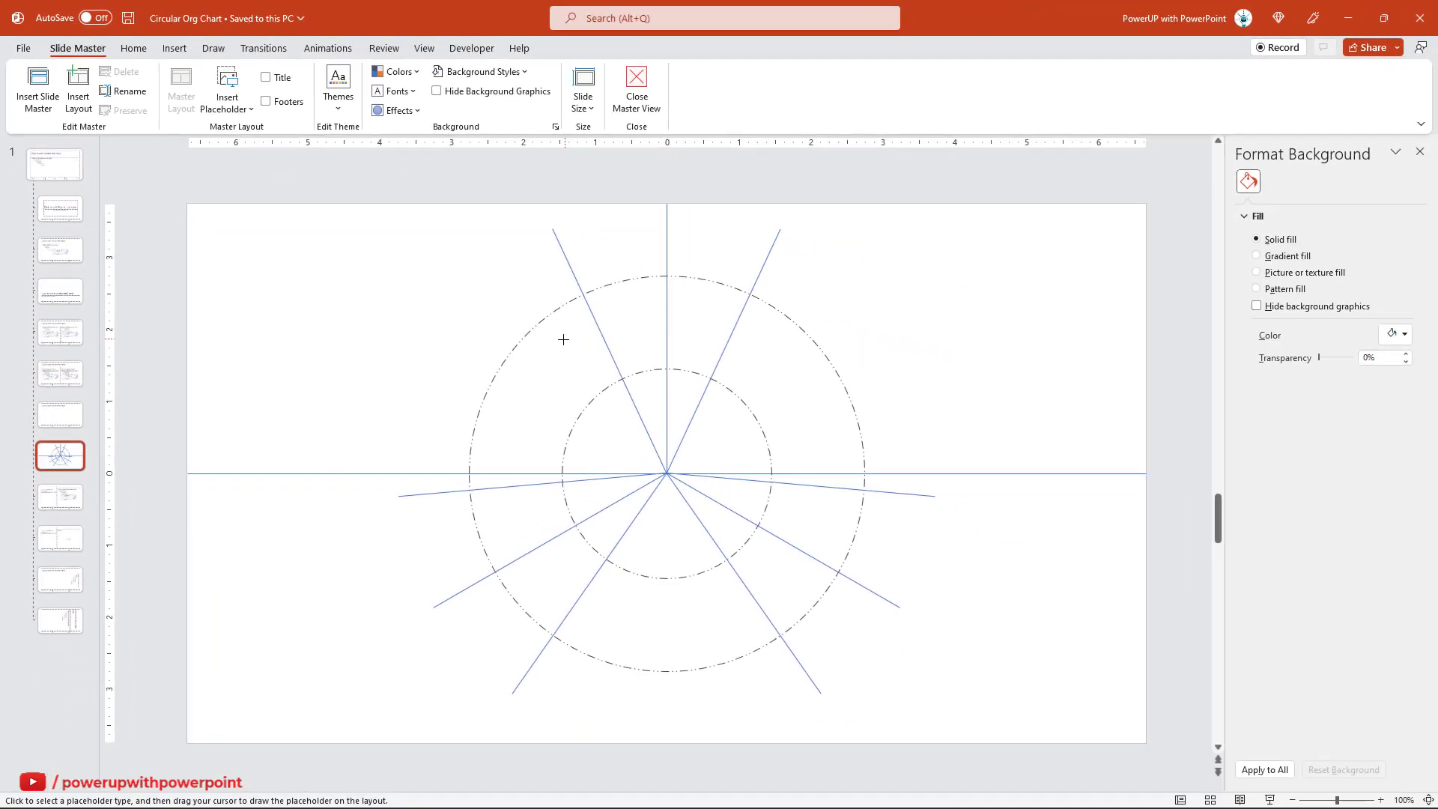
{"action": "left_click_drag", "start_coordinate": [561, 339], "coordinate": [749, 580]}
{"action": "left_click_drag", "start_coordinate": [799, 426], "coordinate": [784, 433]}
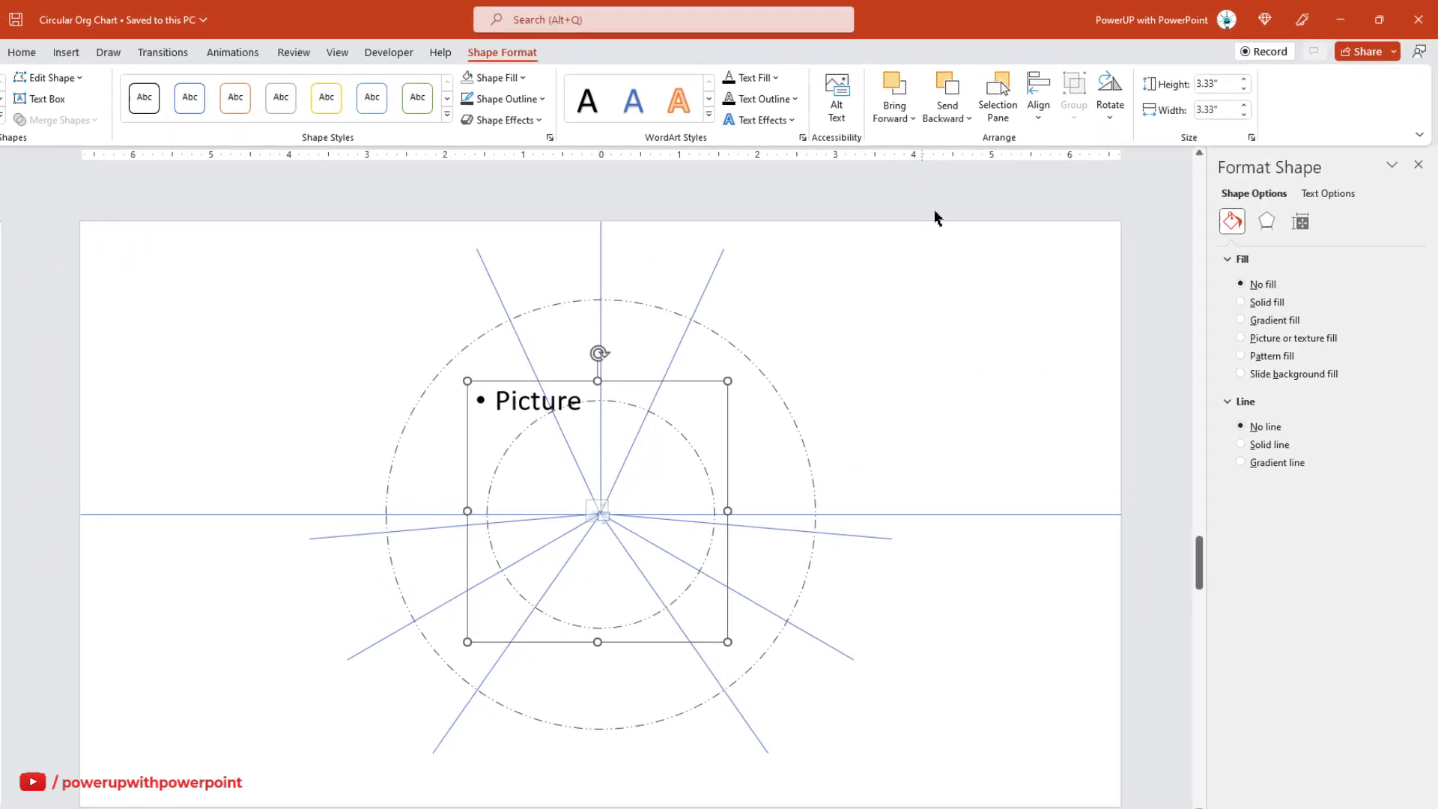
{"action": "left_click", "coordinate": [1069, 90]}
{"action": "left_click", "coordinate": [969, 200]}
{"action": "left_click", "coordinate": [952, 142]}
{"action": "left_click", "coordinate": [966, 287]}
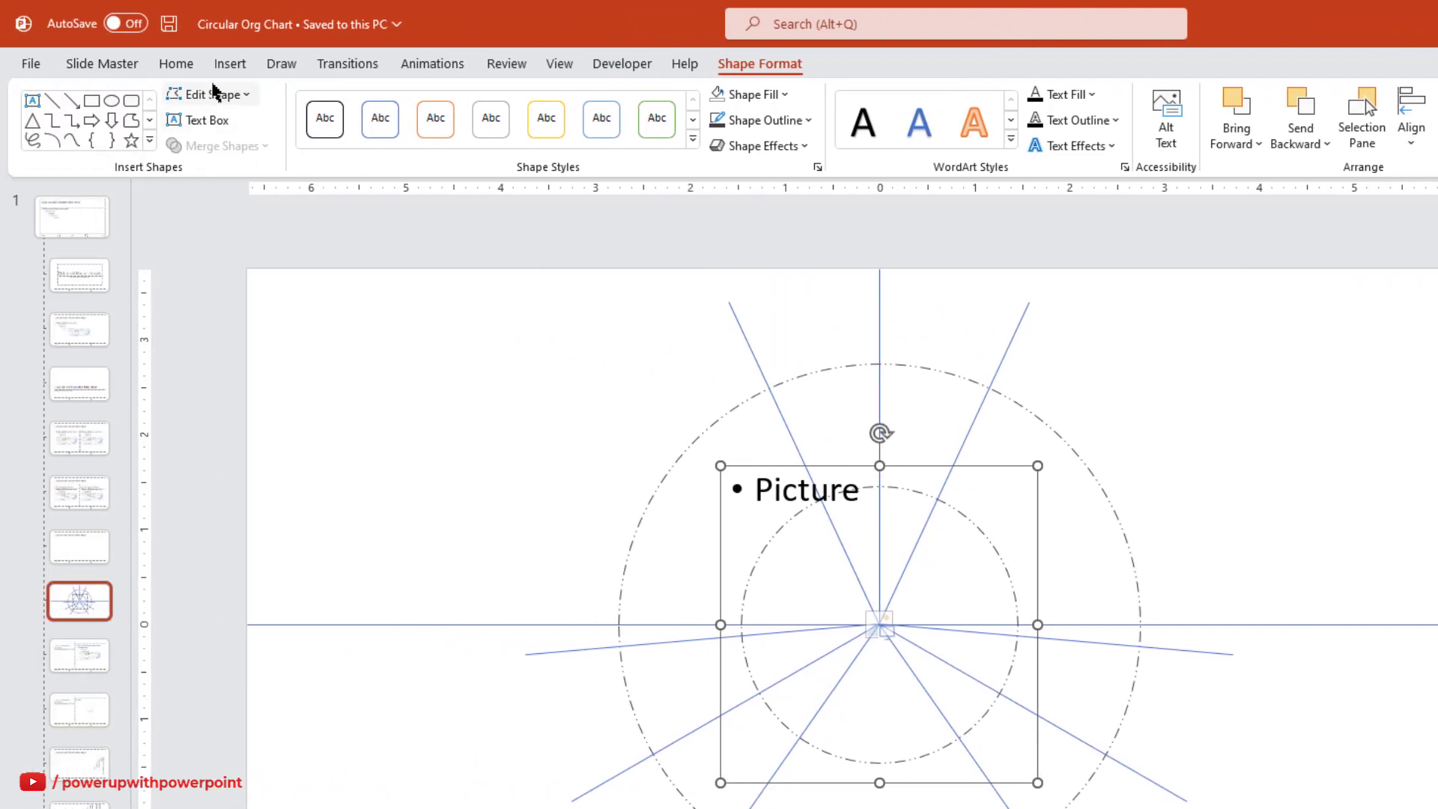
Step: Draw a circle at the centre and intersect it with the placeholder to make it circular
{"action": "left_click", "coordinate": [217, 71]}
{"action": "left_click", "coordinate": [372, 135]}
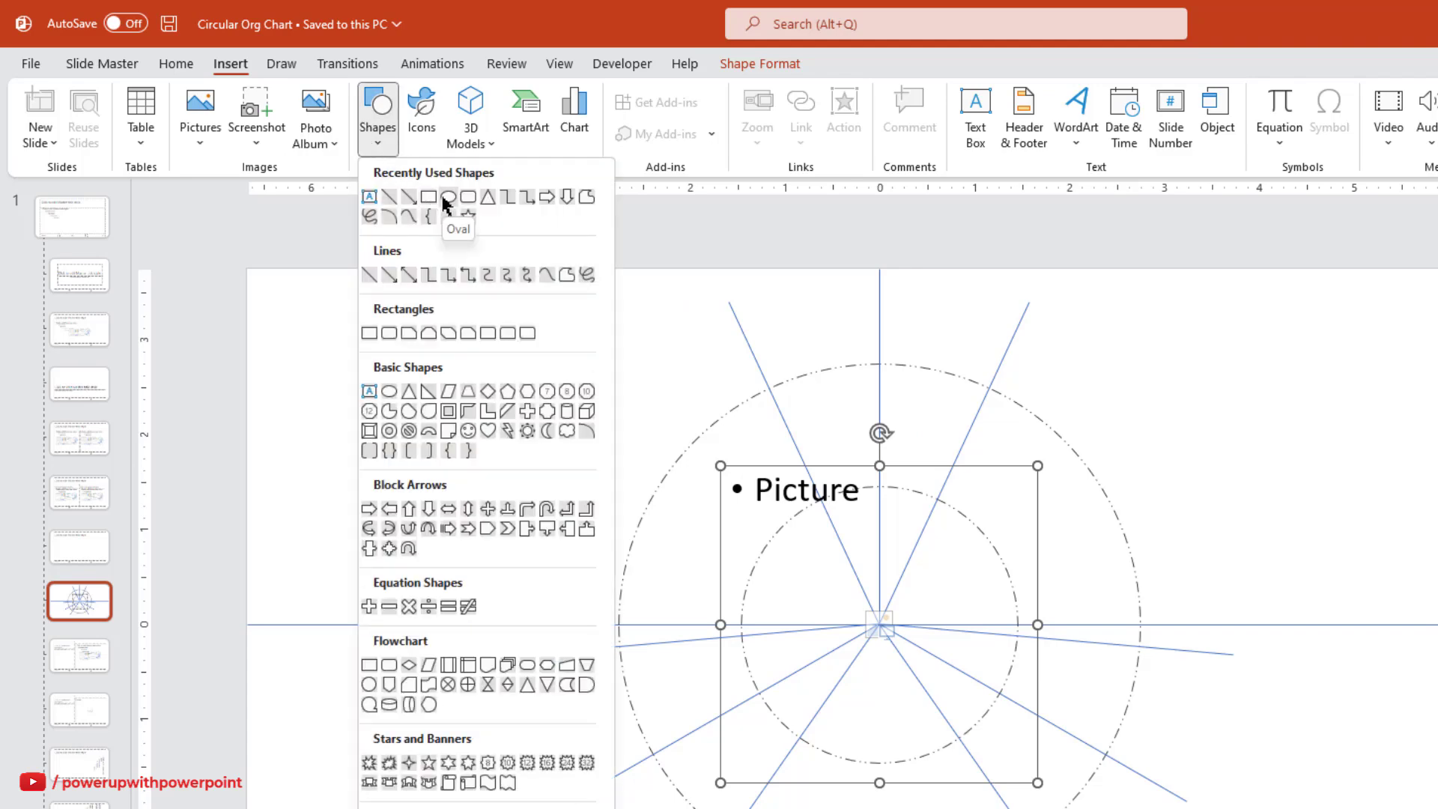
{"action": "left_click", "coordinate": [446, 198]}
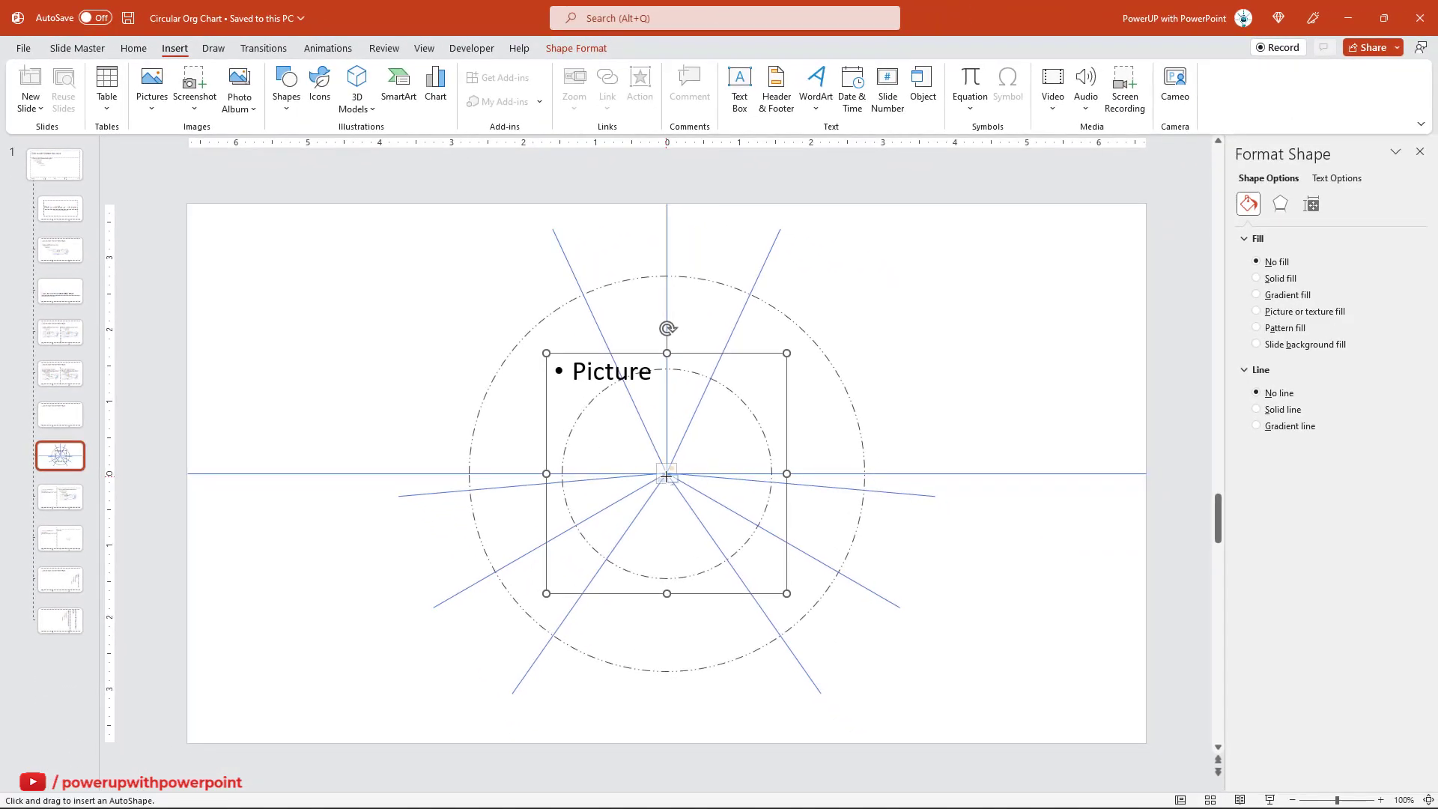
{"action": "left_click_drag", "start_coordinate": [666, 475], "coordinate": [708, 528]}
{"action": "left_click", "coordinate": [786, 410]}
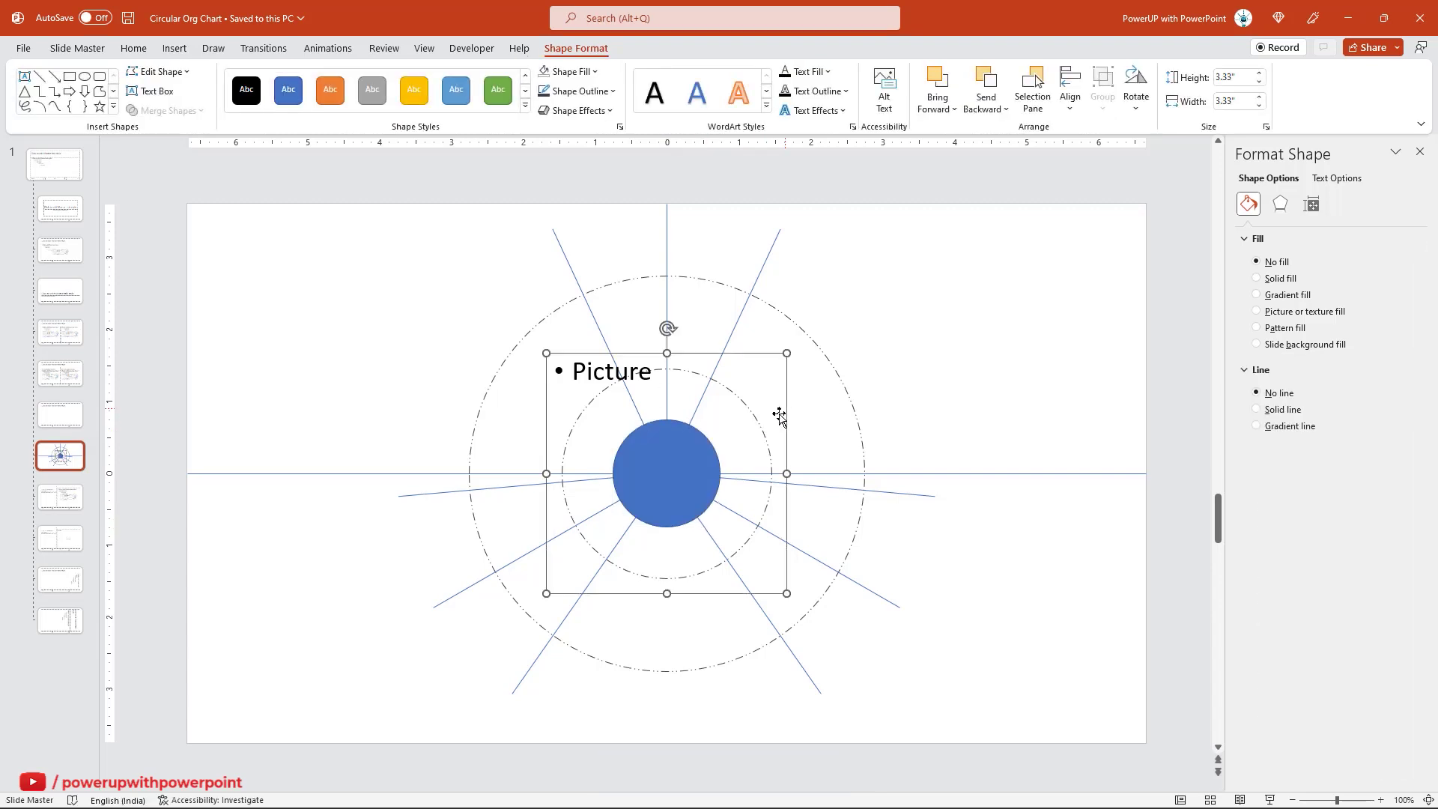
{"action": "left_click", "coordinate": [682, 474], "text": "shift"}
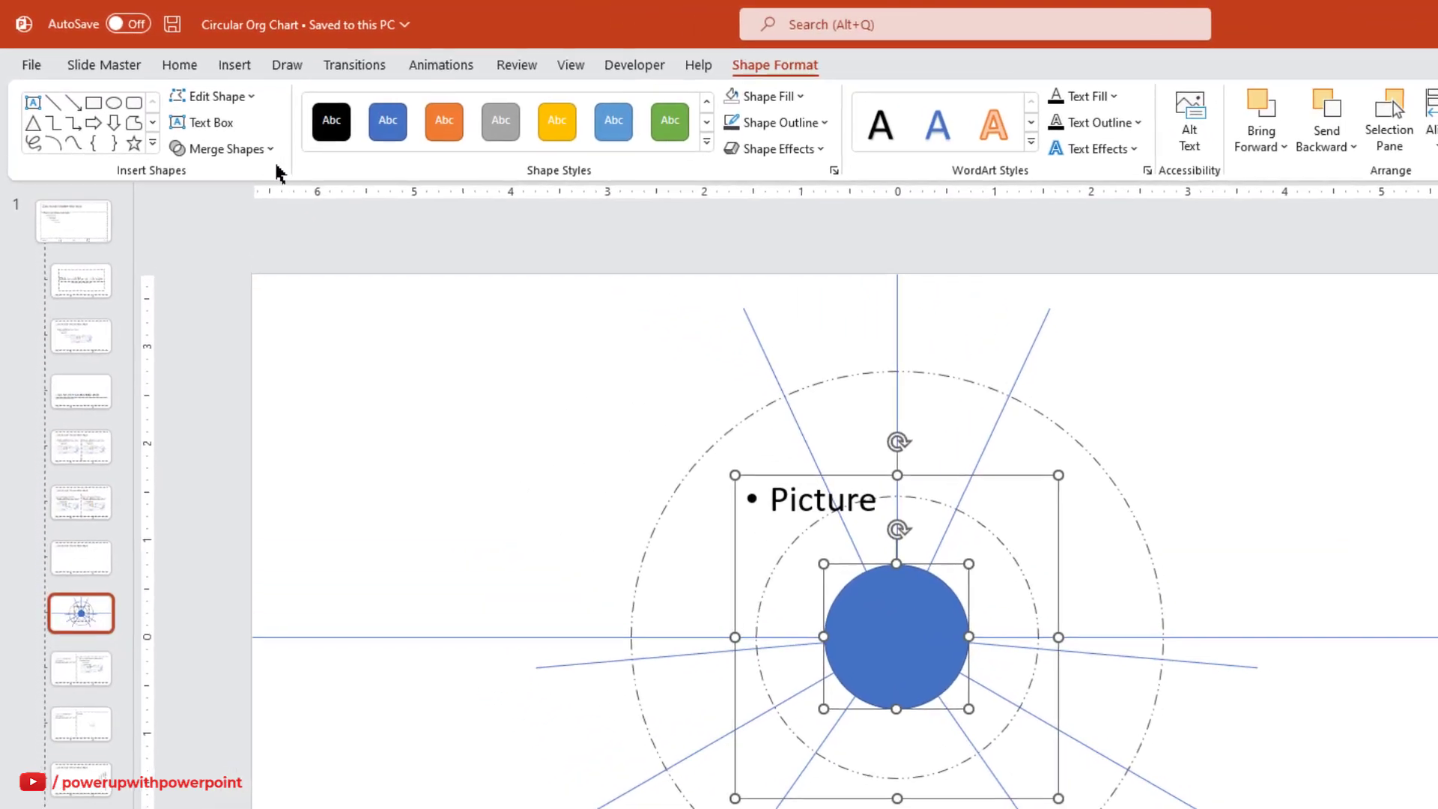
{"action": "left_click", "coordinate": [196, 110]}
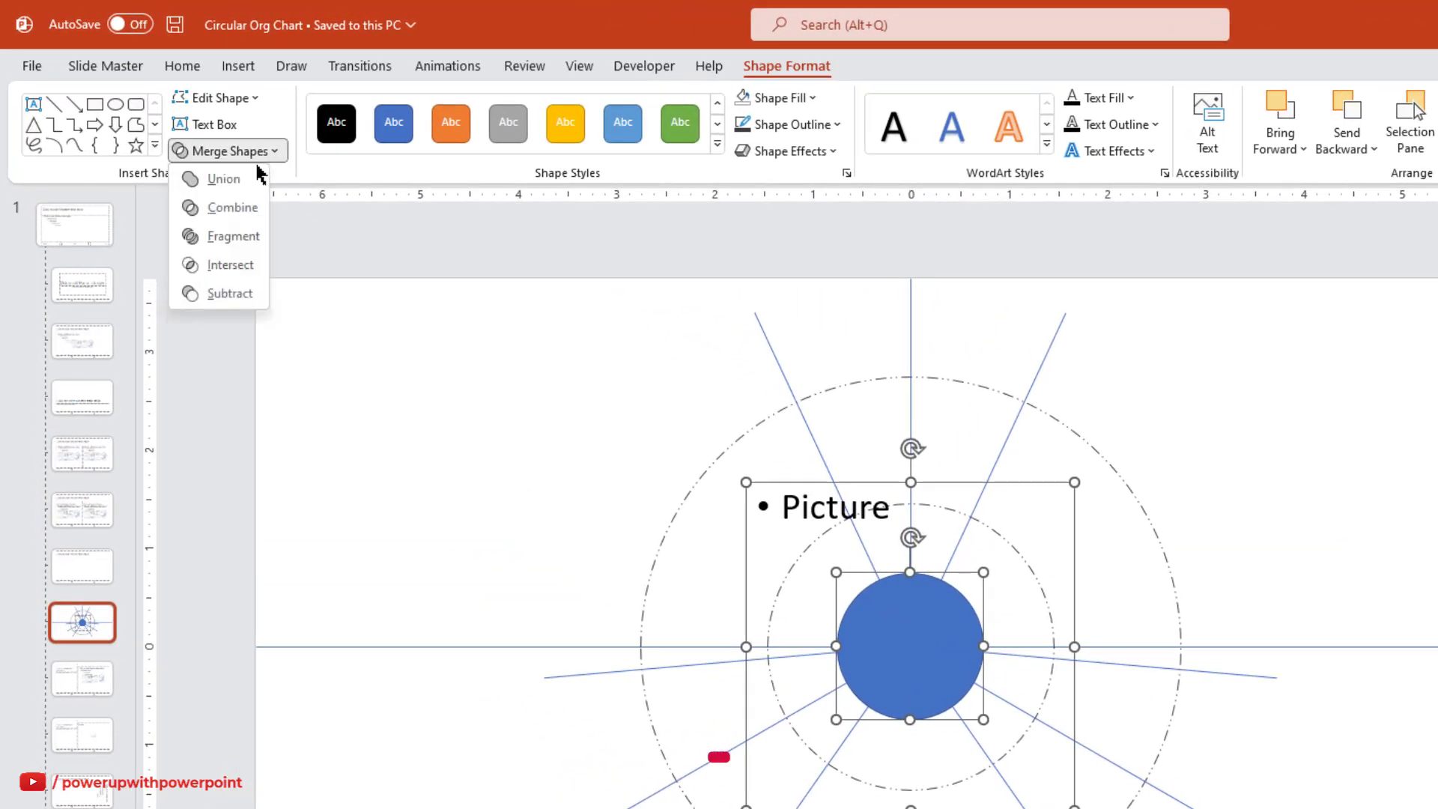
{"action": "left_click", "coordinate": [224, 265]}
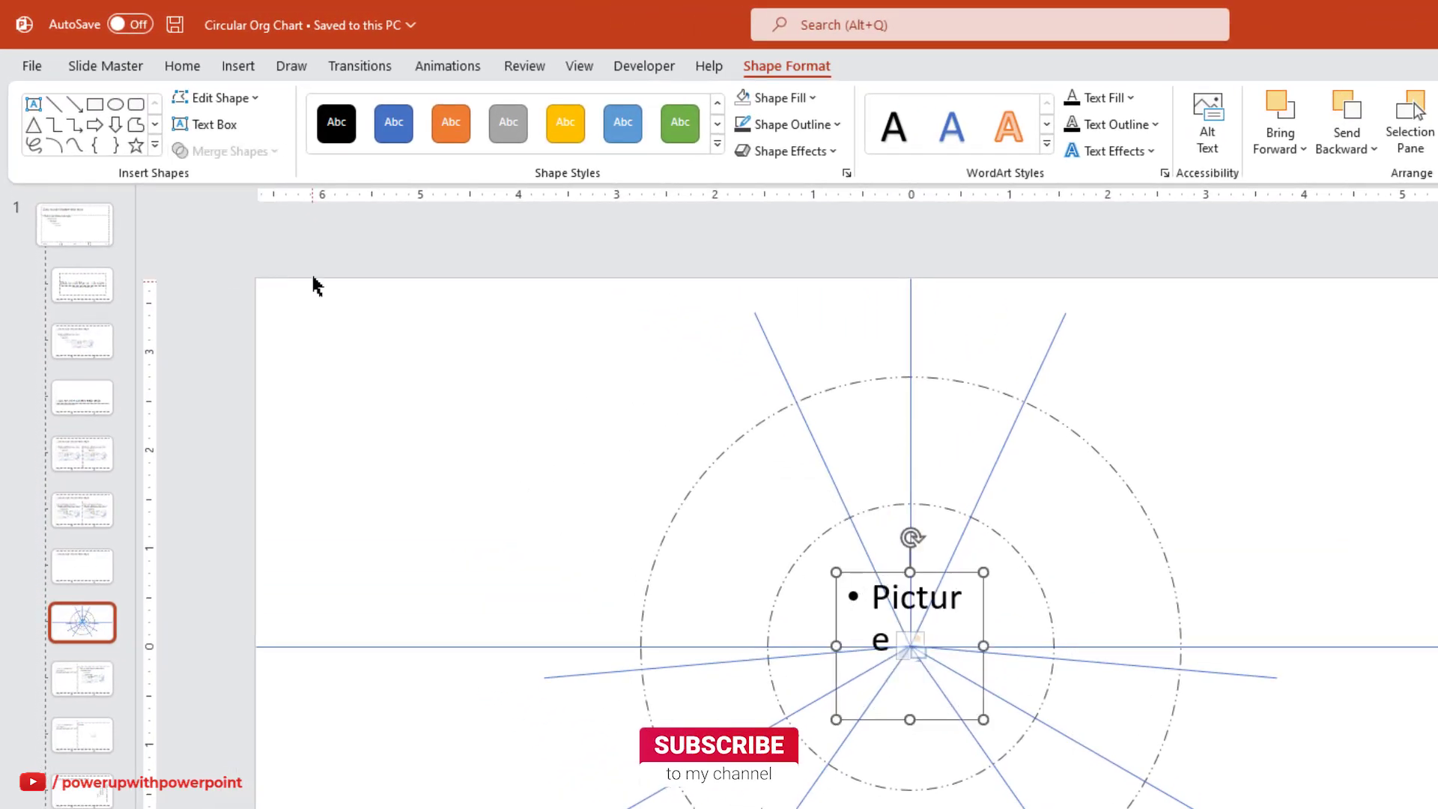
Step: Decrease the placeholder's prompt font size and give it a dark-grey outline
{"action": "left_click", "coordinate": [183, 66]}
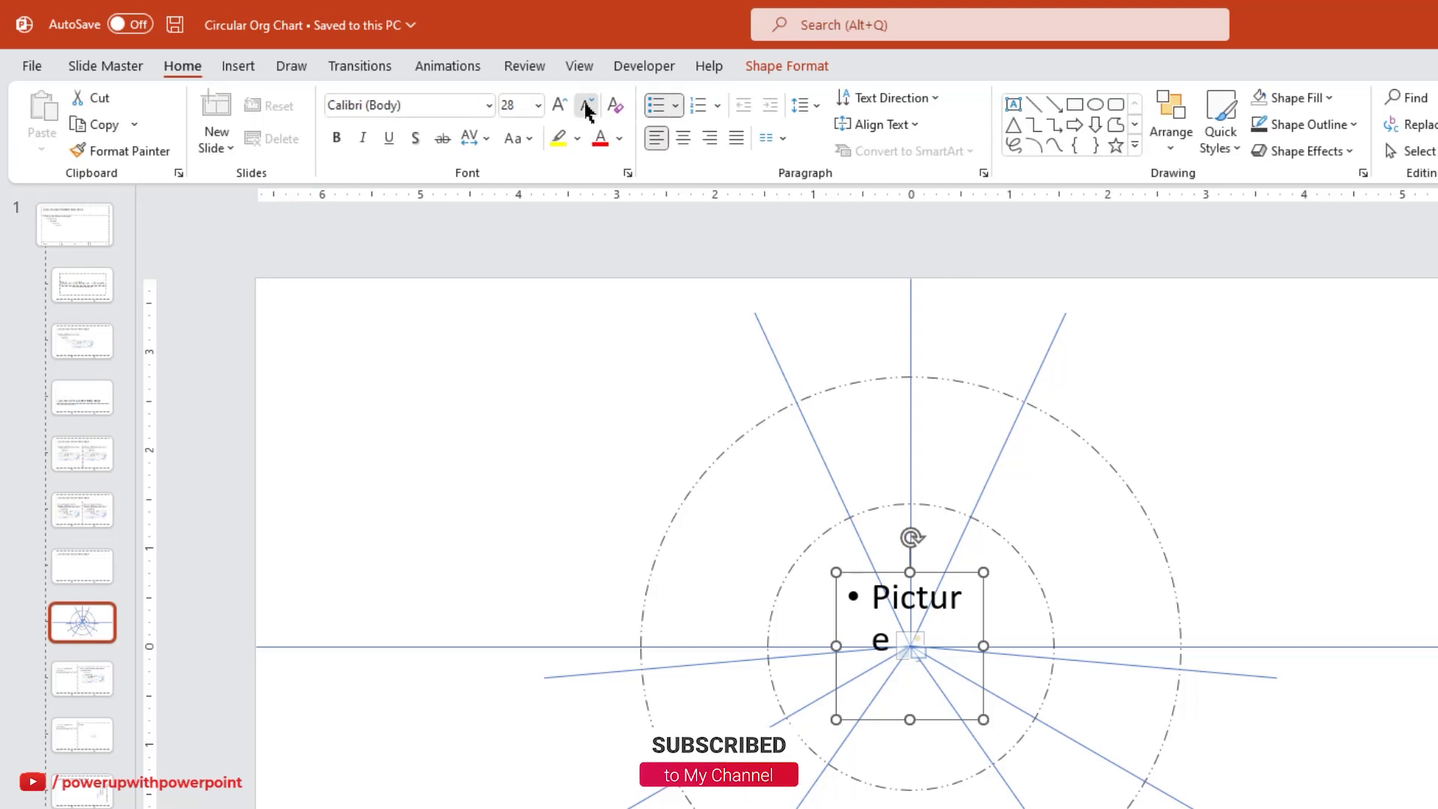
{"action": "left_click", "coordinate": [587, 111]}
{"action": "left_click", "coordinate": [774, 66]}
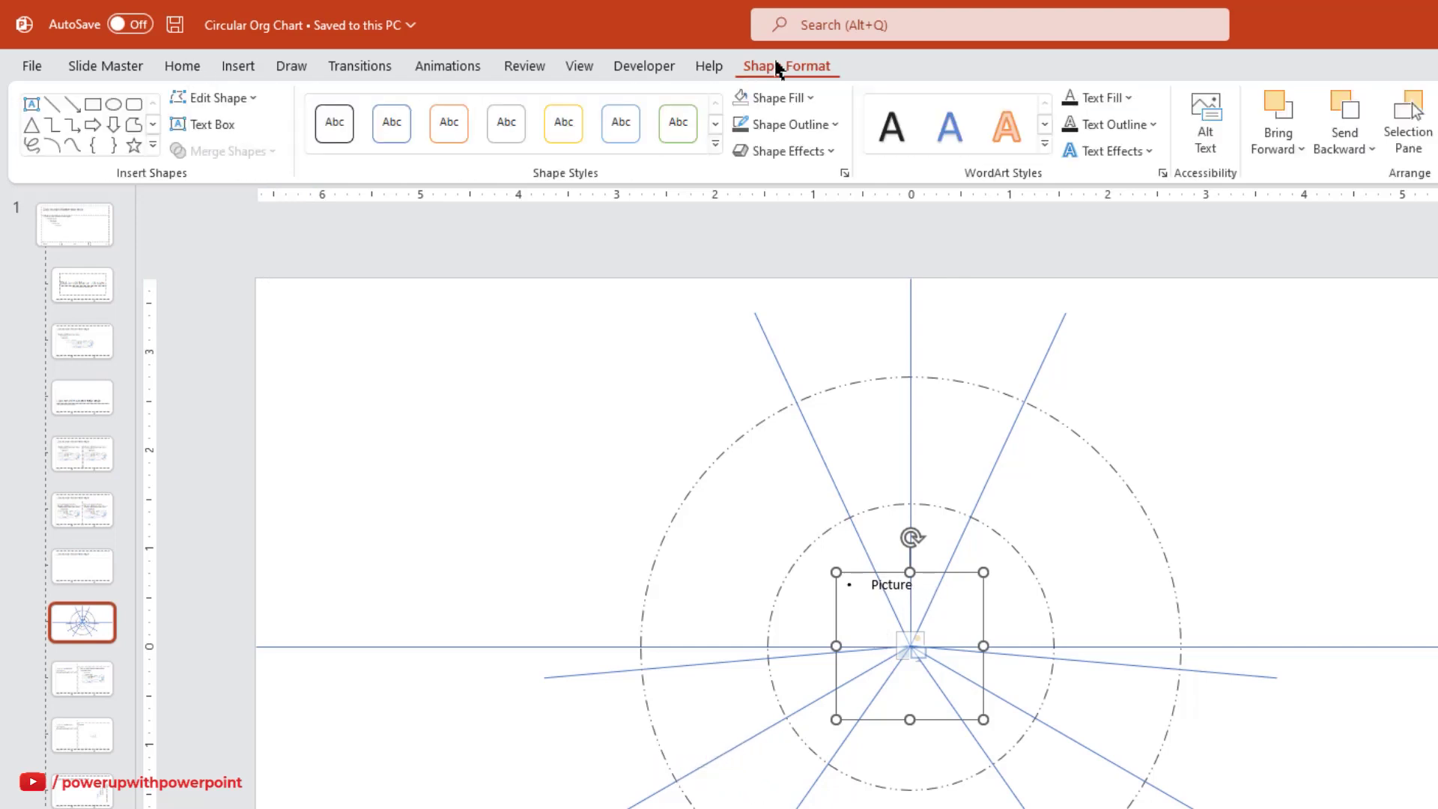
{"action": "left_click", "coordinate": [804, 126]}
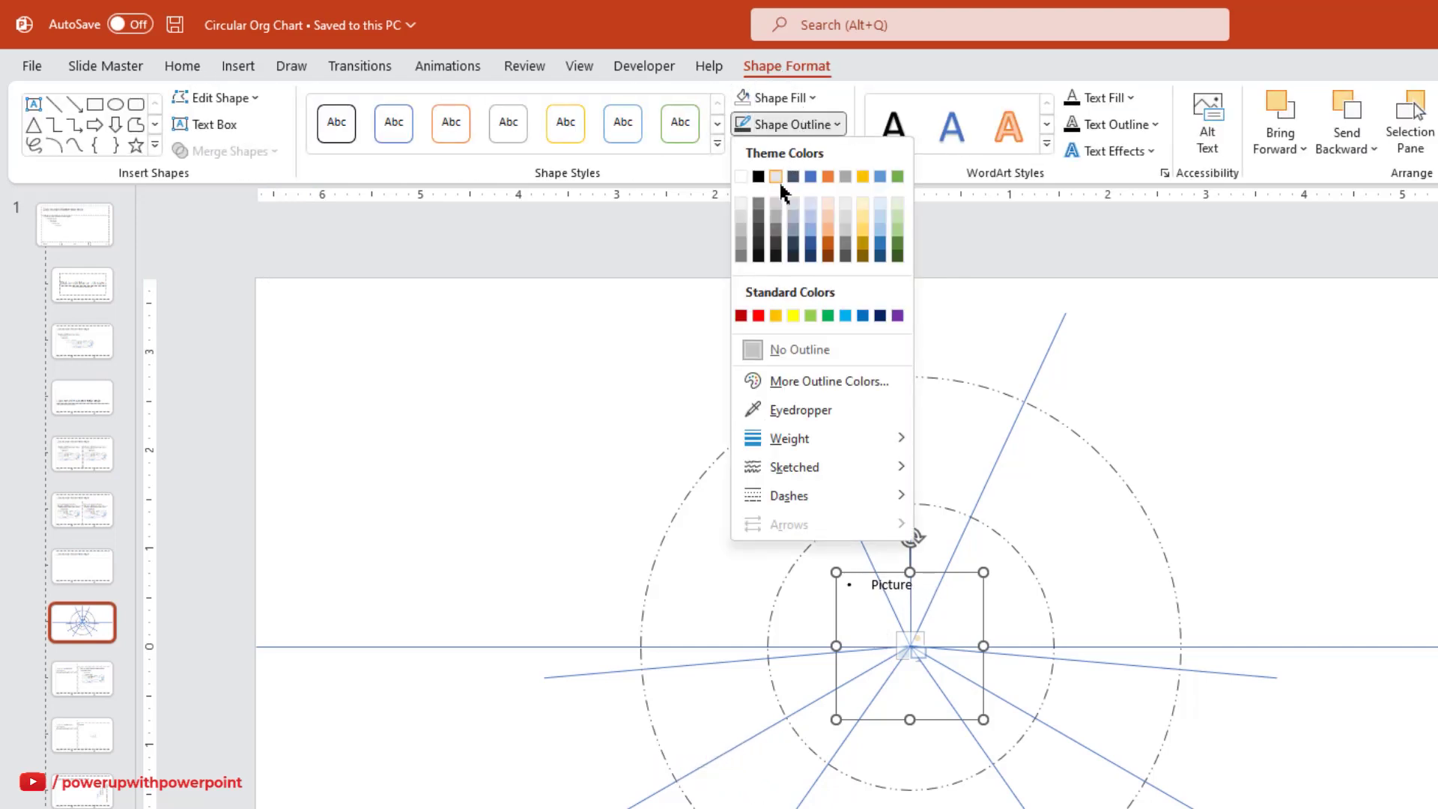
{"action": "left_click", "coordinate": [759, 247]}
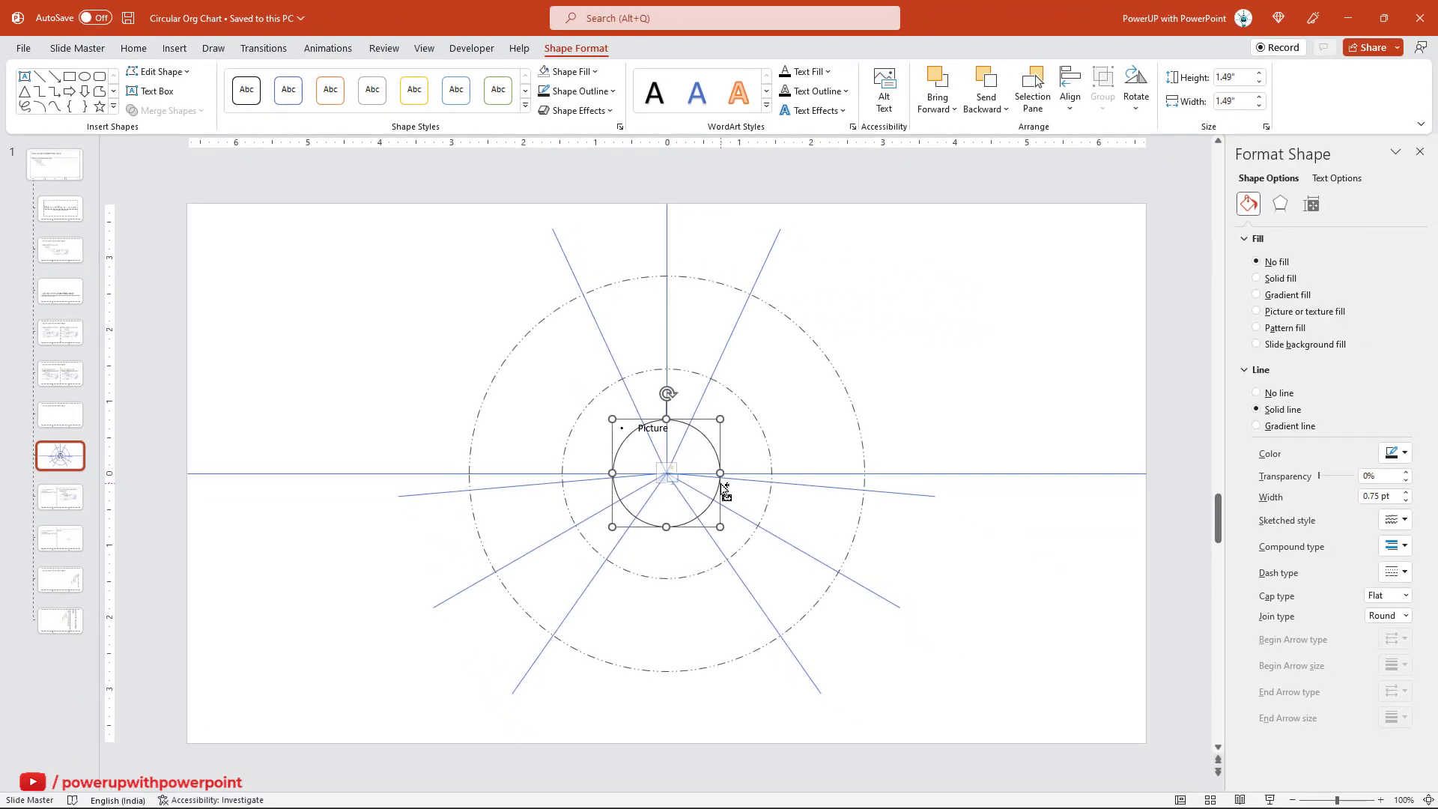
Step: Shrink the centre circle and place a 1" copy at the top of the inner ring
{"action": "scroll", "coordinate": [725, 490], "scroll_direction": "up", "scroll_amount": 5}
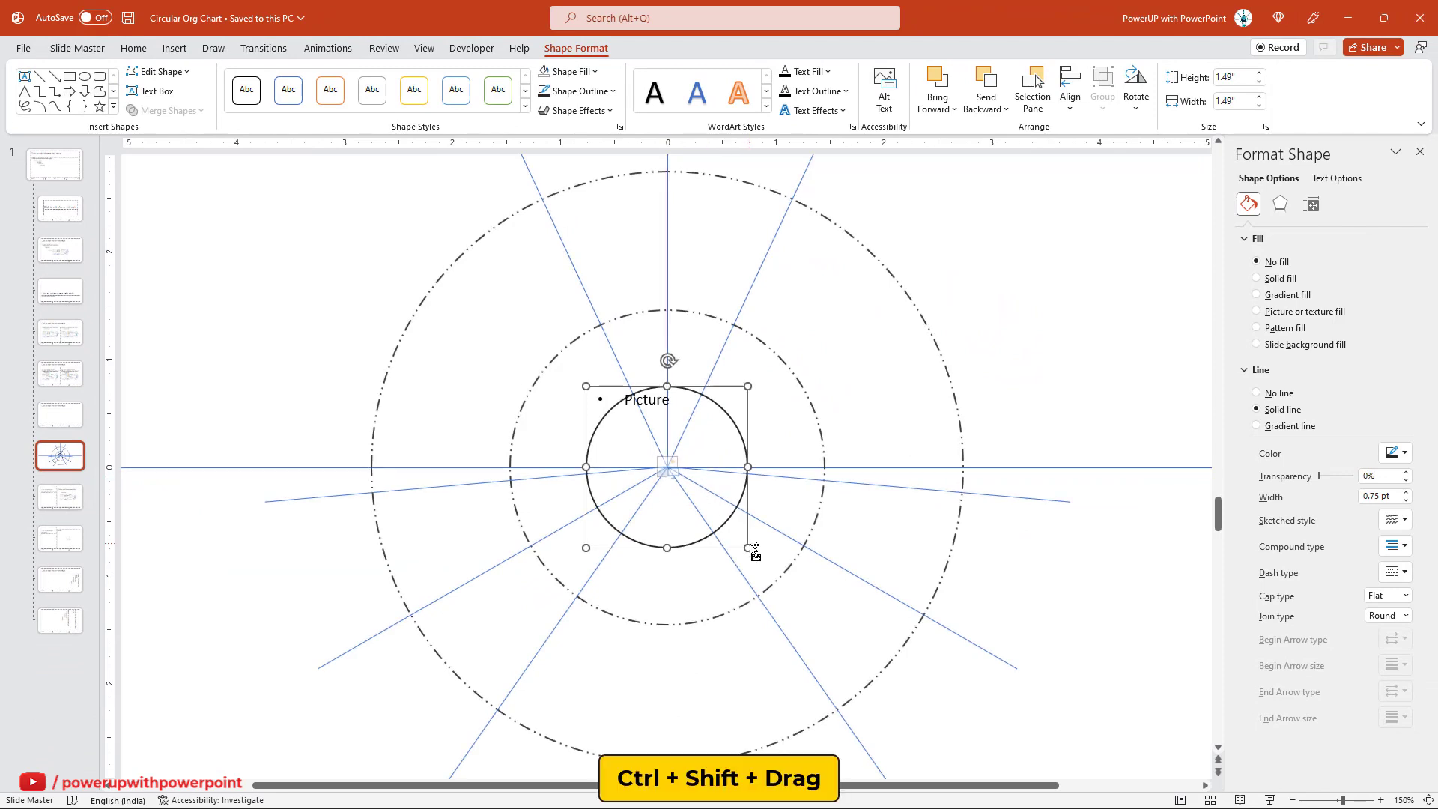
{"action": "left_click_drag", "start_coordinate": [747, 546], "coordinate": [732, 530]}
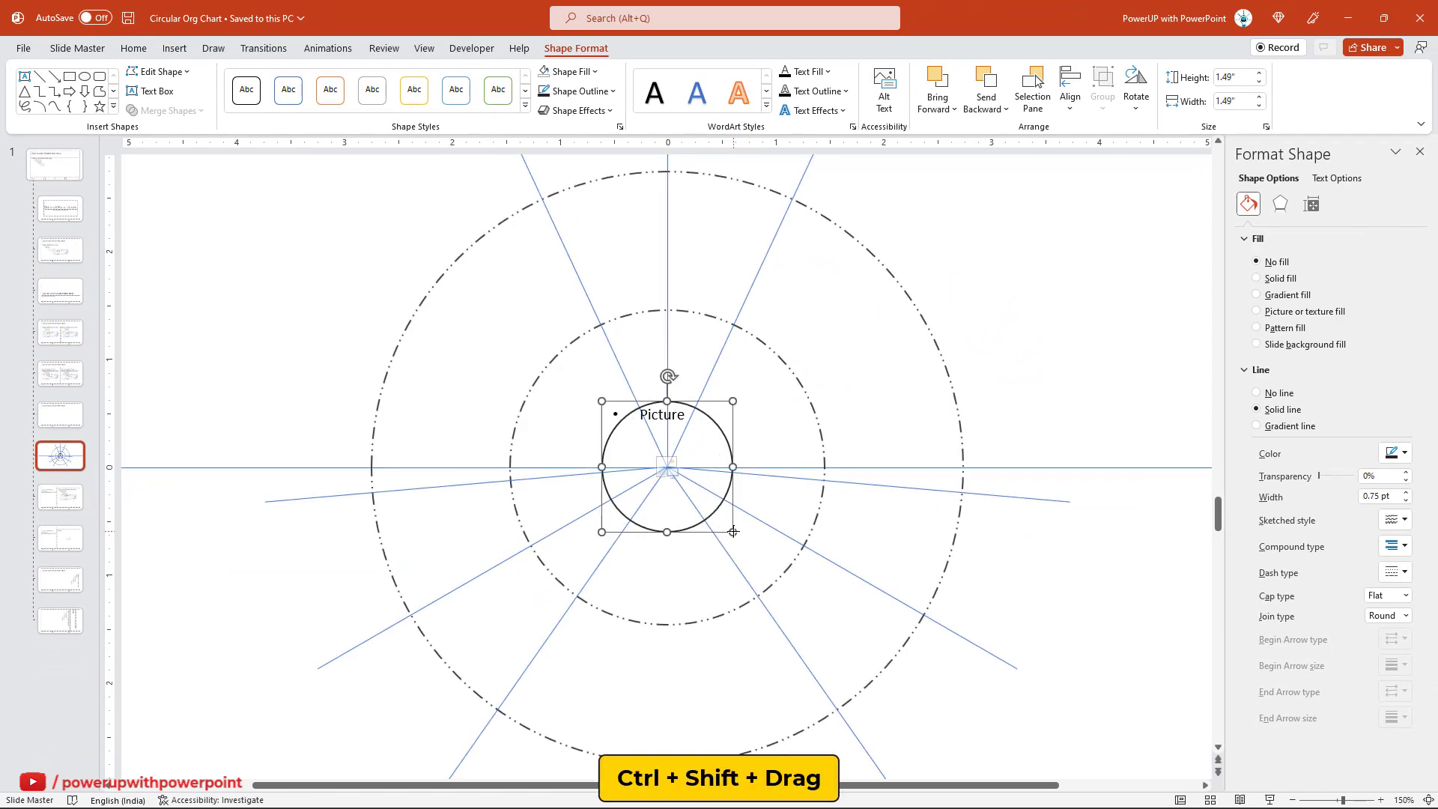
{"action": "left_click", "coordinate": [761, 508]}
{"action": "left_click", "coordinate": [730, 516]}
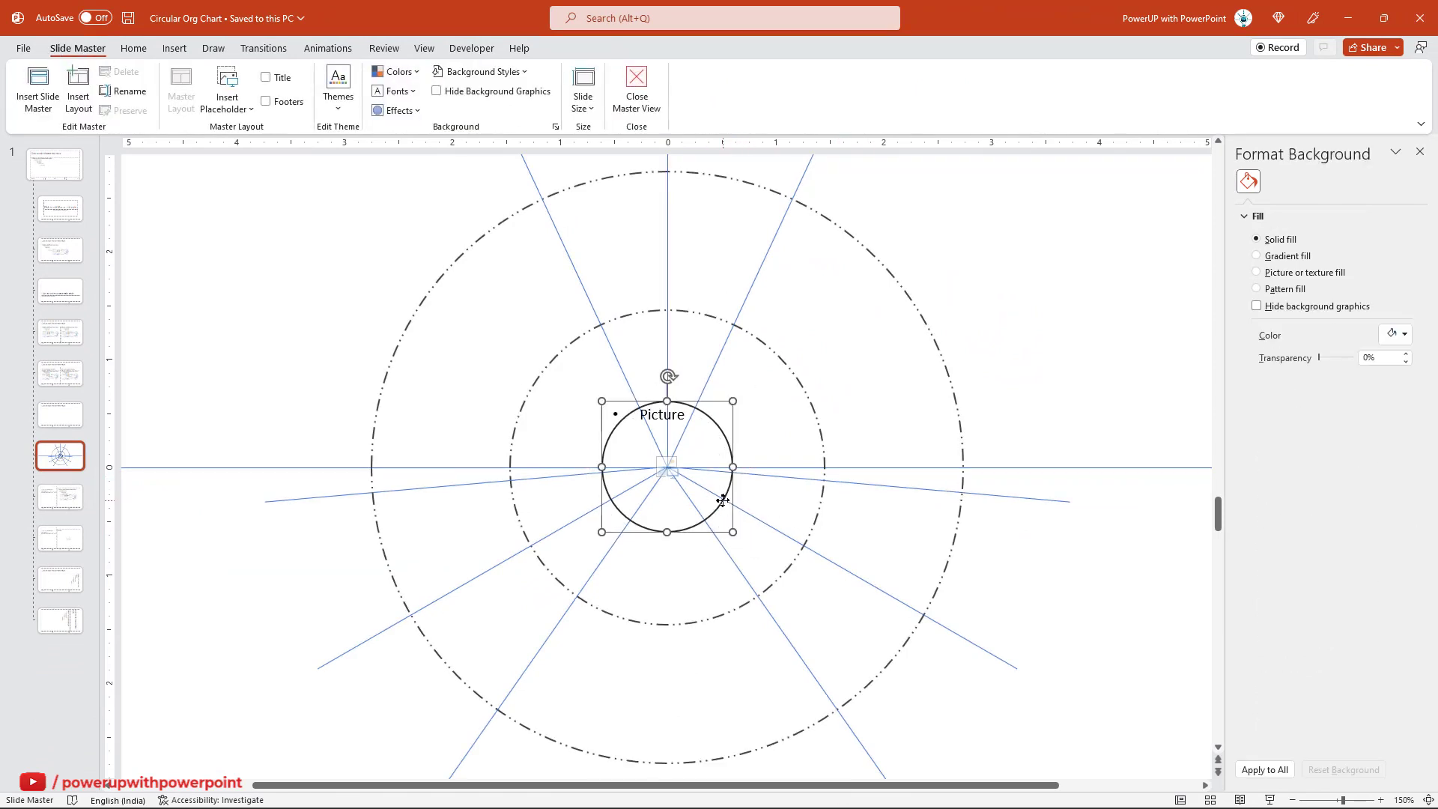
{"action": "key", "text": "ctrl+d"}
{"action": "left_click_drag", "start_coordinate": [730, 553], "coordinate": [713, 391]}
{"action": "left_click", "coordinate": [713, 382]}
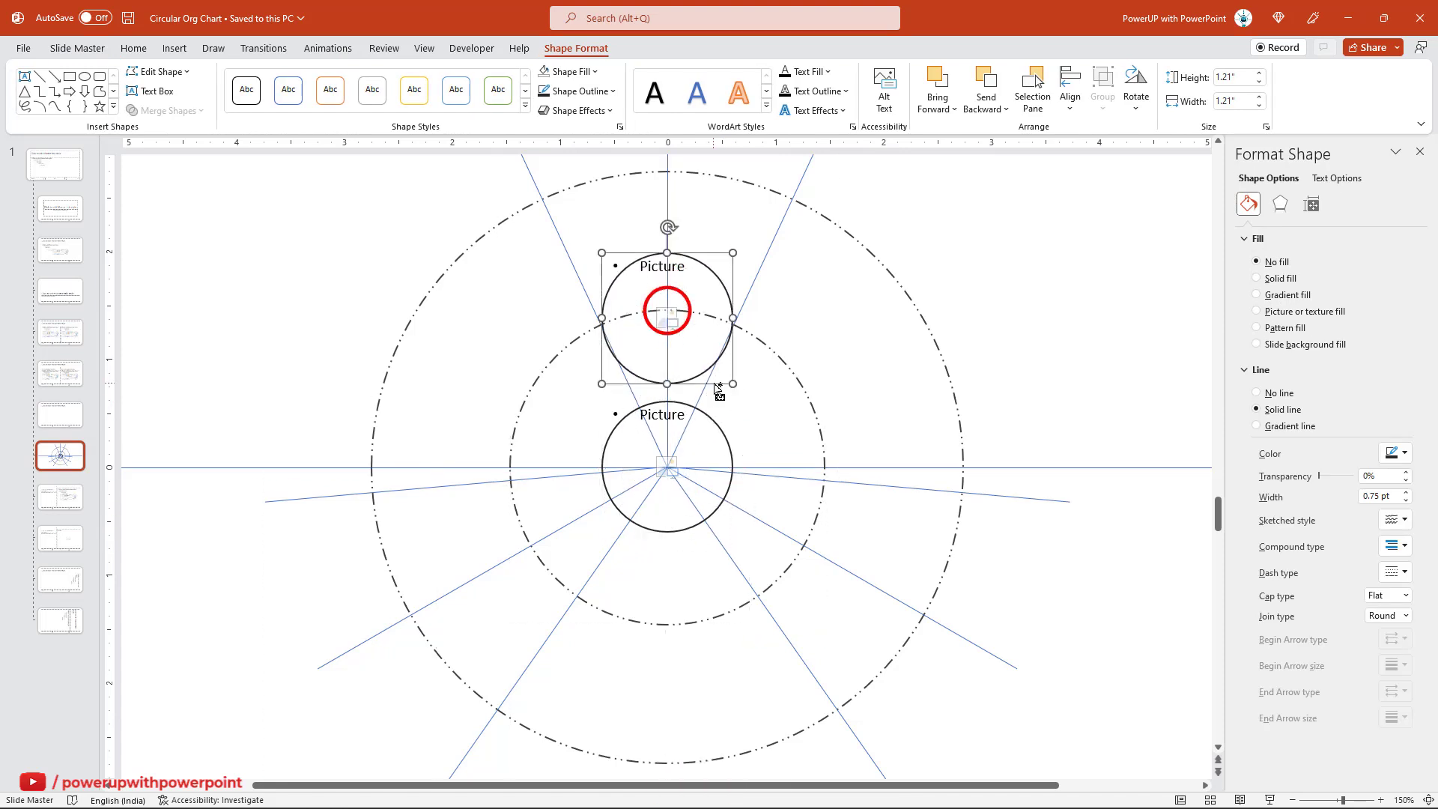
{"action": "left_click_drag", "start_coordinate": [733, 385], "coordinate": [721, 372]}
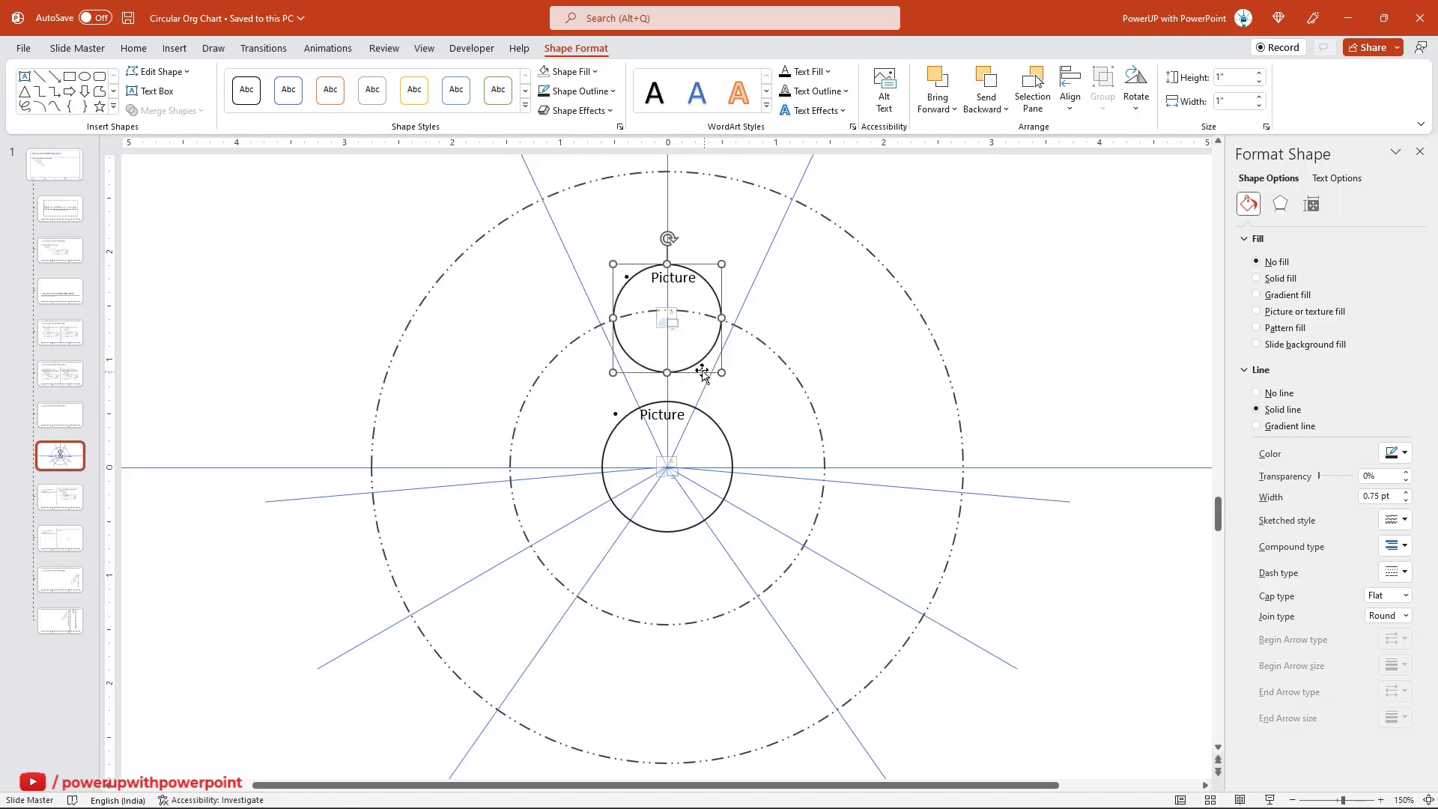
Step: Add 1" circle copies at the inner ring's lower-right and lower-left spokes
{"action": "left_click", "coordinate": [809, 344]}
{"action": "left_click", "coordinate": [719, 339]}
{"action": "key", "text": "ctrl+d"}
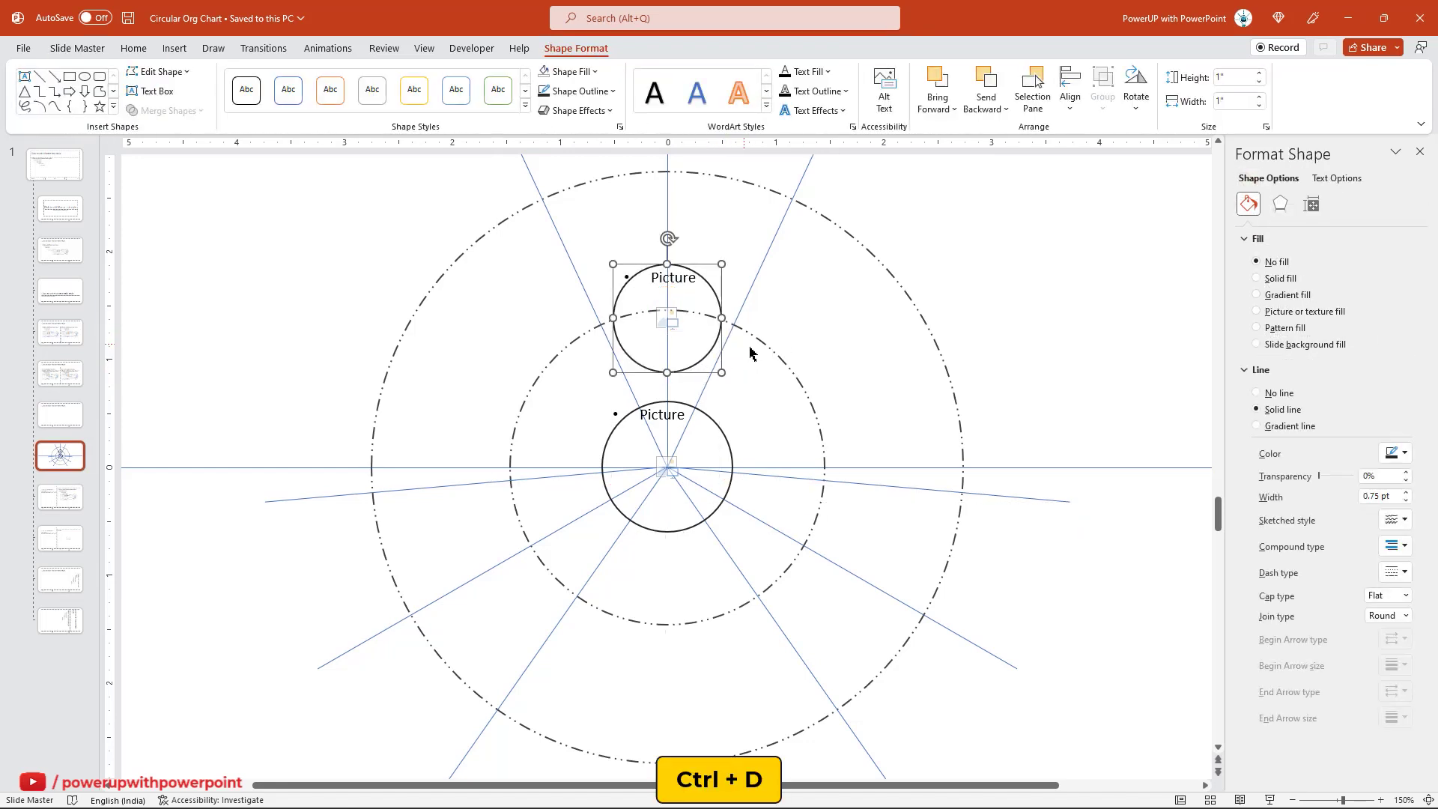
{"action": "left_click_drag", "start_coordinate": [738, 367], "coordinate": [828, 594]}
{"action": "left_click", "coordinate": [972, 603]}
{"action": "left_click", "coordinate": [824, 592]}
{"action": "key", "text": "ctrl+d"}
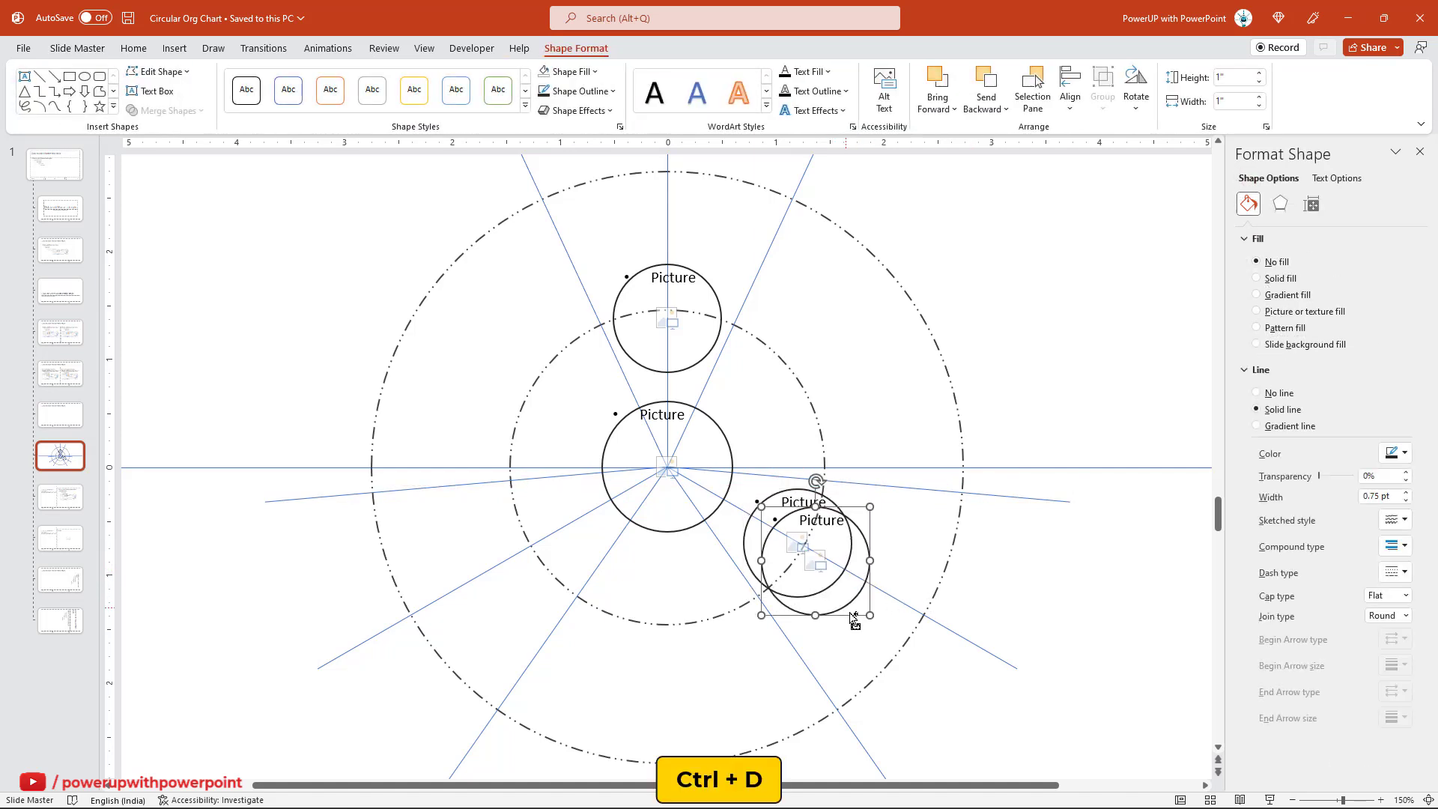
{"action": "left_click_drag", "start_coordinate": [854, 619], "coordinate": [571, 588]}
{"action": "left_click", "coordinate": [1033, 573]}
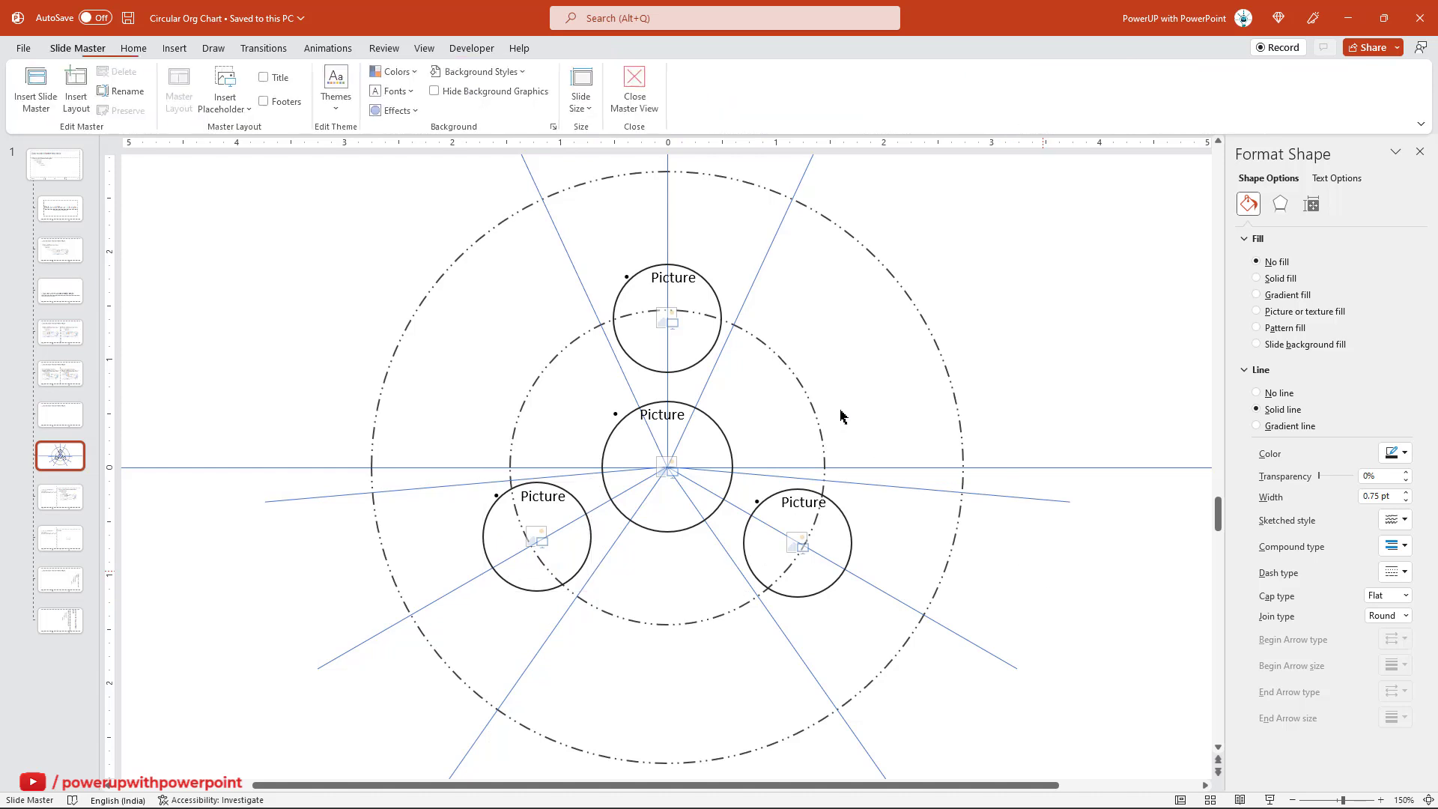
{"action": "scroll", "coordinate": [841, 411], "scroll_direction": "down", "scroll_amount": 2}
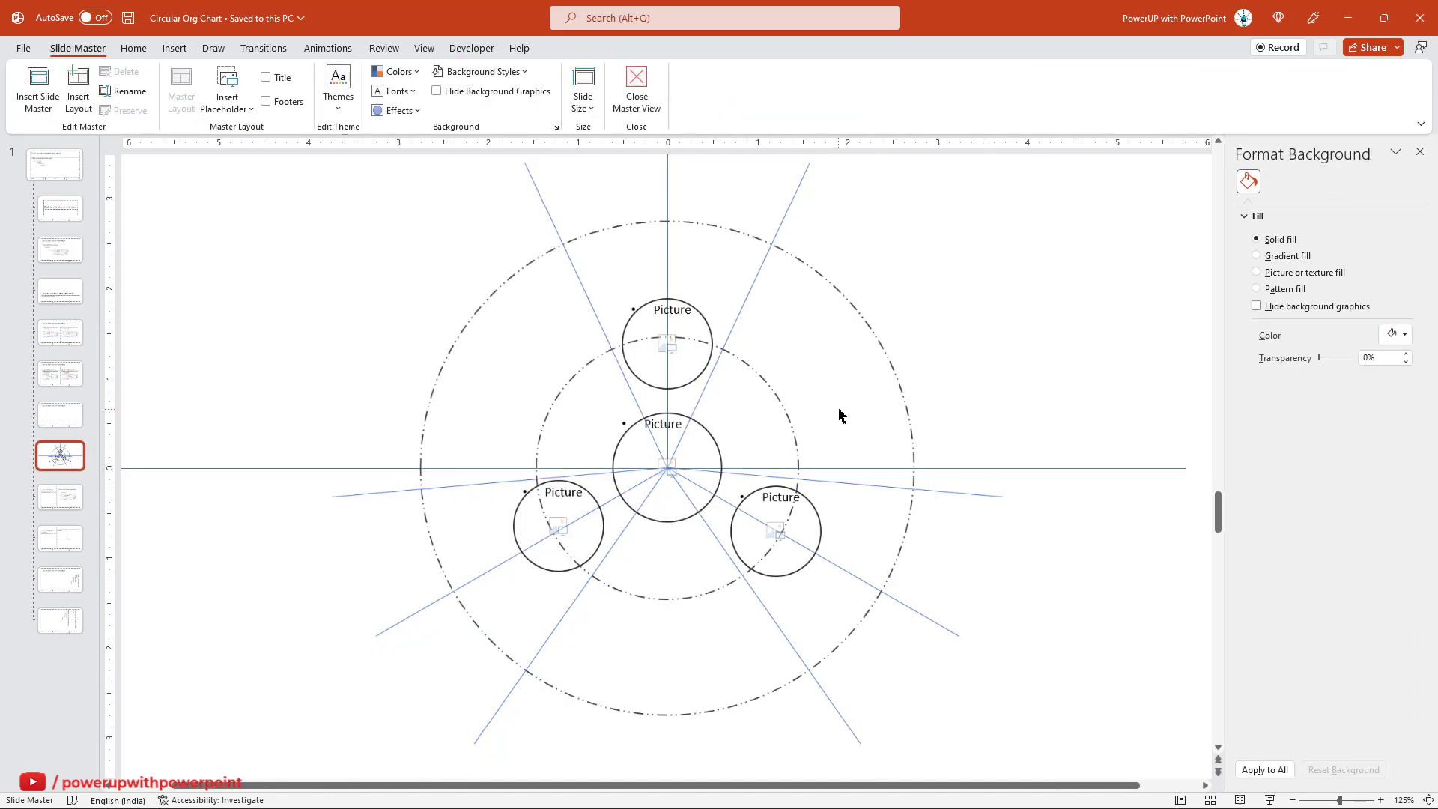
Step: Copy the 1" circles onto all nine outer-ring spoke intersections, starting at the top
{"action": "left_click", "coordinate": [706, 323]}
{"action": "key", "text": "ctrl+d"}
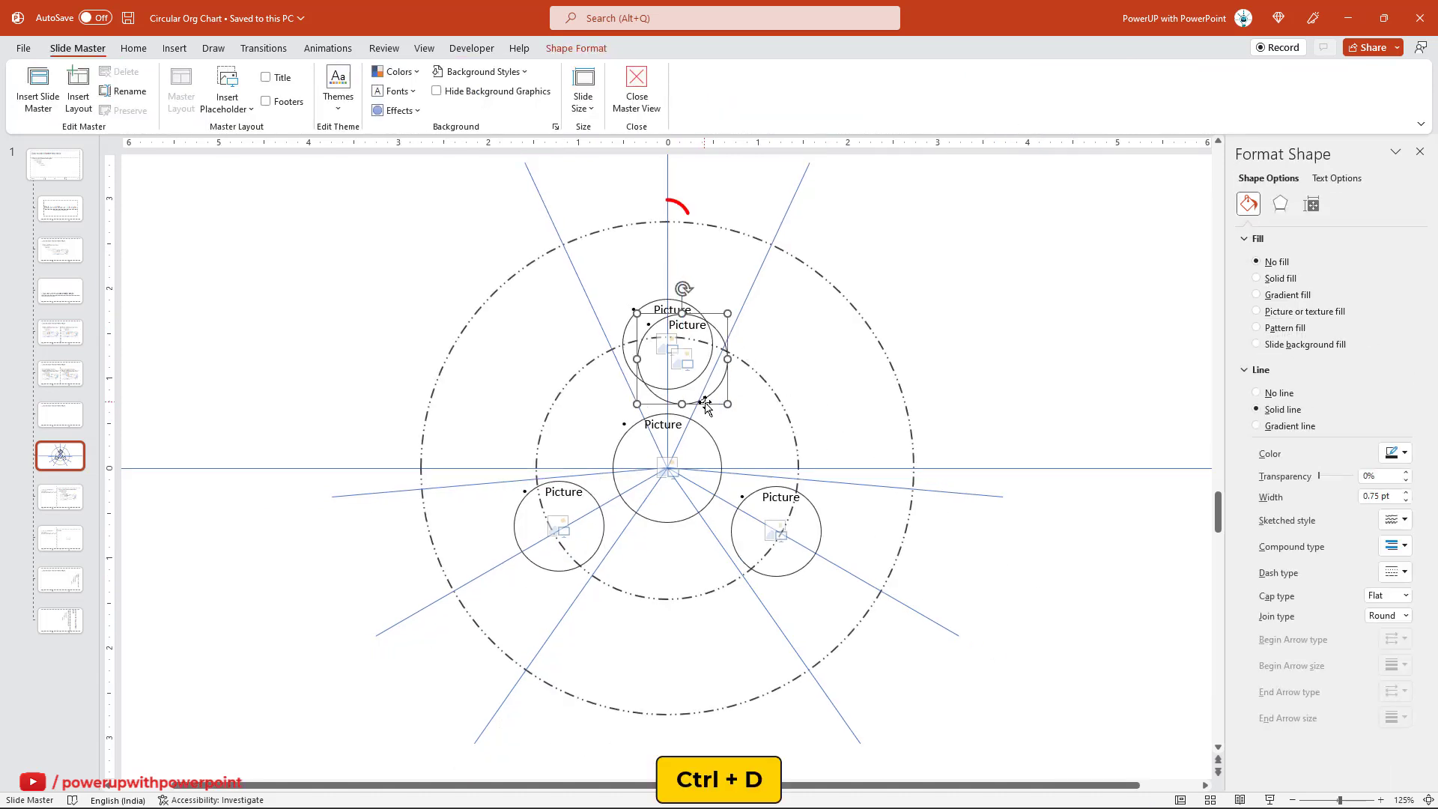
{"action": "left_click_drag", "start_coordinate": [746, 287], "coordinate": [595, 288]}
{"action": "left_click", "coordinate": [688, 261]}
{"action": "left_click_drag", "start_coordinate": [690, 263], "coordinate": [549, 707]}
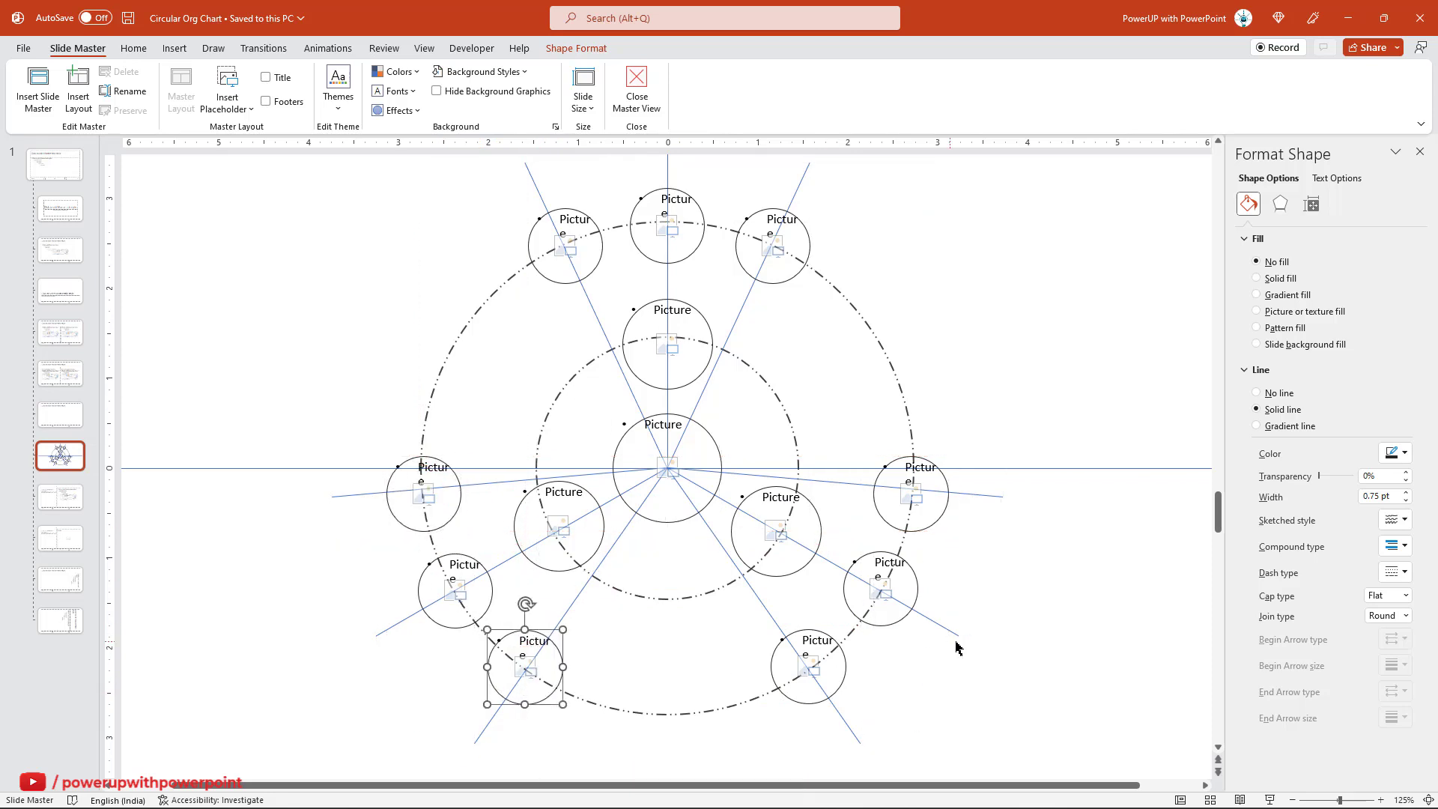
{"action": "left_click", "coordinate": [1004, 599]}
{"action": "scroll", "coordinate": [1004, 600], "scroll_direction": "down", "scroll_amount": 1}
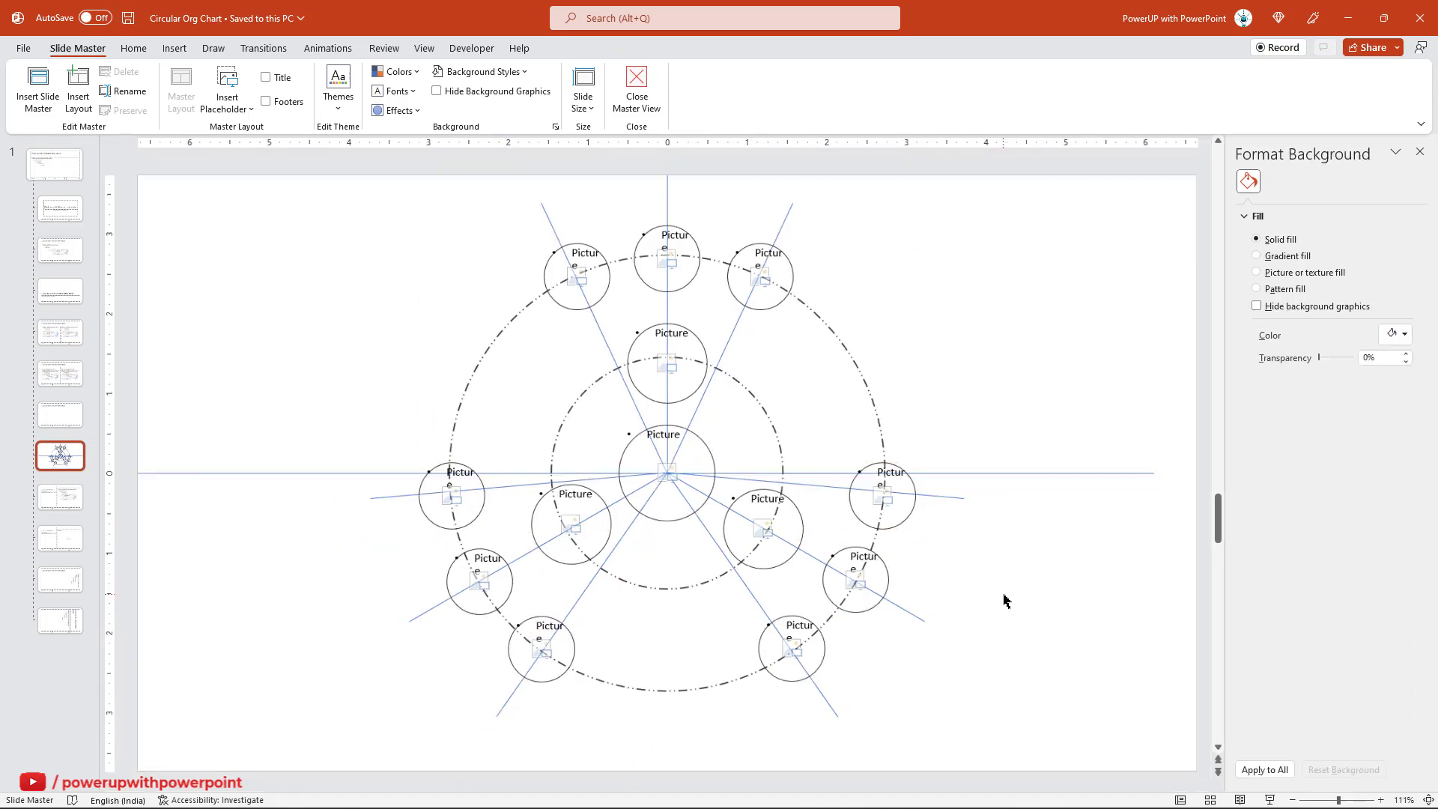
{"action": "left_click", "coordinate": [1013, 474]}
Step: Delete the horizontal, vertical and all diagonal guide lines from the layout
{"action": "key", "text": "Delete"}
{"action": "left_click", "coordinate": [666, 212]}
{"action": "key", "text": "Delete"}
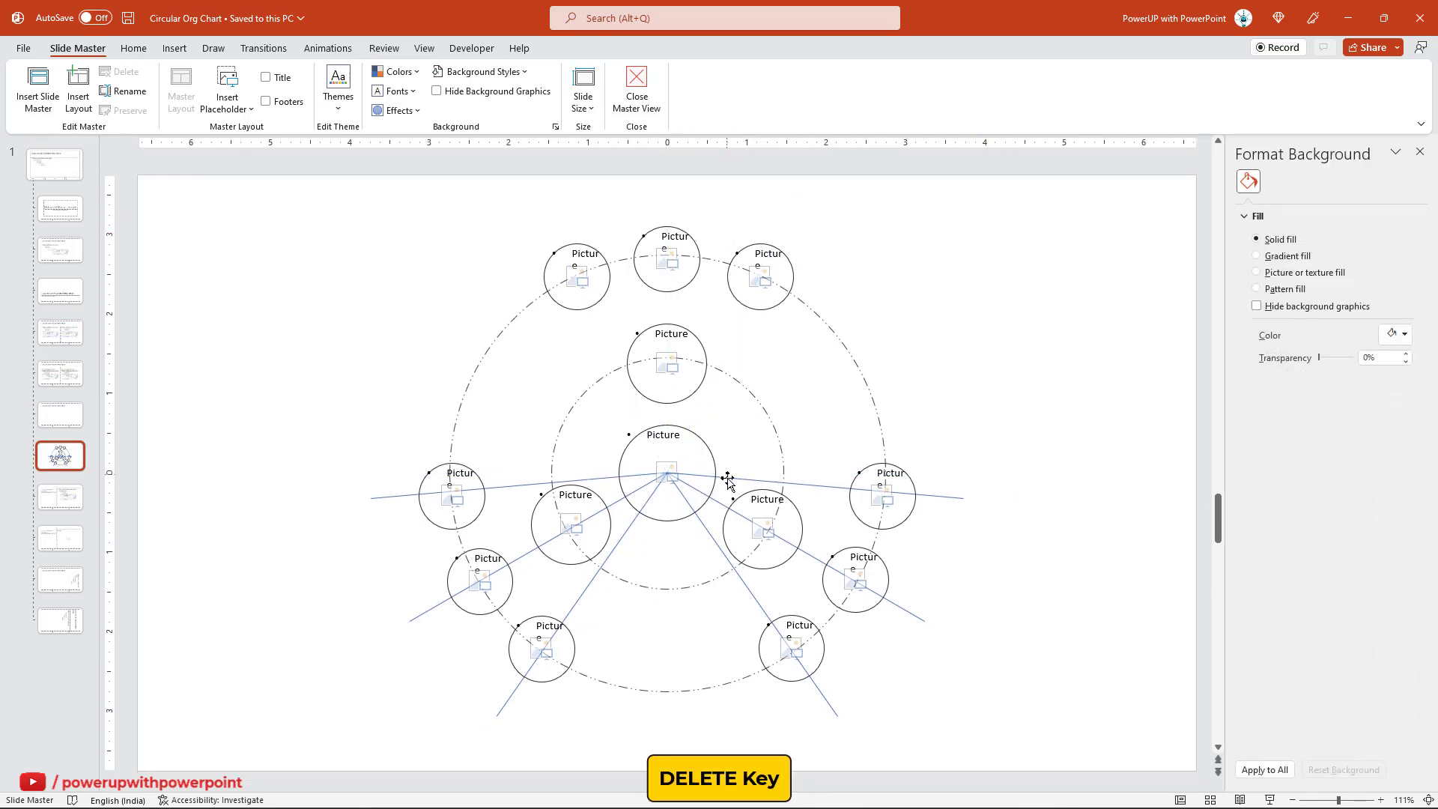
{"action": "left_click", "coordinate": [805, 485]}
{"action": "key", "text": "Delete"}
{"action": "left_click", "coordinate": [632, 544]}
{"action": "key", "text": "Delete"}
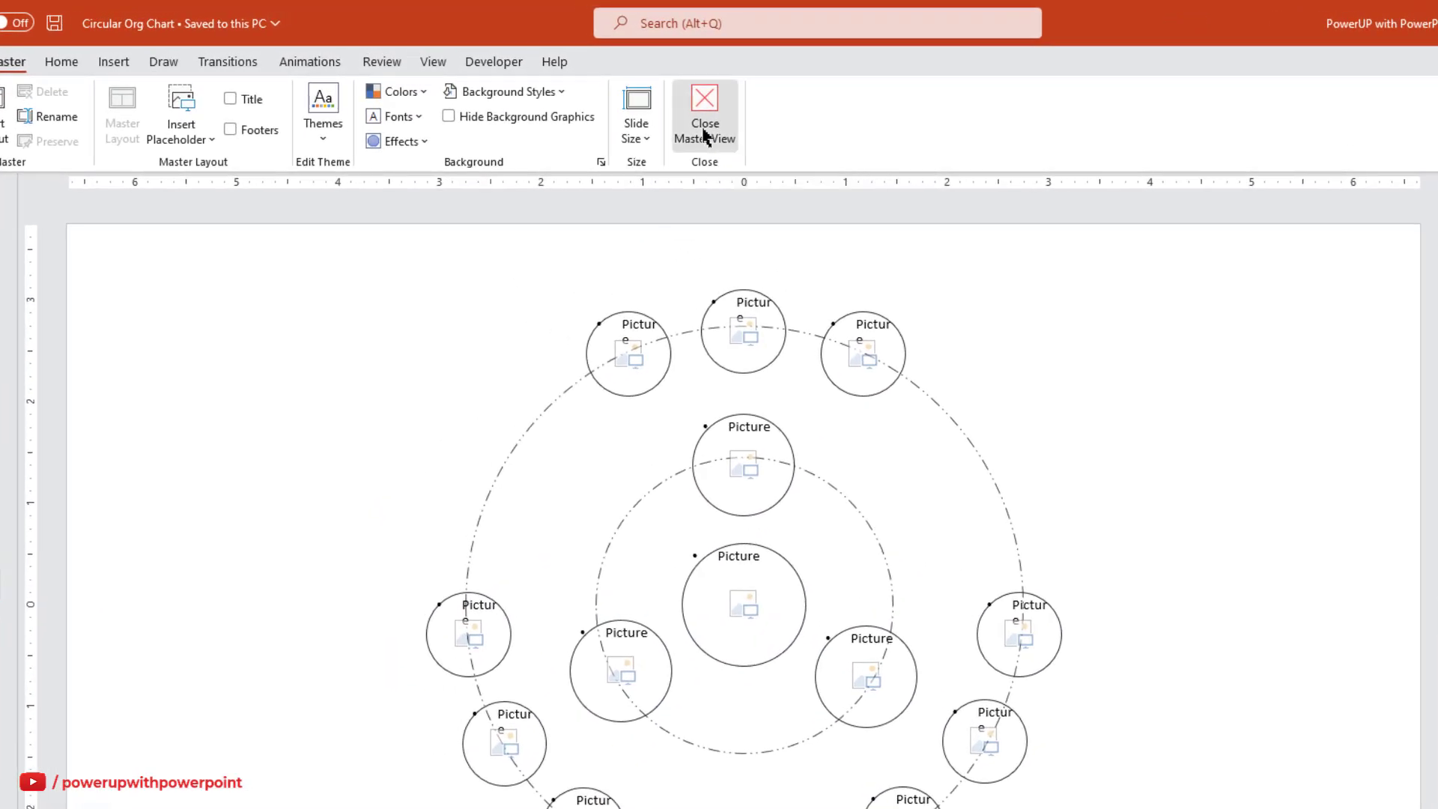
Step: Close Master View and apply the circular picture layout to slide 1
{"action": "left_click", "coordinate": [704, 123]}
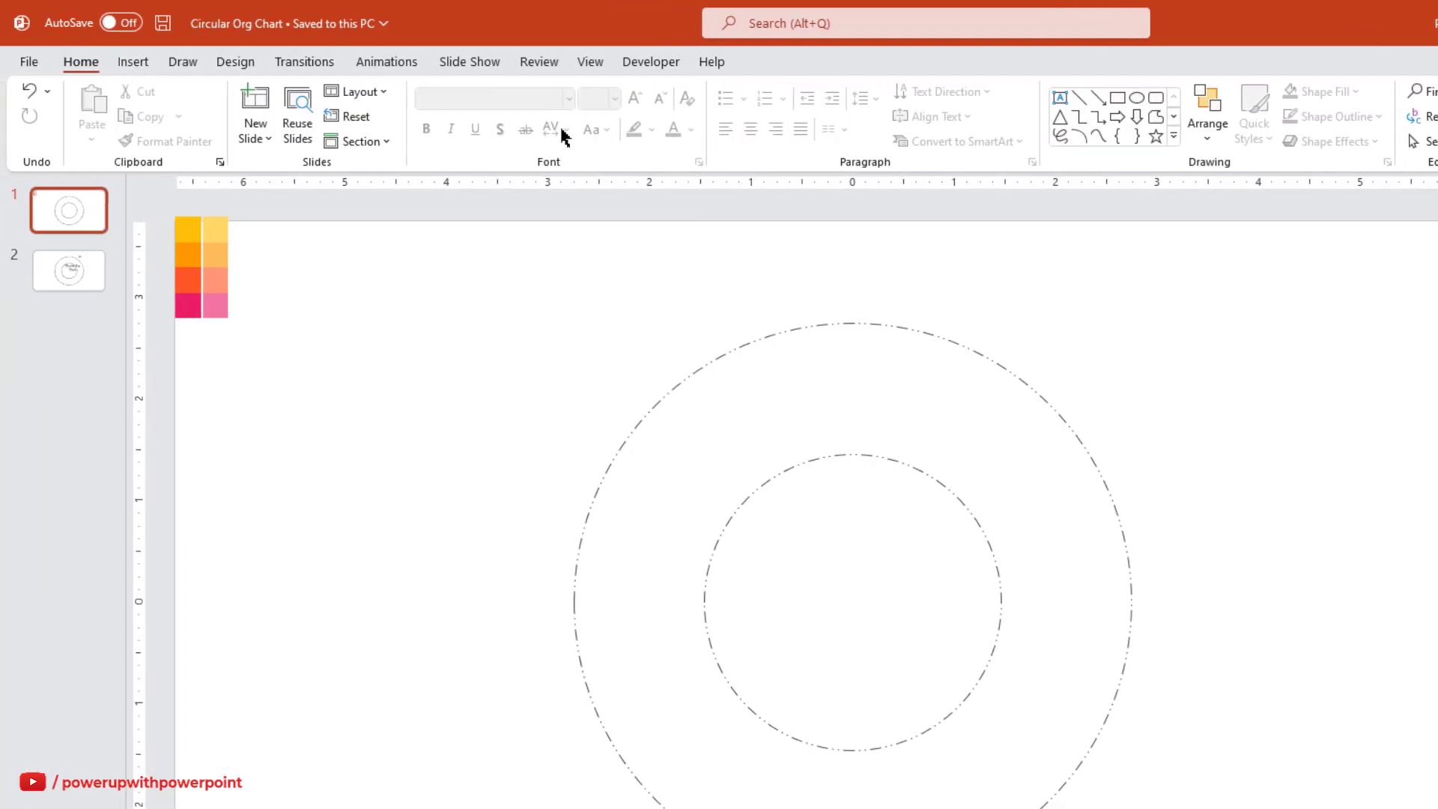
{"action": "left_click", "coordinate": [307, 99]}
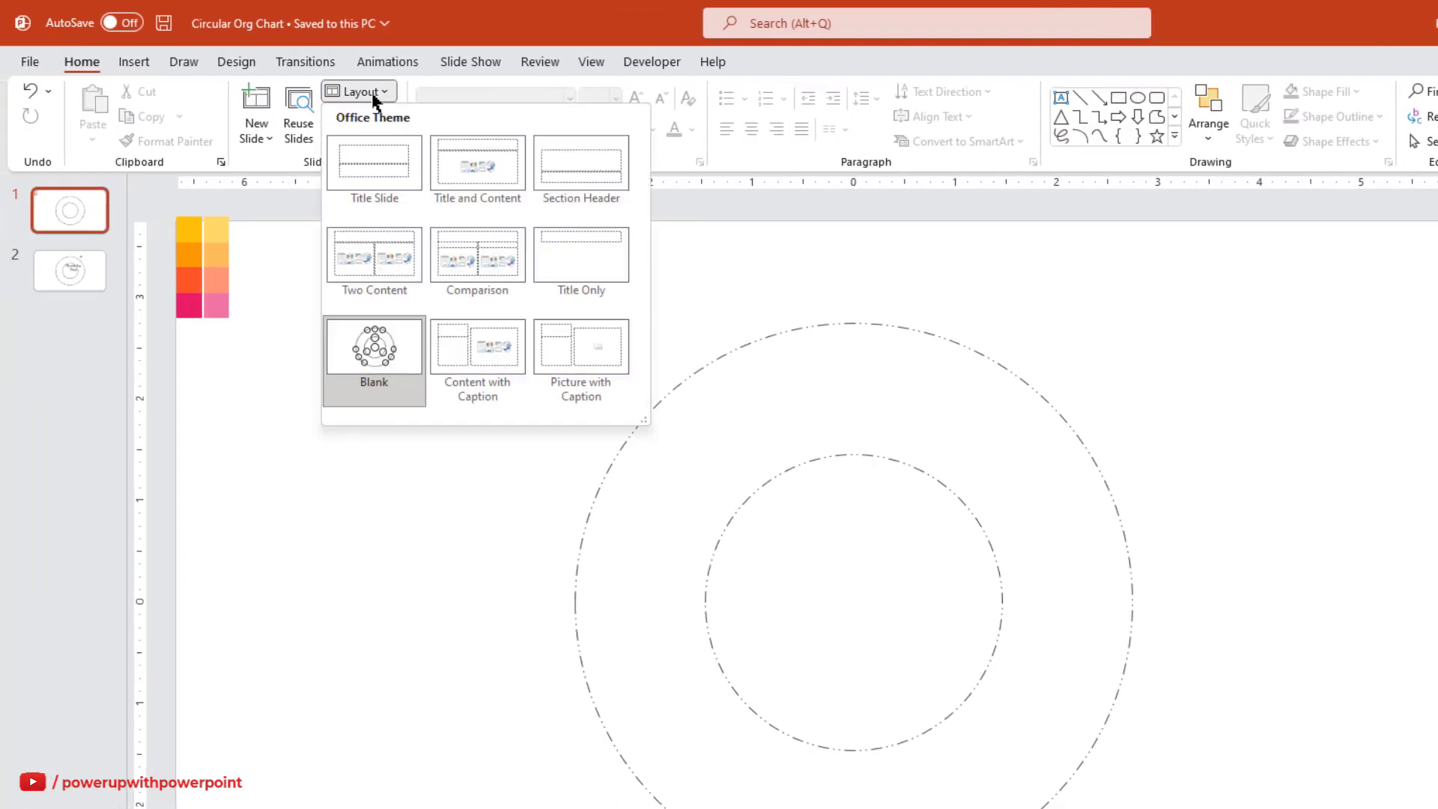
{"action": "left_click", "coordinate": [366, 358]}
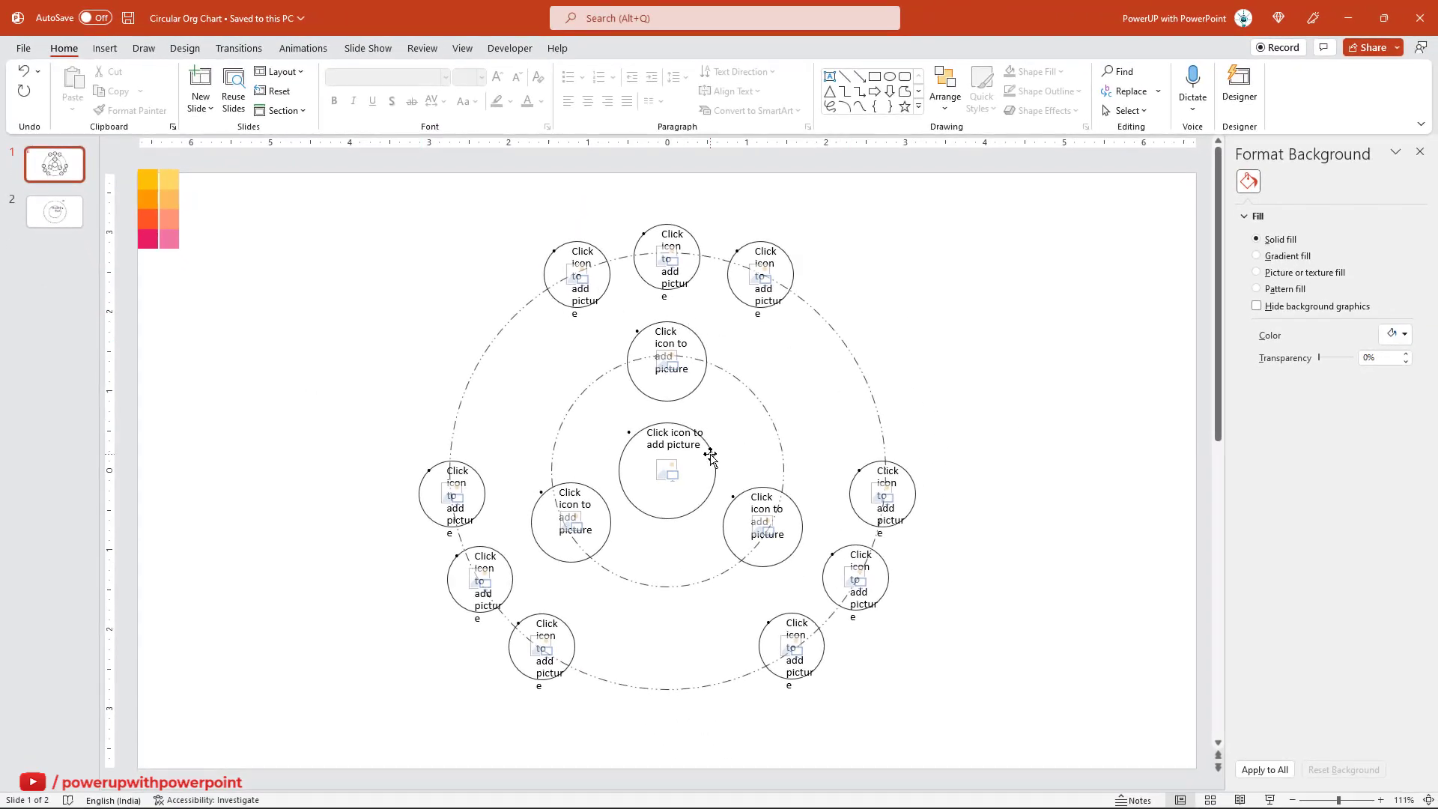
Step: Give the centre circle a solid pink fill and a light-pink outline, both sampled with the Eyedropper
{"action": "left_click", "coordinate": [706, 453]}
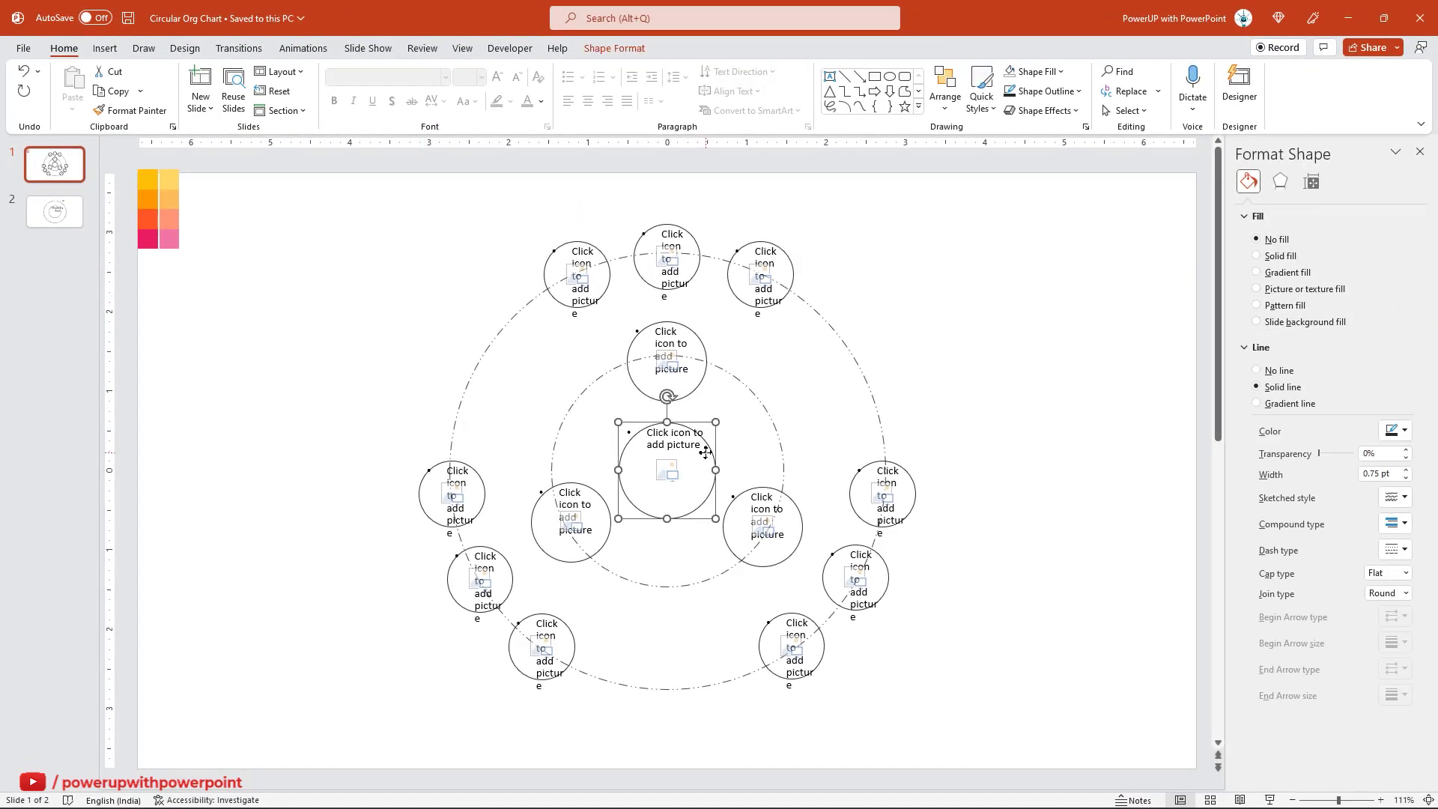
{"action": "left_click", "coordinate": [1256, 255]}
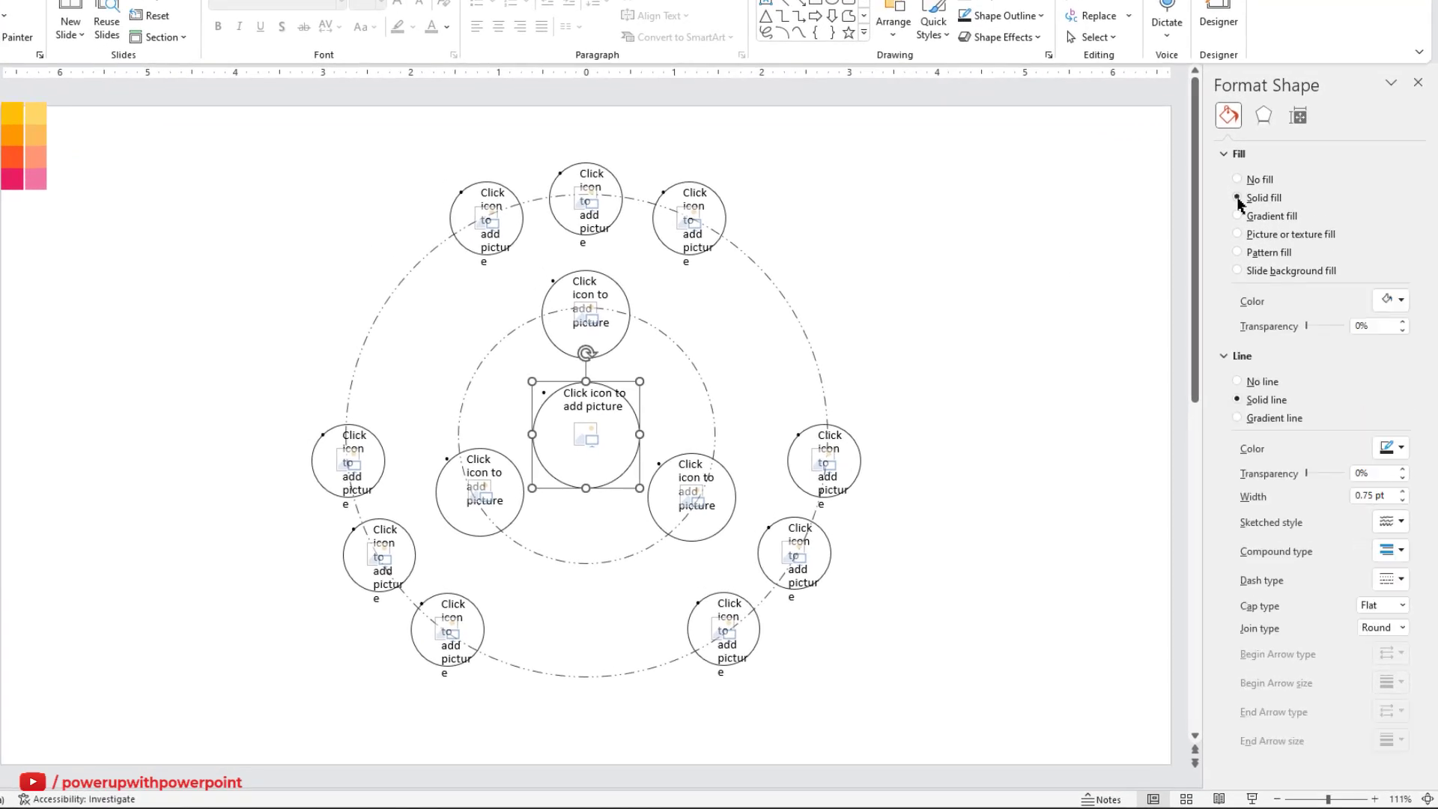
{"action": "left_click", "coordinate": [1397, 301]}
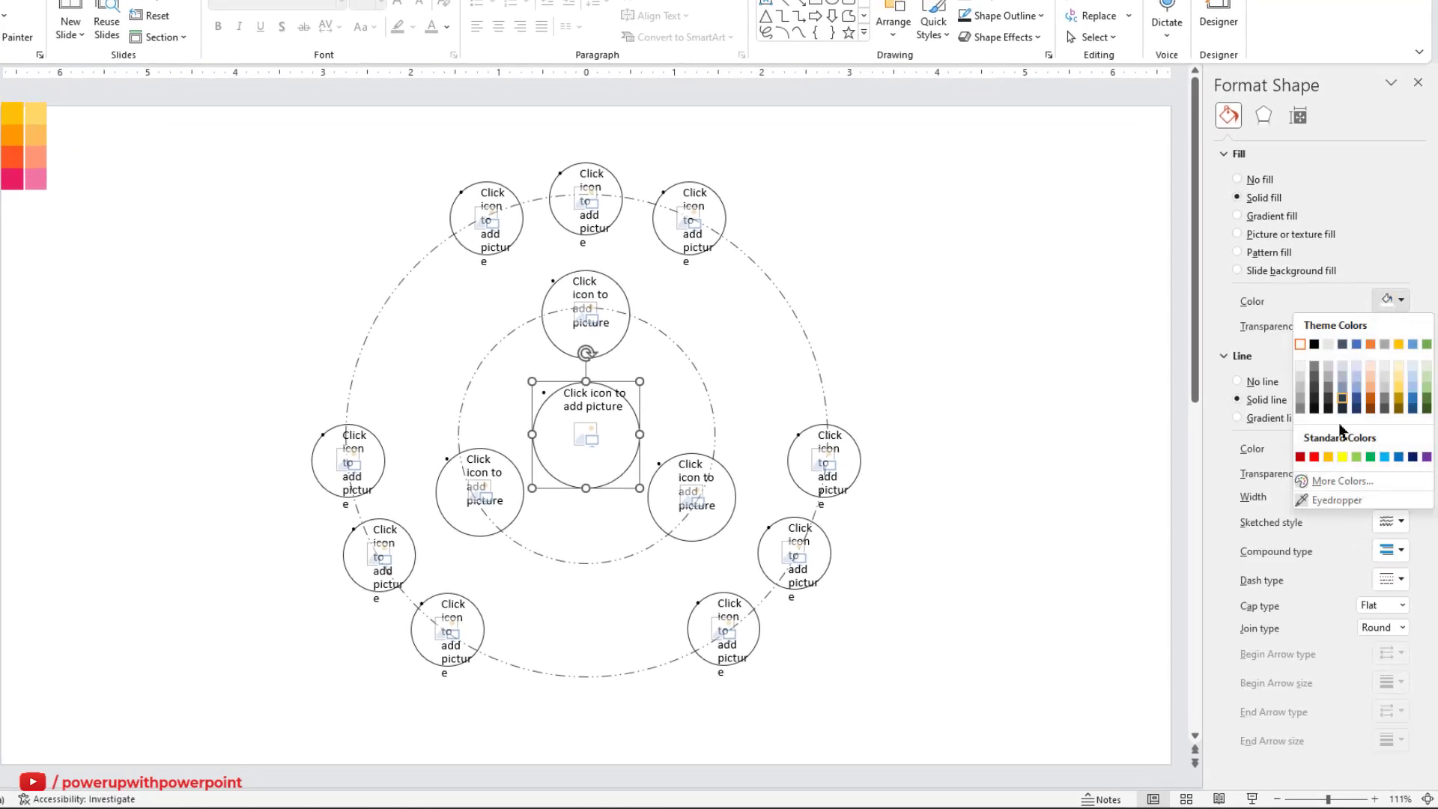
{"action": "left_click", "coordinate": [1320, 507]}
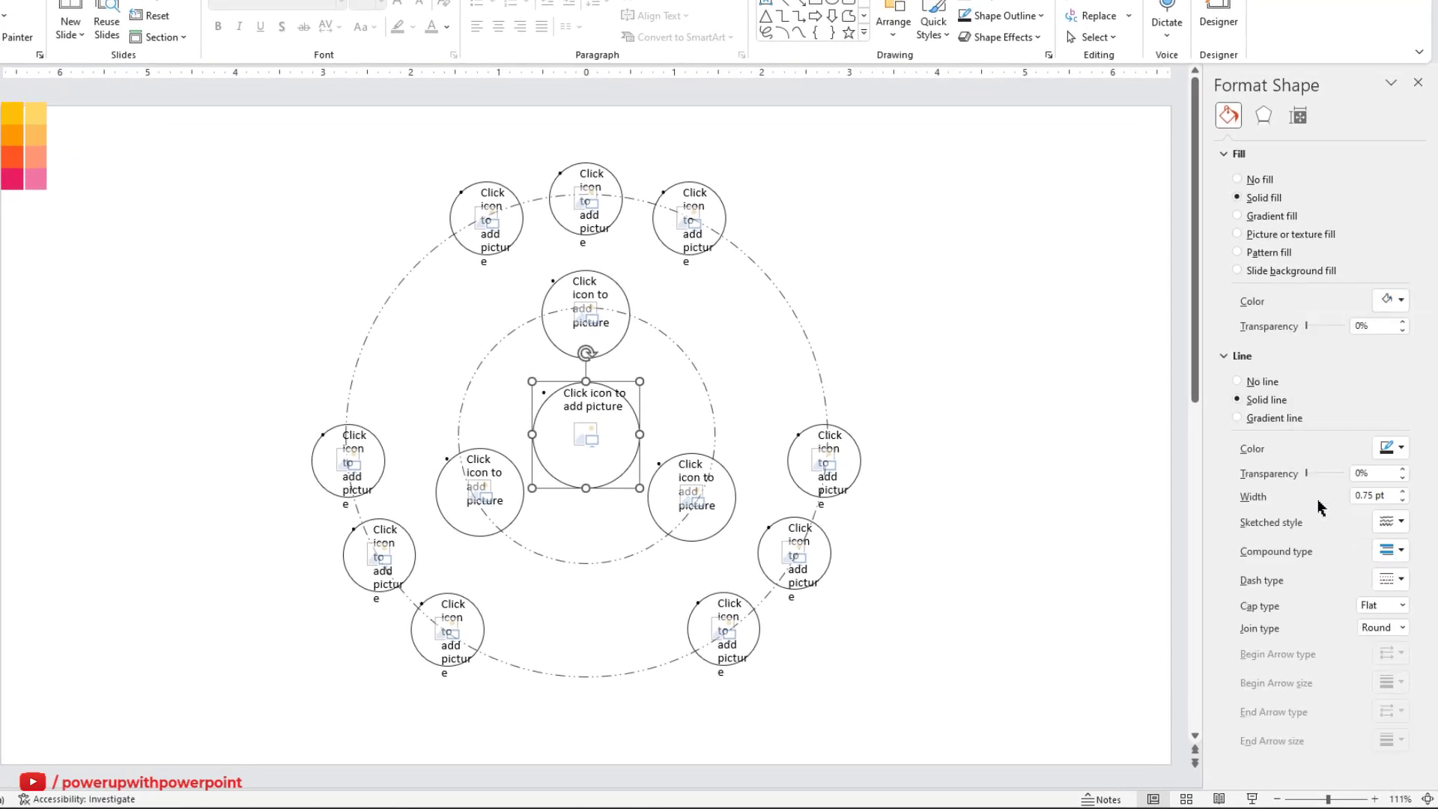
{"action": "left_click", "coordinate": [12, 175]}
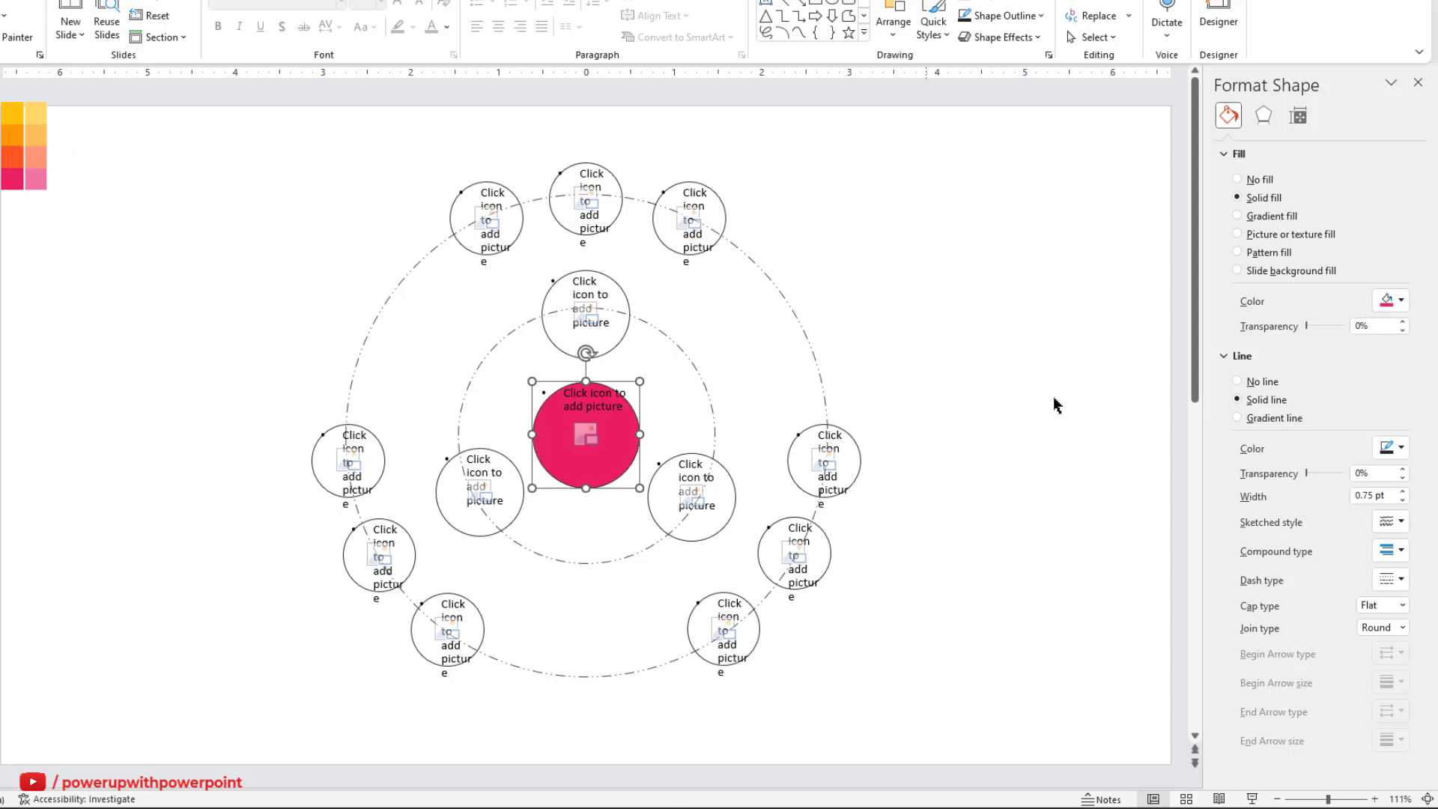
{"action": "left_click", "coordinate": [1399, 448]}
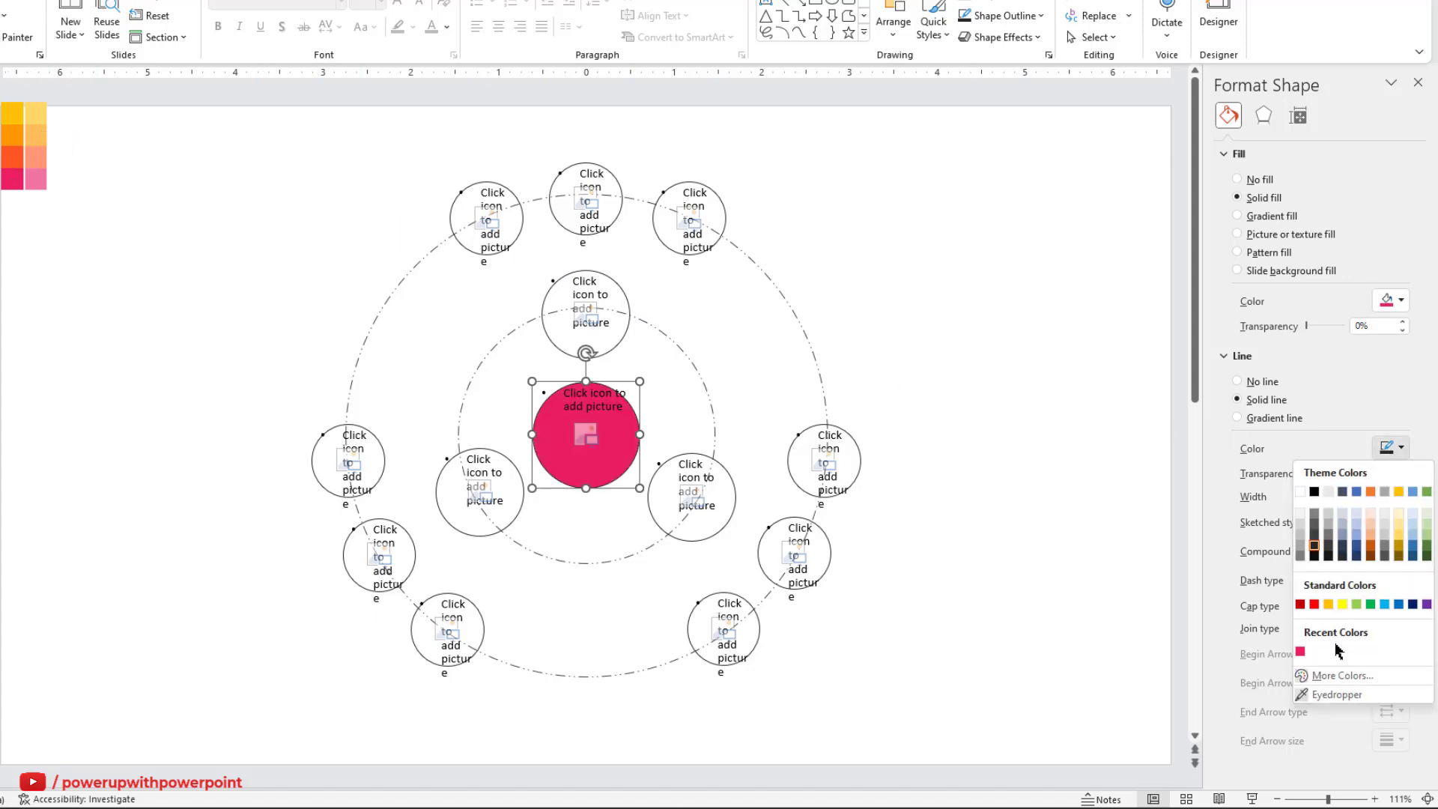
{"action": "left_click", "coordinate": [1321, 696]}
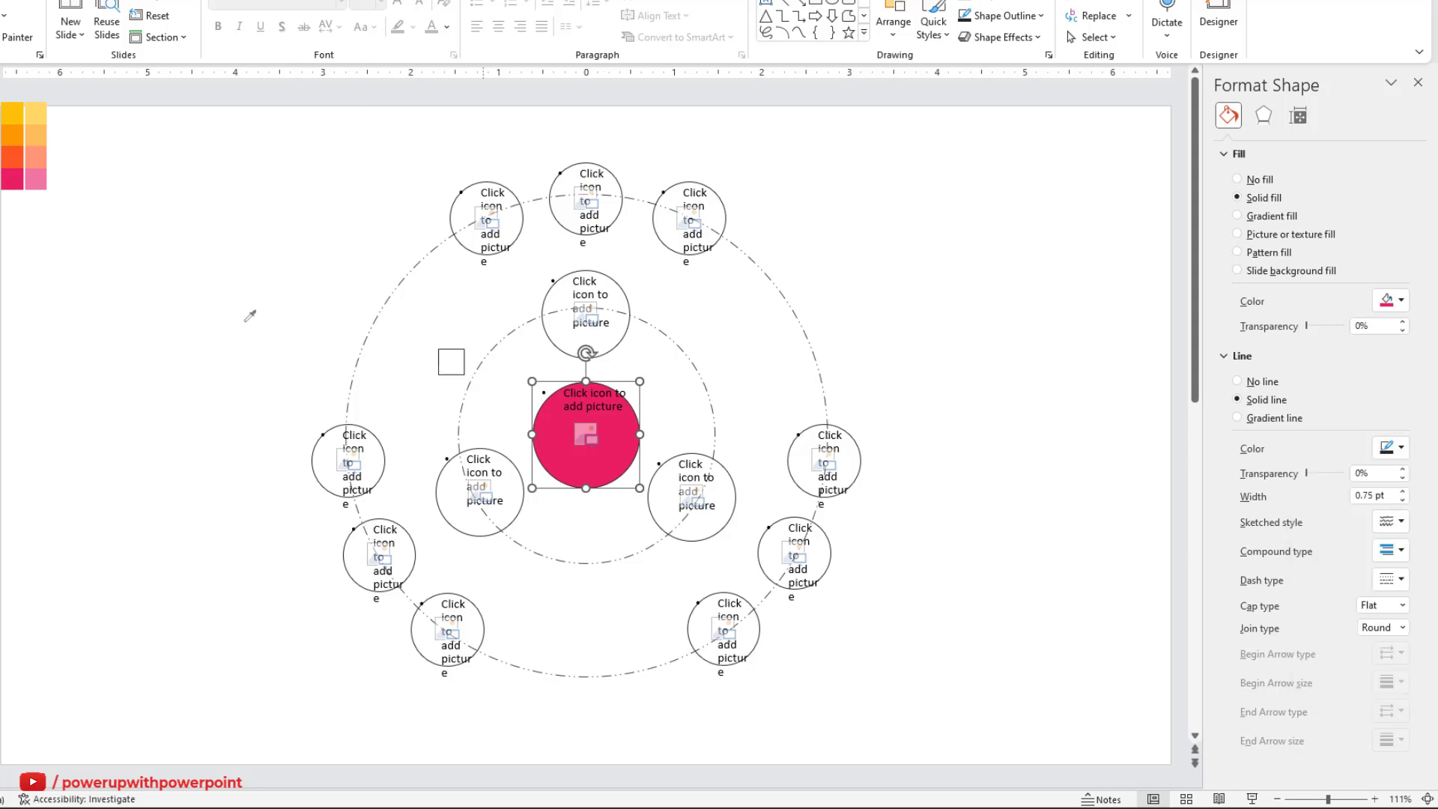
{"action": "left_click", "coordinate": [36, 180]}
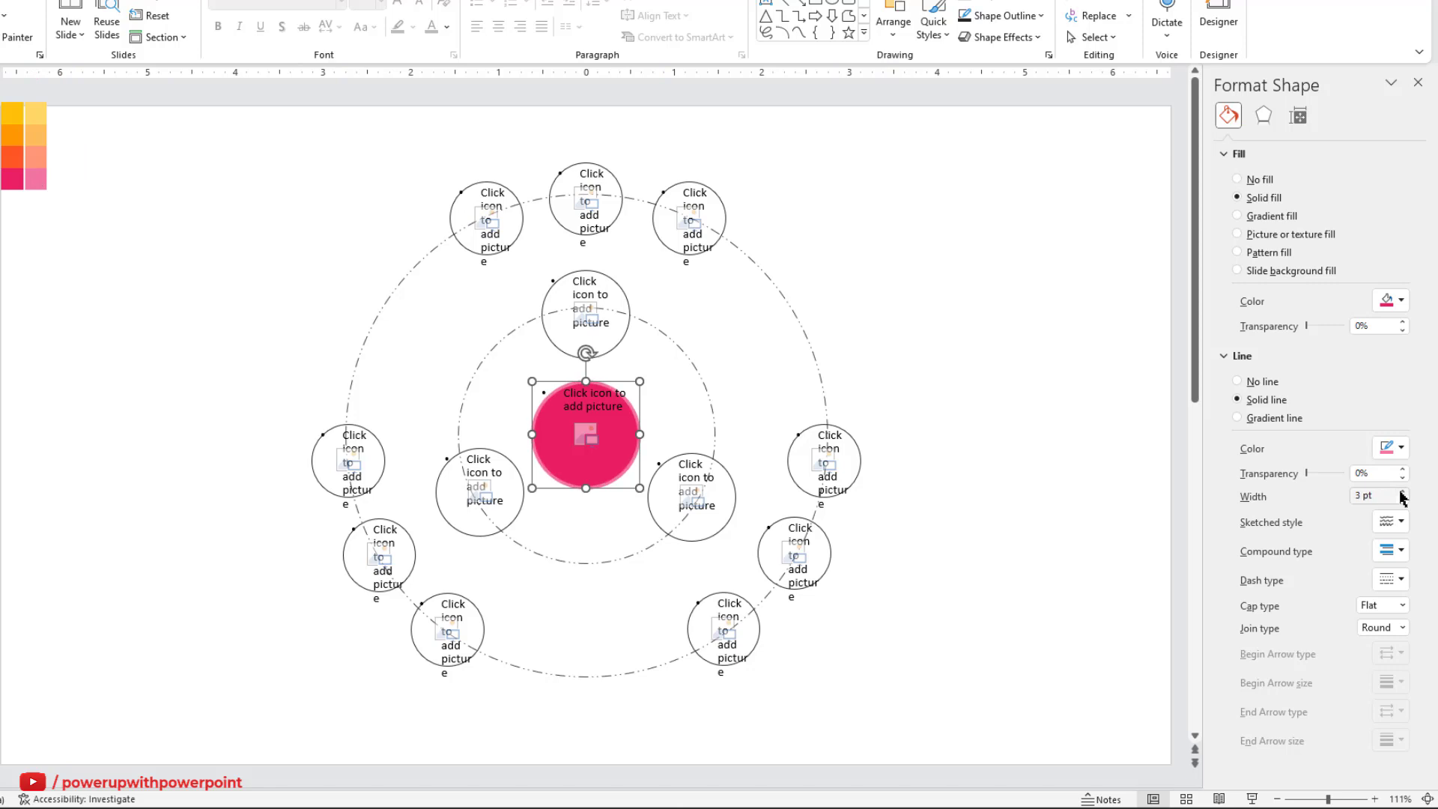
Step: Give the upper inner-ring circle a solid pink fill
{"action": "left_click", "coordinate": [627, 308]}
{"action": "left_click", "coordinate": [1237, 197]}
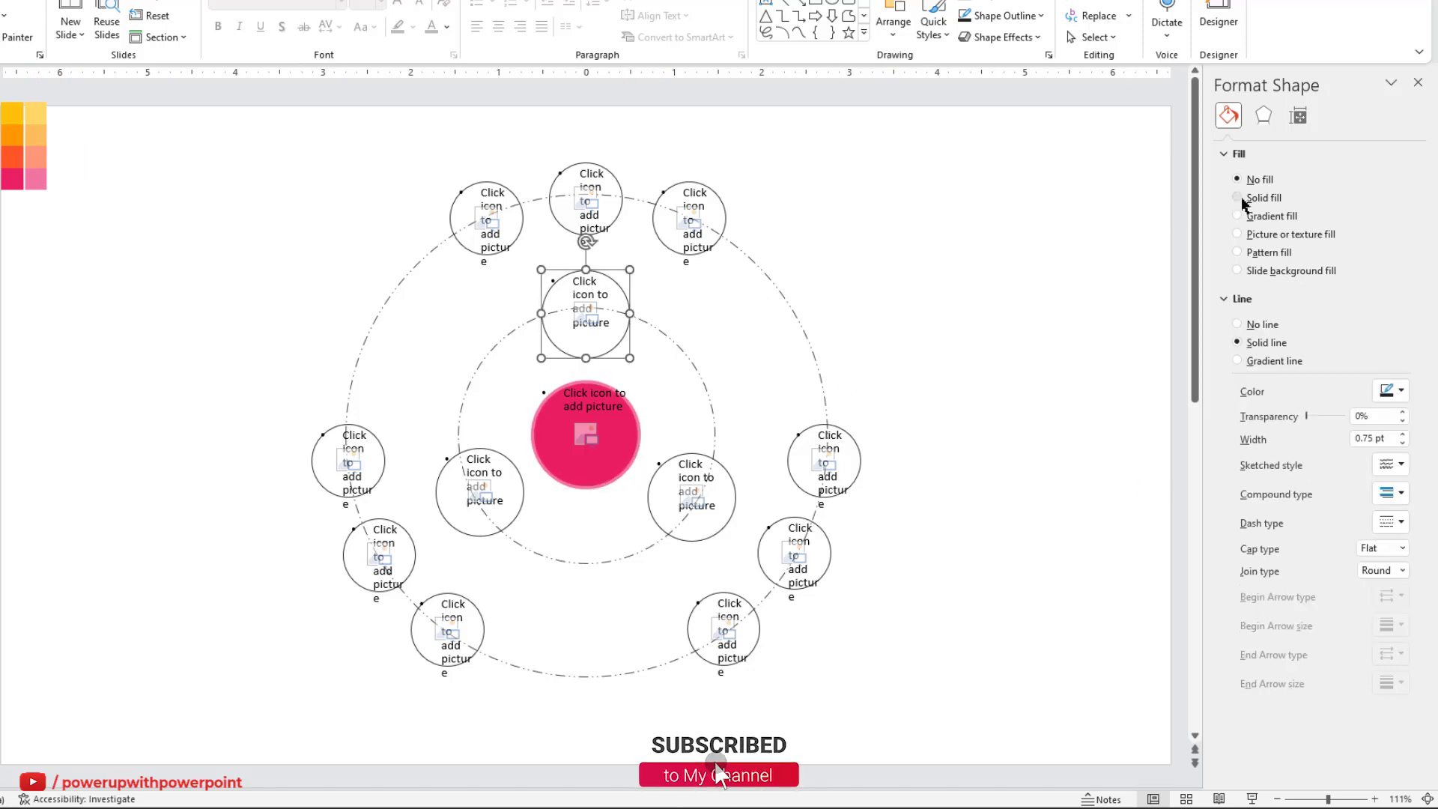
{"action": "left_click", "coordinate": [1392, 302]}
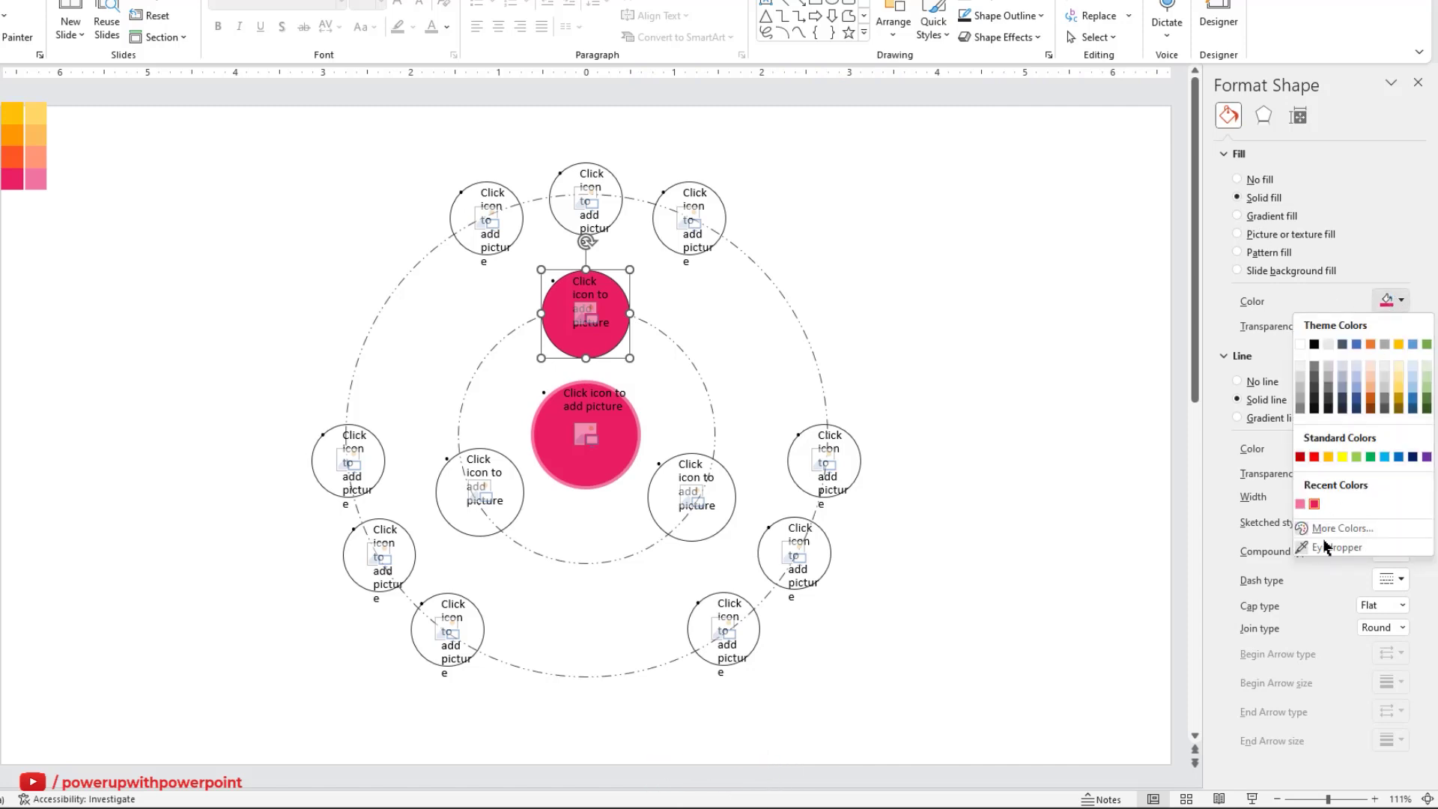